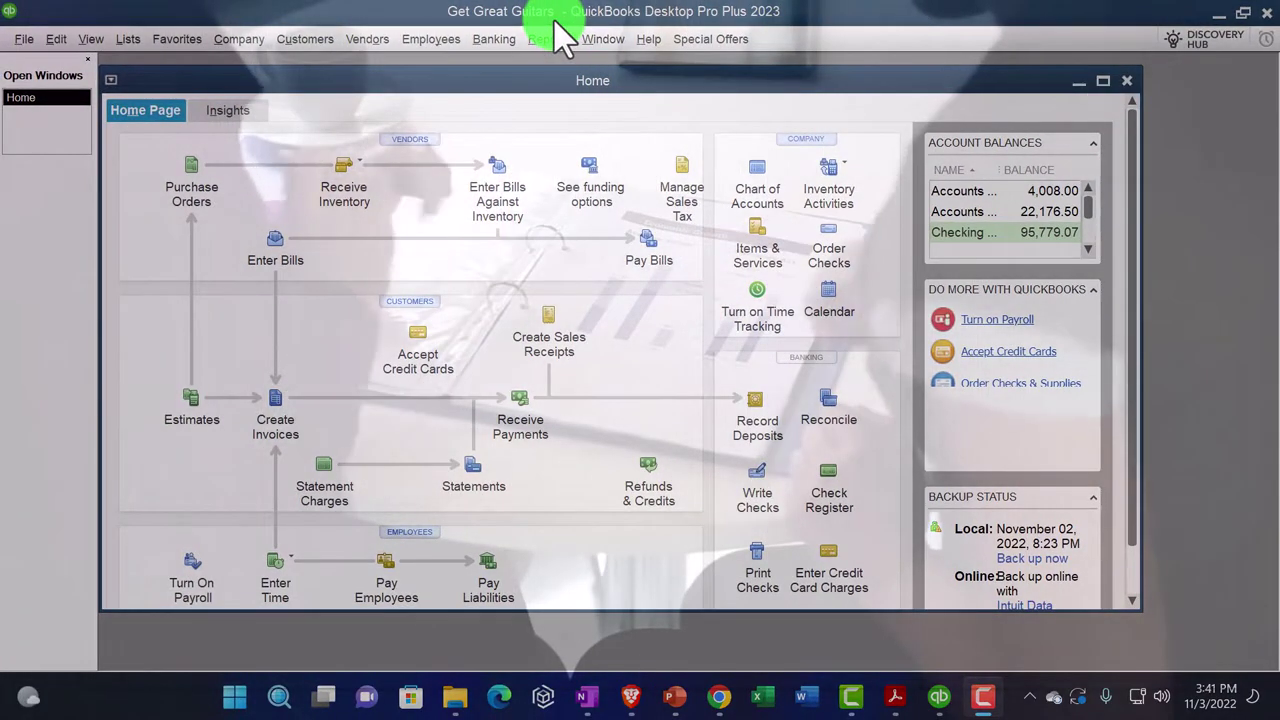
Step: Maximize the Home window and look over the display options for the open window list and icon bar
left_click(1100, 82)
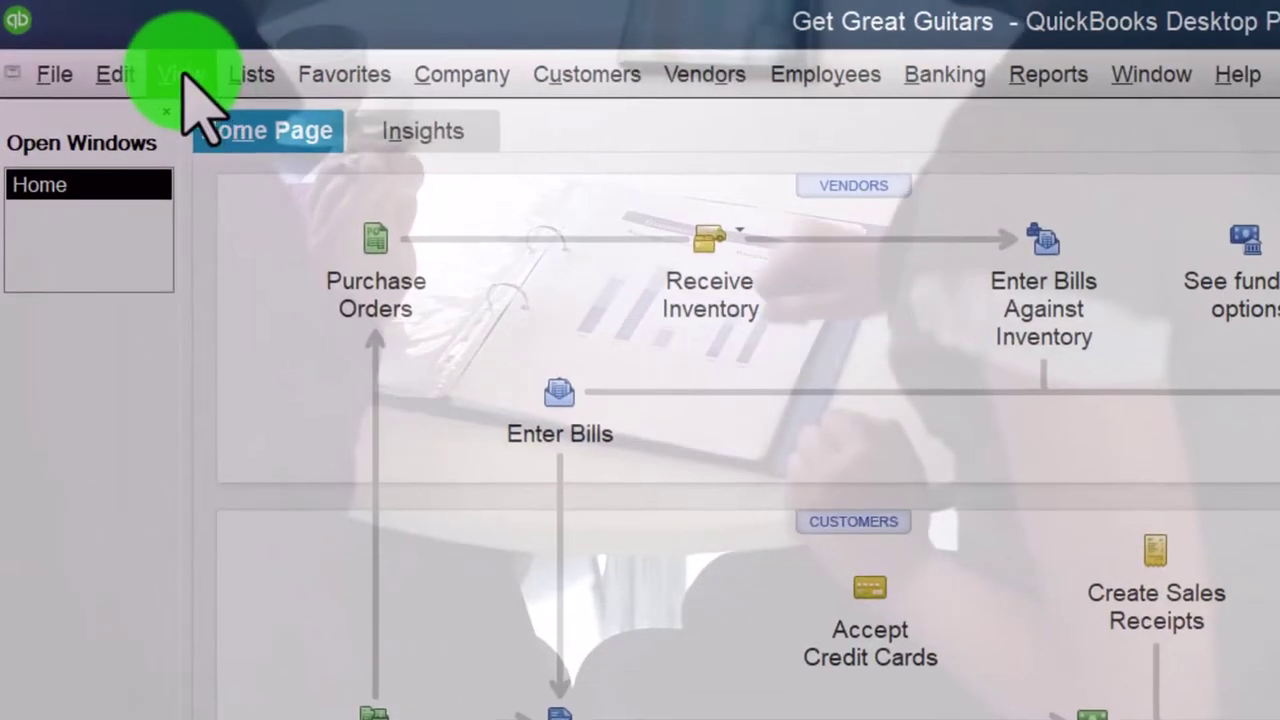
left_click(180, 75)
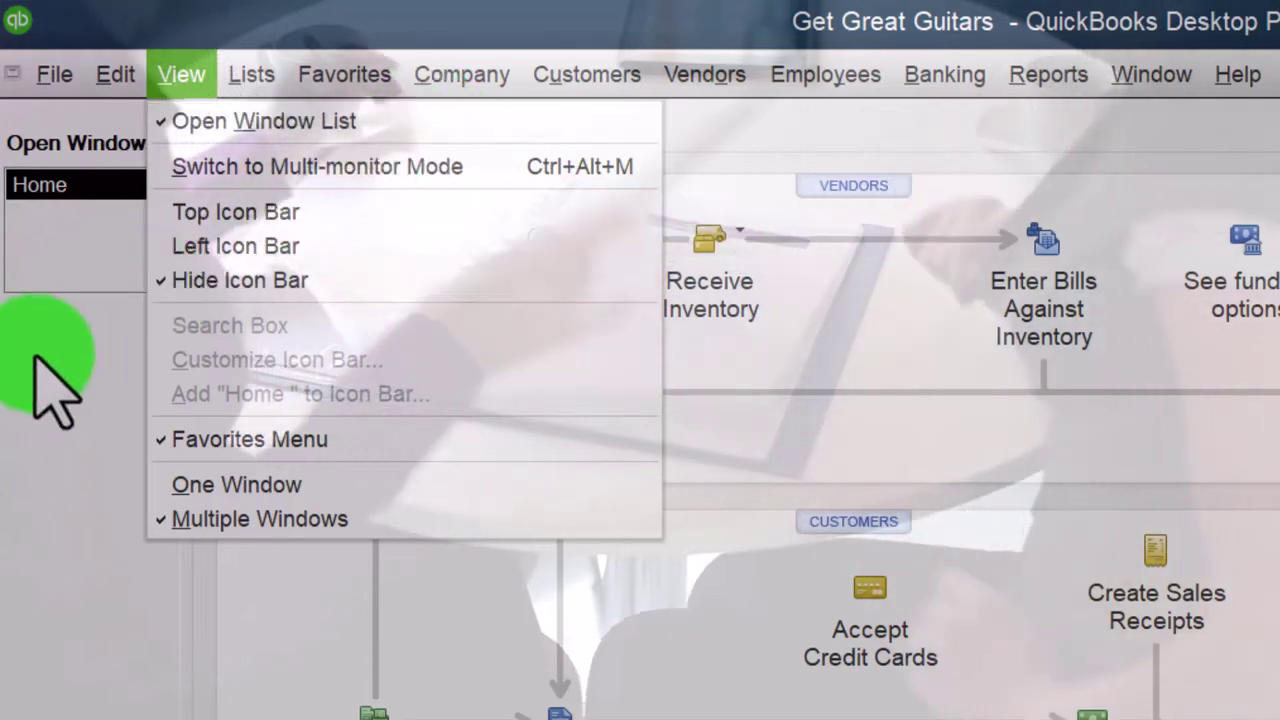
left_click(28, 360)
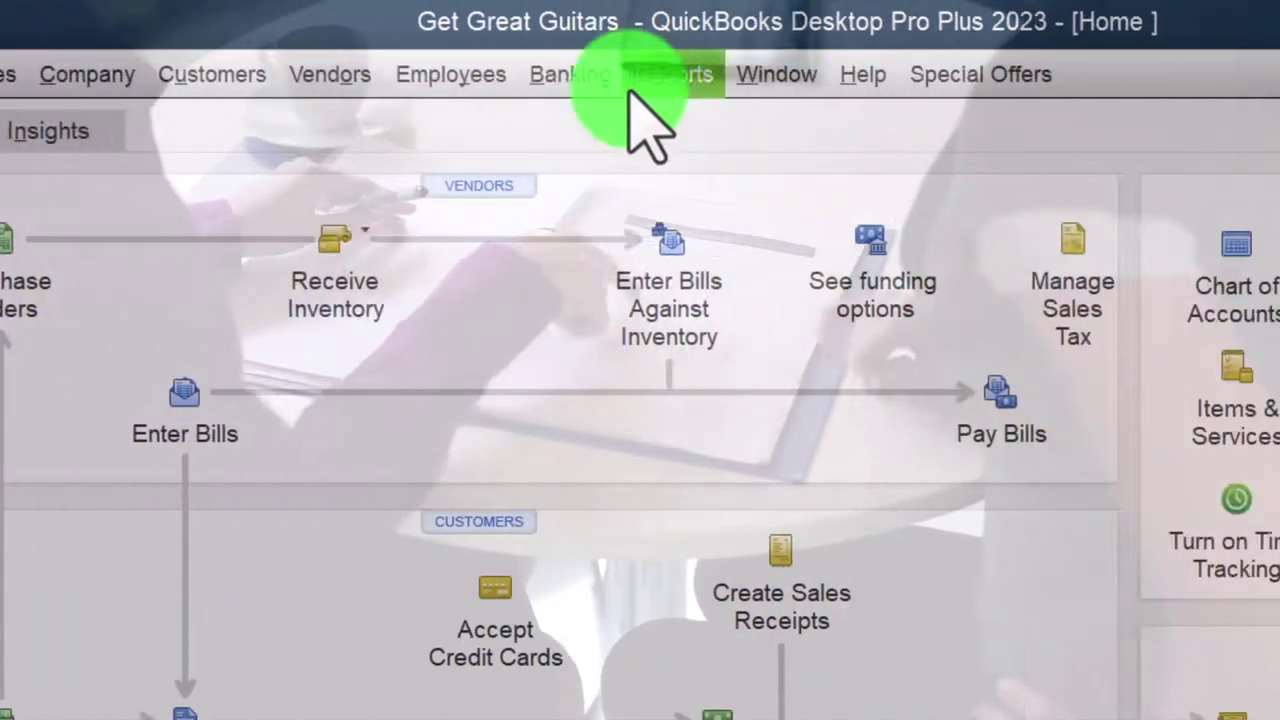
Step: Run the Profit & Loss Standard report for the period 01/01/2023 to 01/31/2023
left_click(1048, 74)
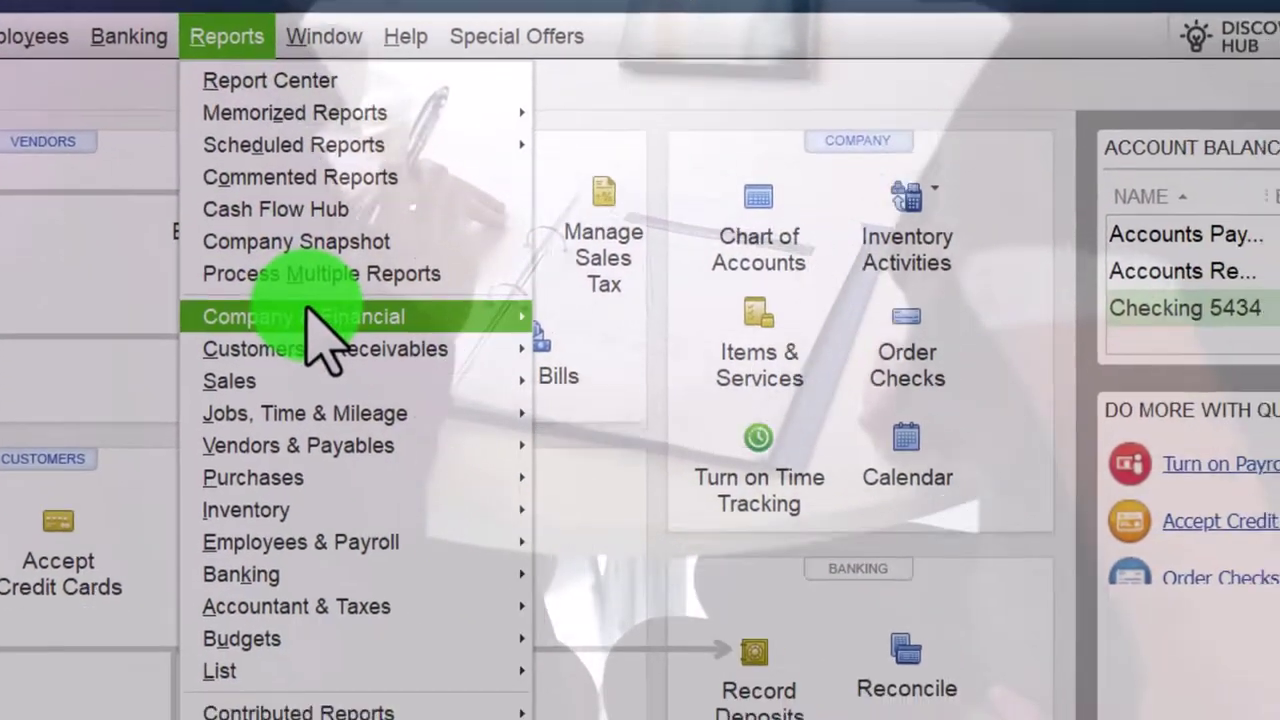
mouse_move(365, 371)
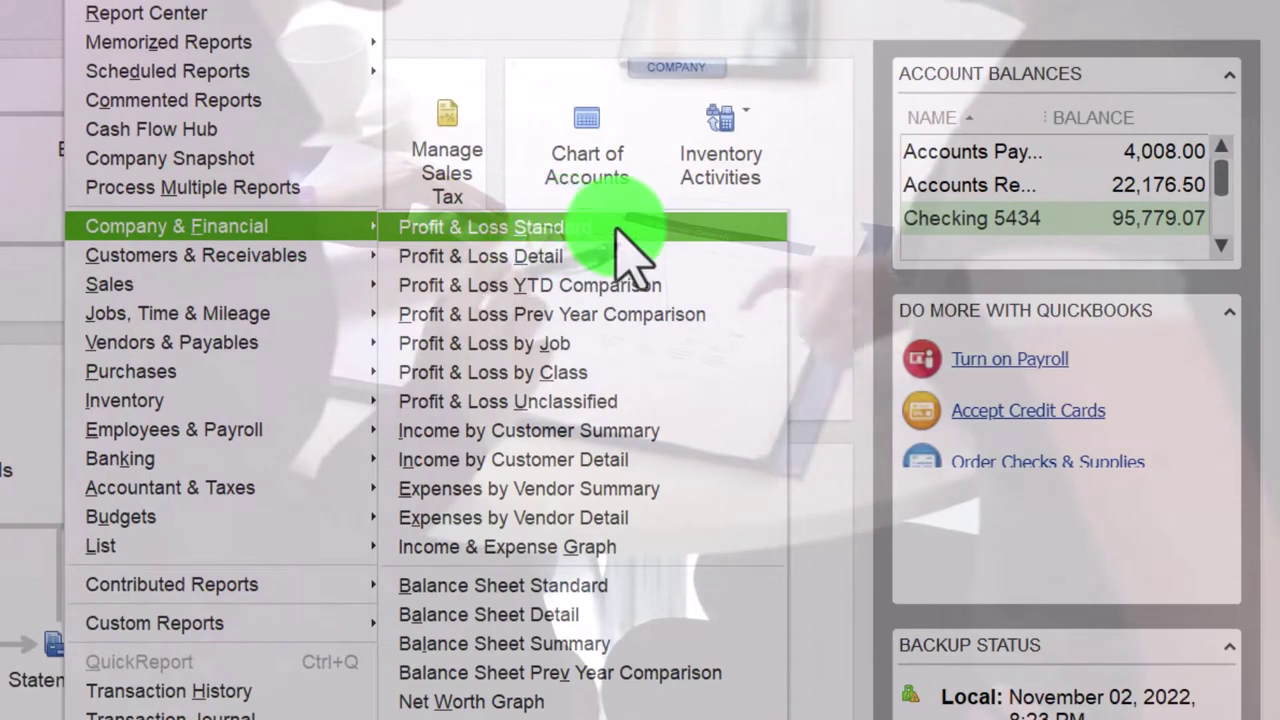
left_click(617, 229)
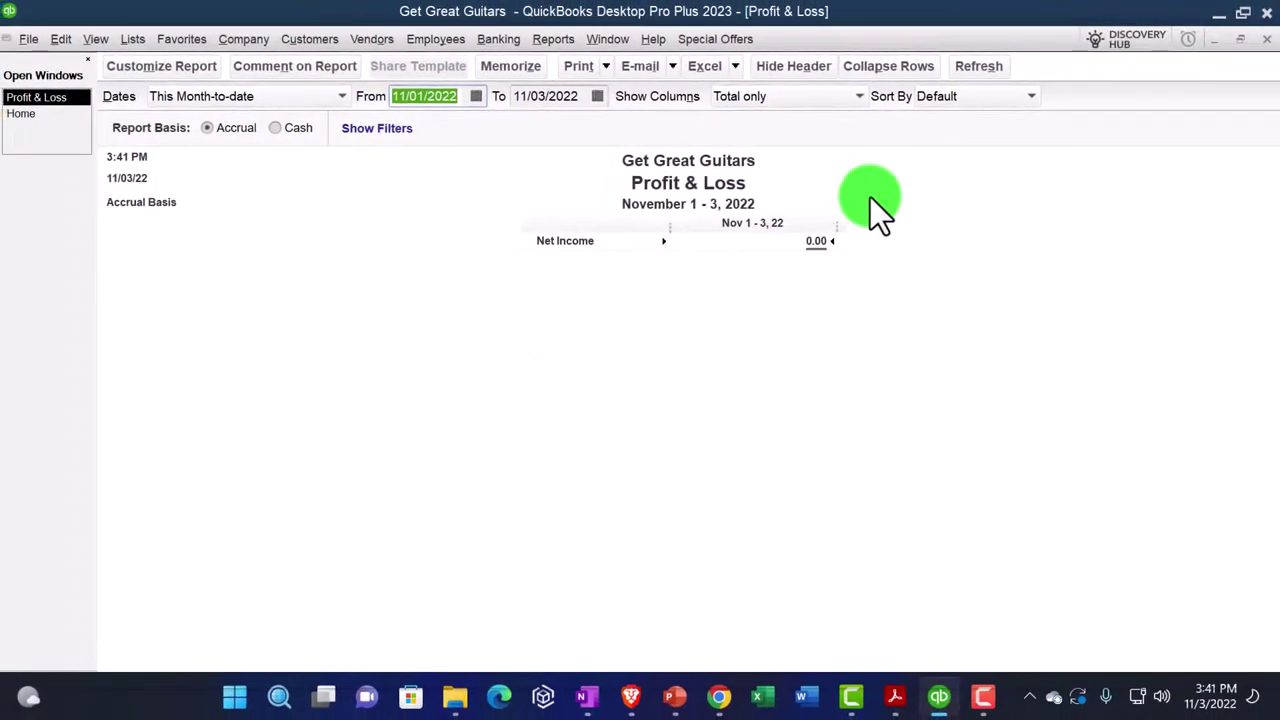
type("0101")
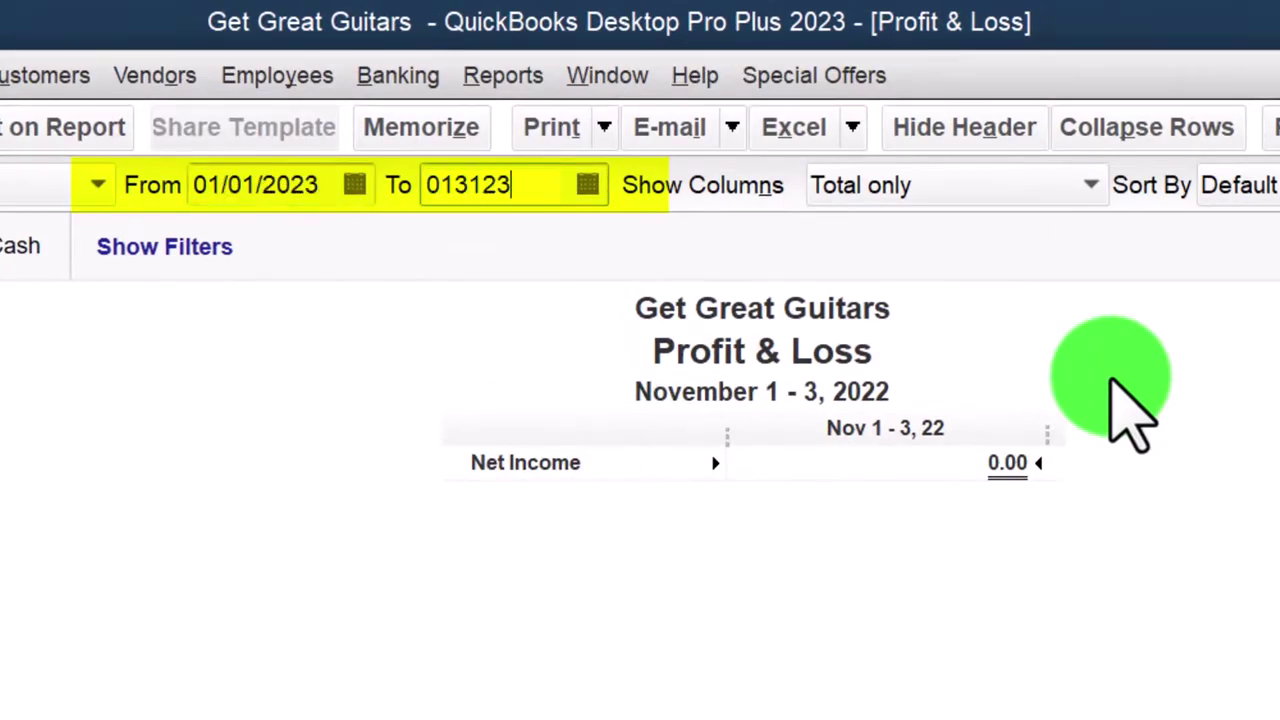
key("Tab")
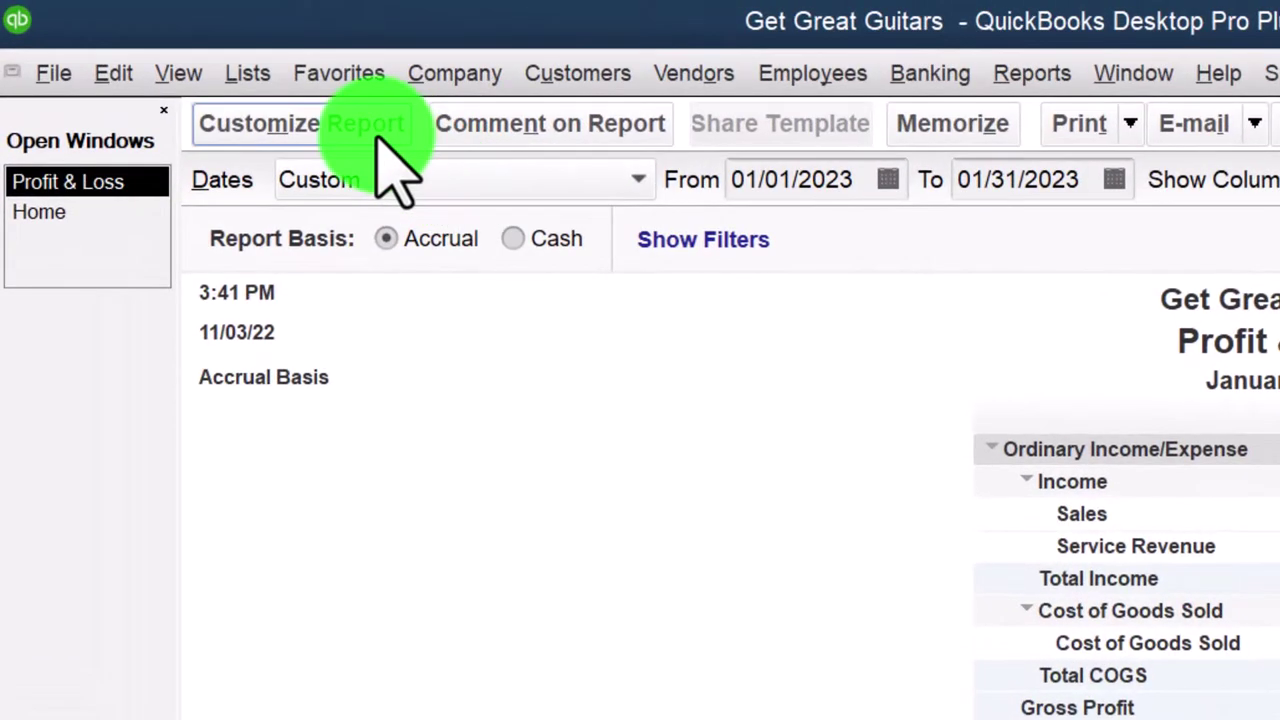
Step: Customize the Profit & Loss report's column label font to size 14 and apply the change to all related fonts
left_click(380, 138)
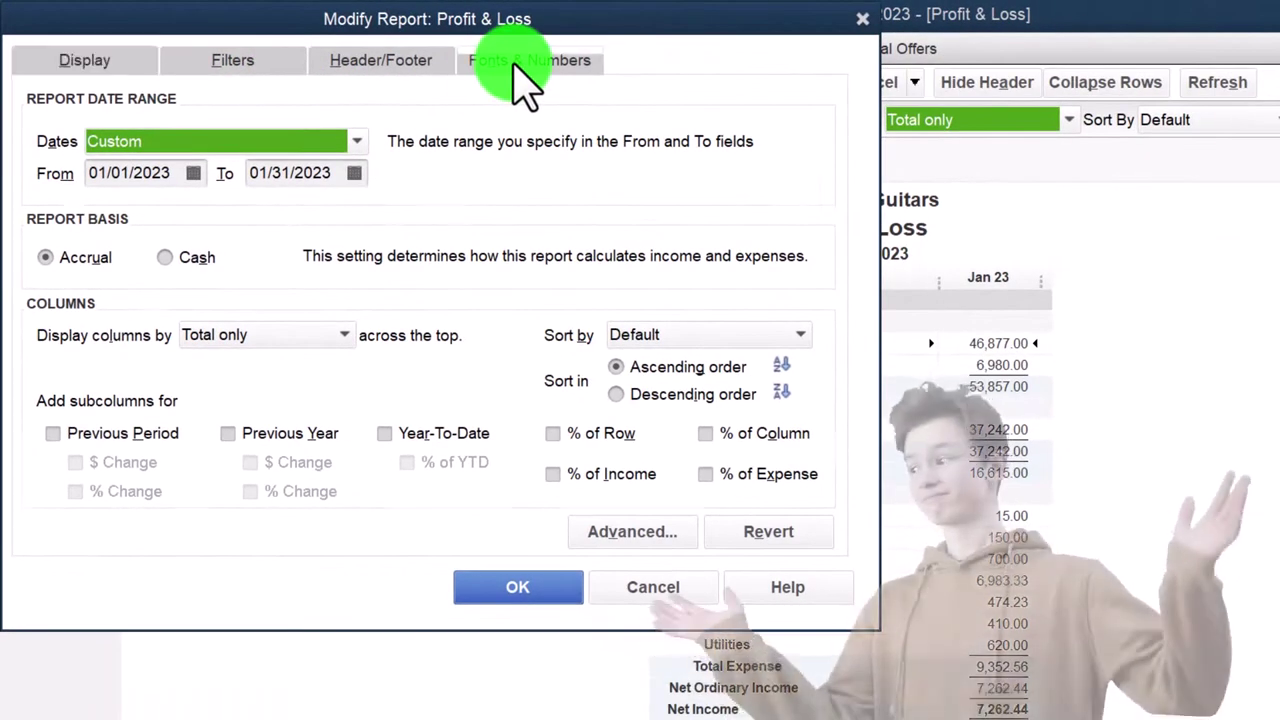
left_click(515, 66)
left_click(432, 374)
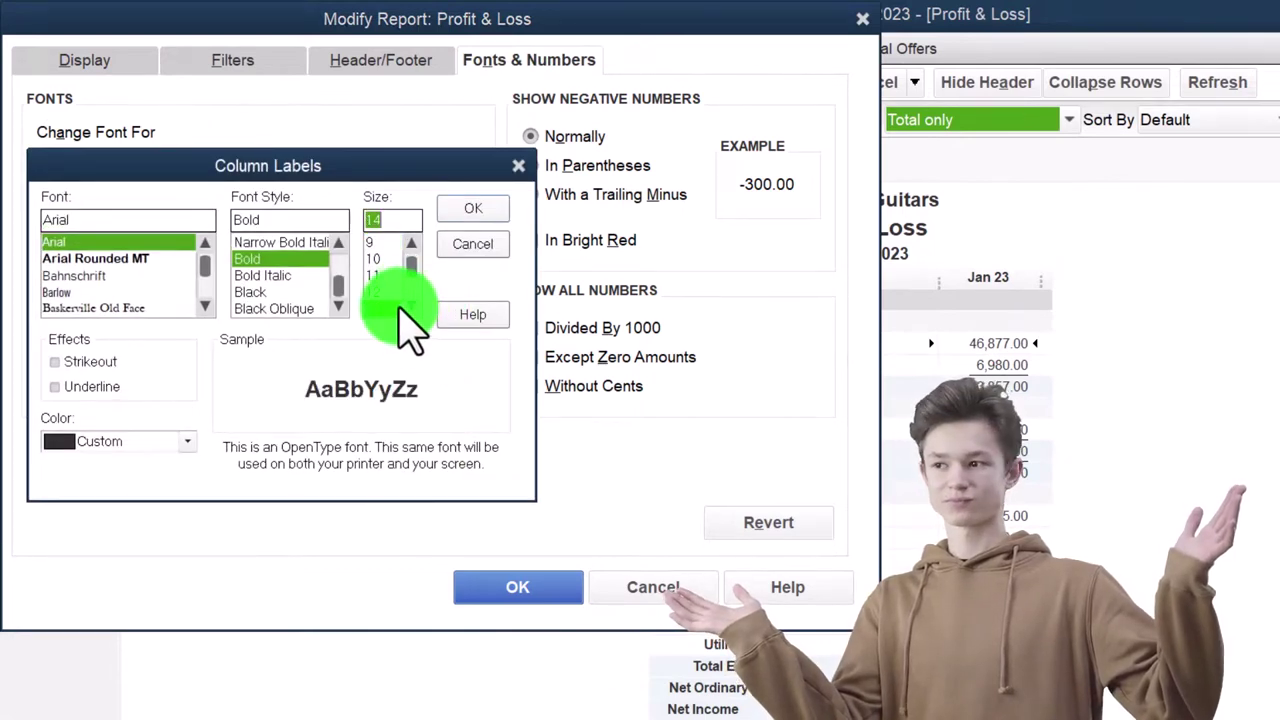
left_click(487, 208)
left_click(706, 268)
left_click(560, 590)
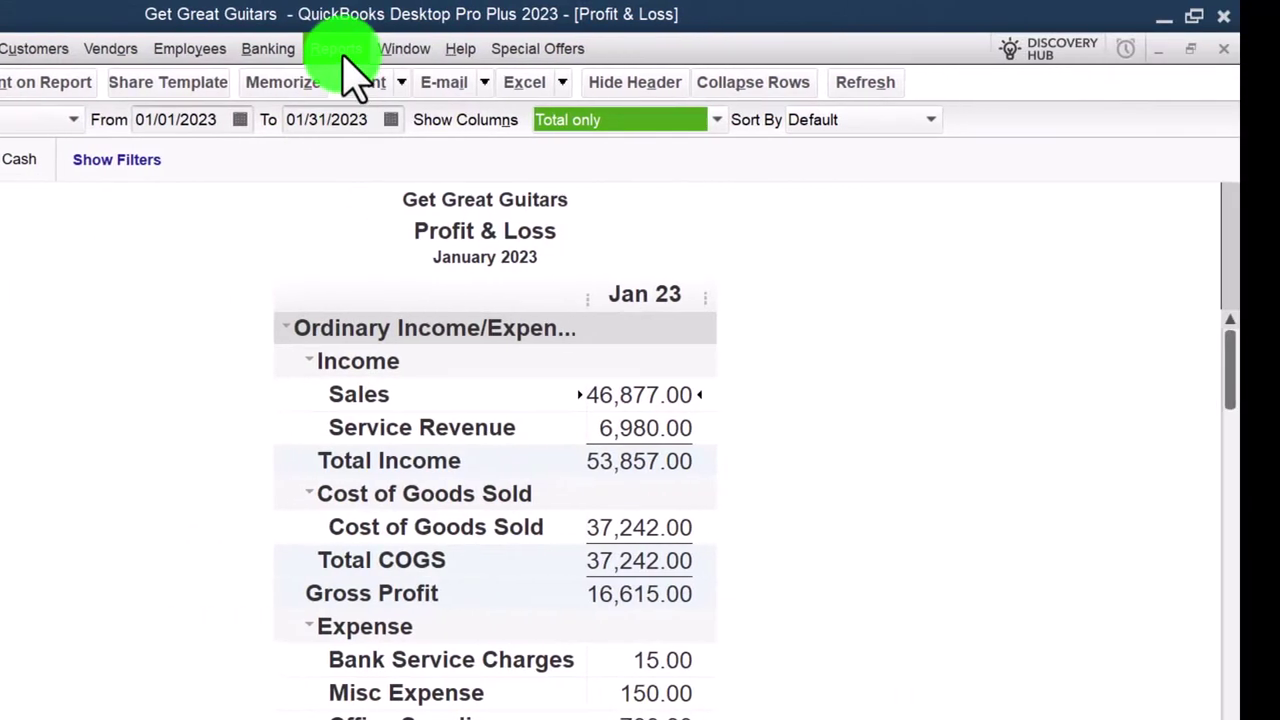
Step: Run the Balance Sheet Standard report and customize its date range to 01/01/2023 through 01/31/2023
left_click(340, 48)
mouse_move(418, 231)
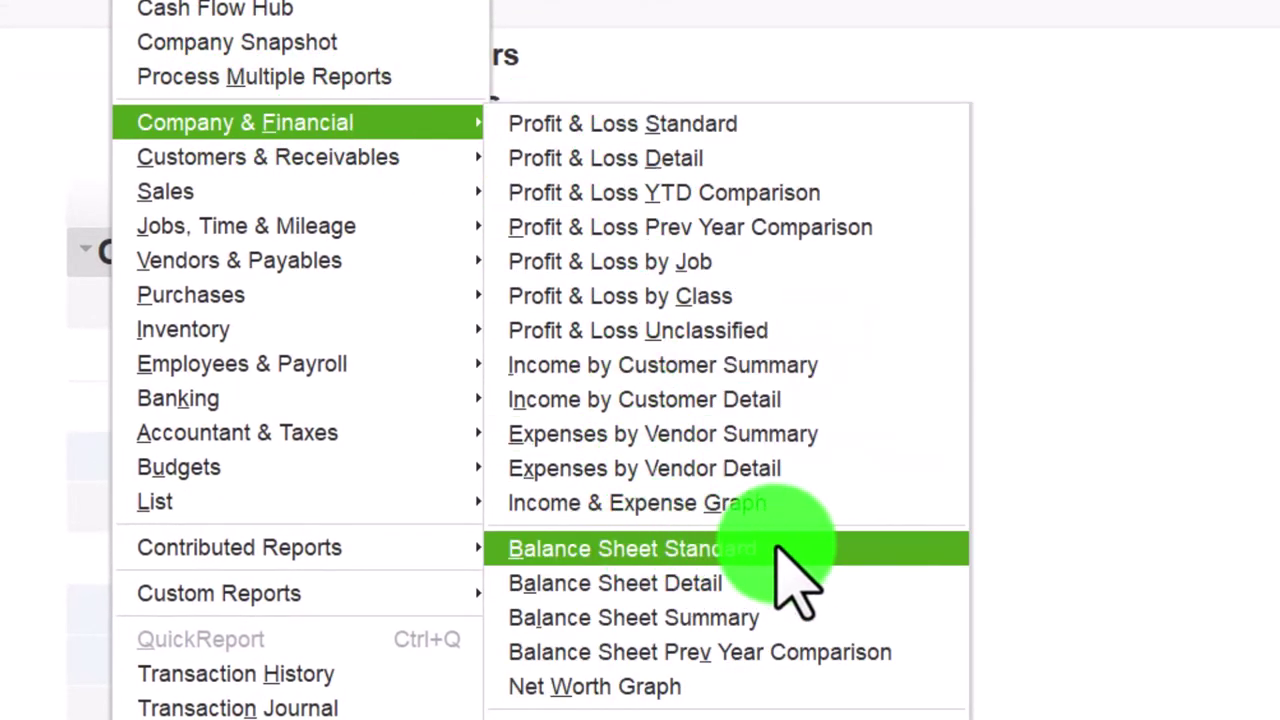
left_click(800, 548)
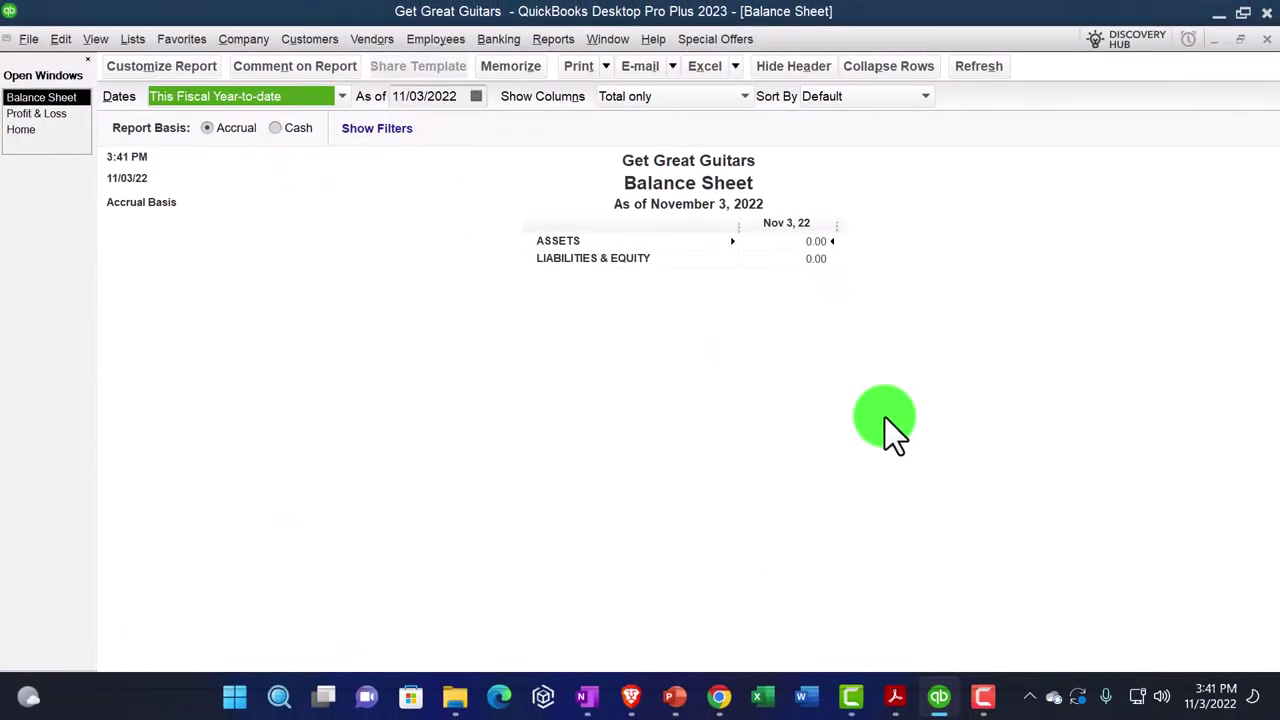
left_click(228, 74)
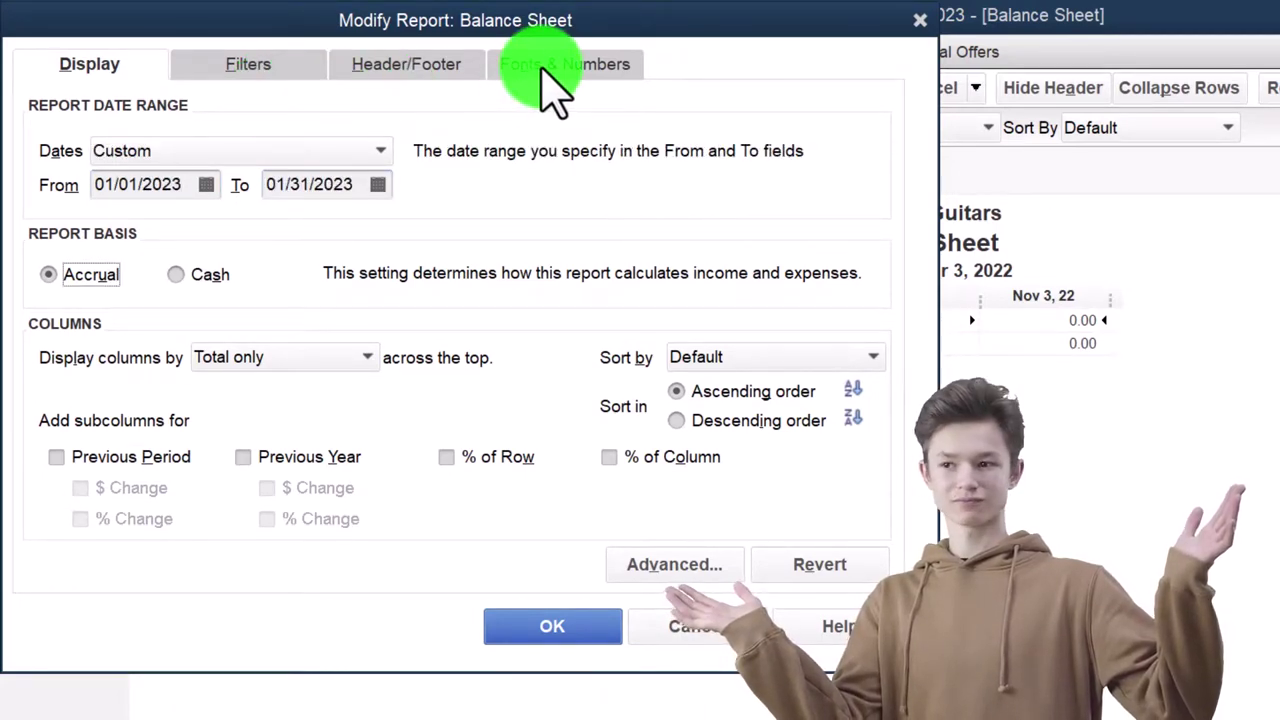
Step: Set the Balance Sheet's column label font to size 14 and apply the change to all related fonts
left_click(541, 68)
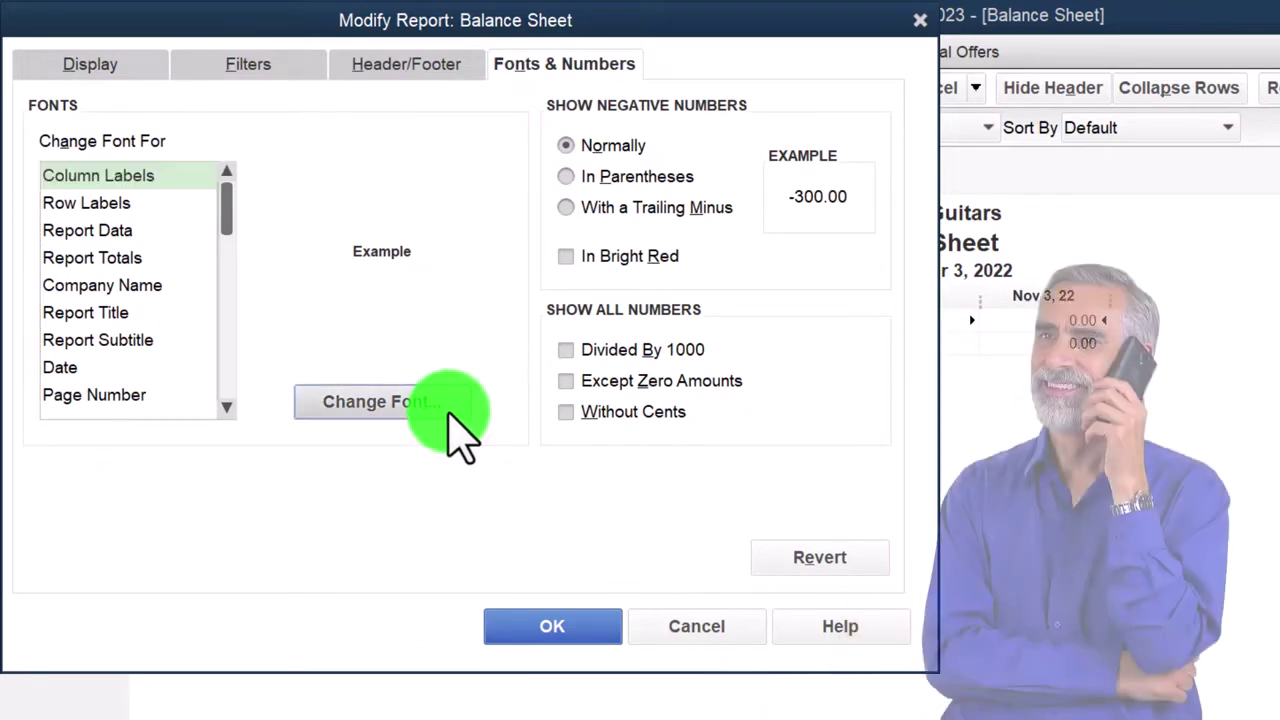
left_click(449, 410)
scroll(415, 323, "down", 1)
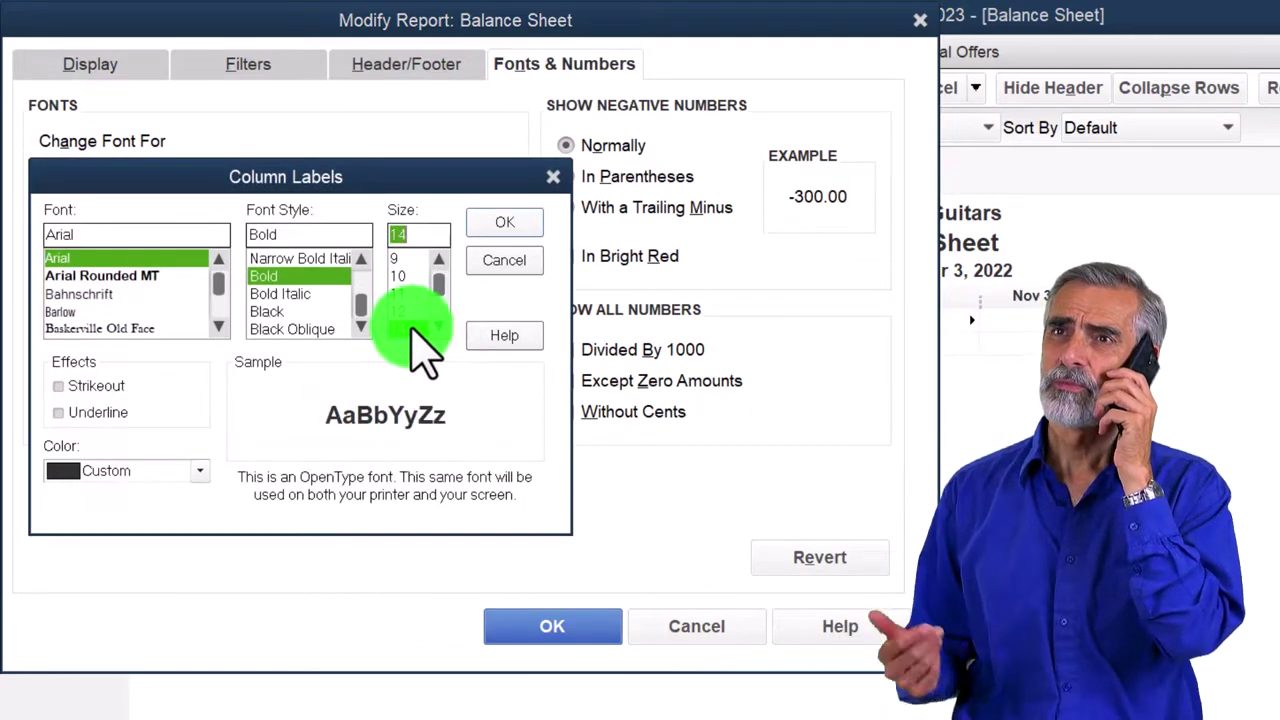
left_click(500, 220)
left_click(740, 285)
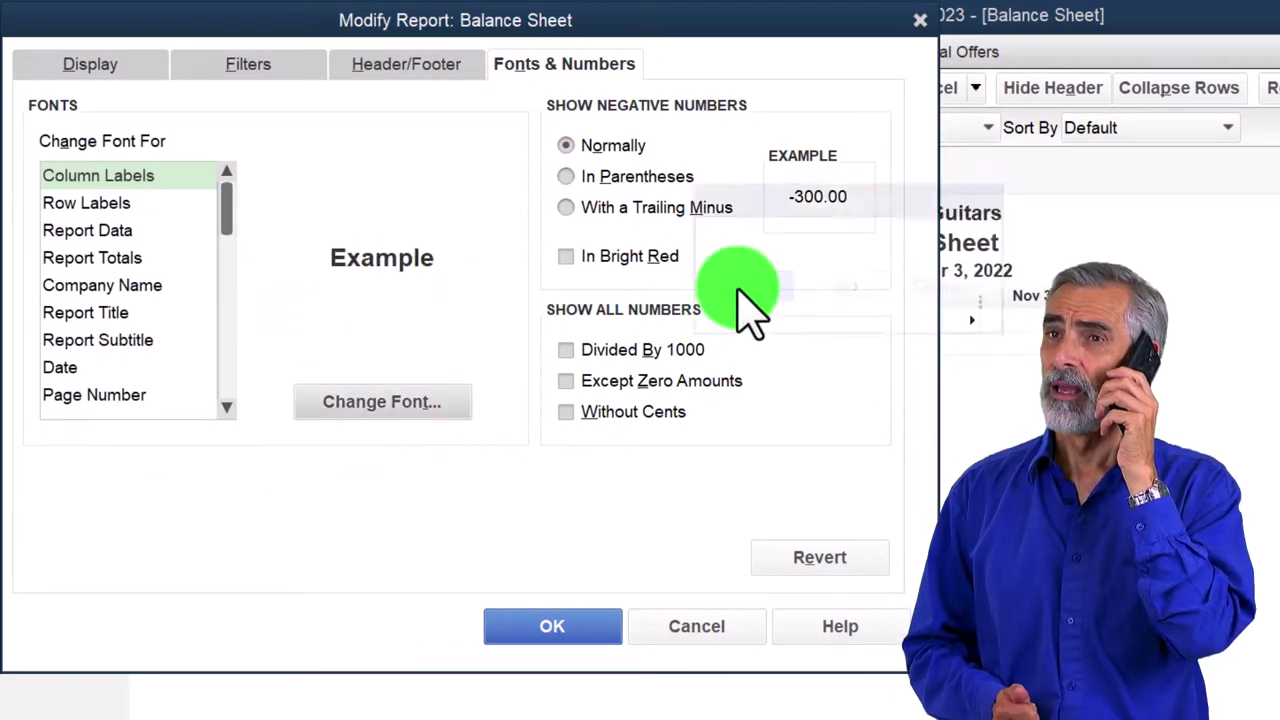
left_click(595, 628)
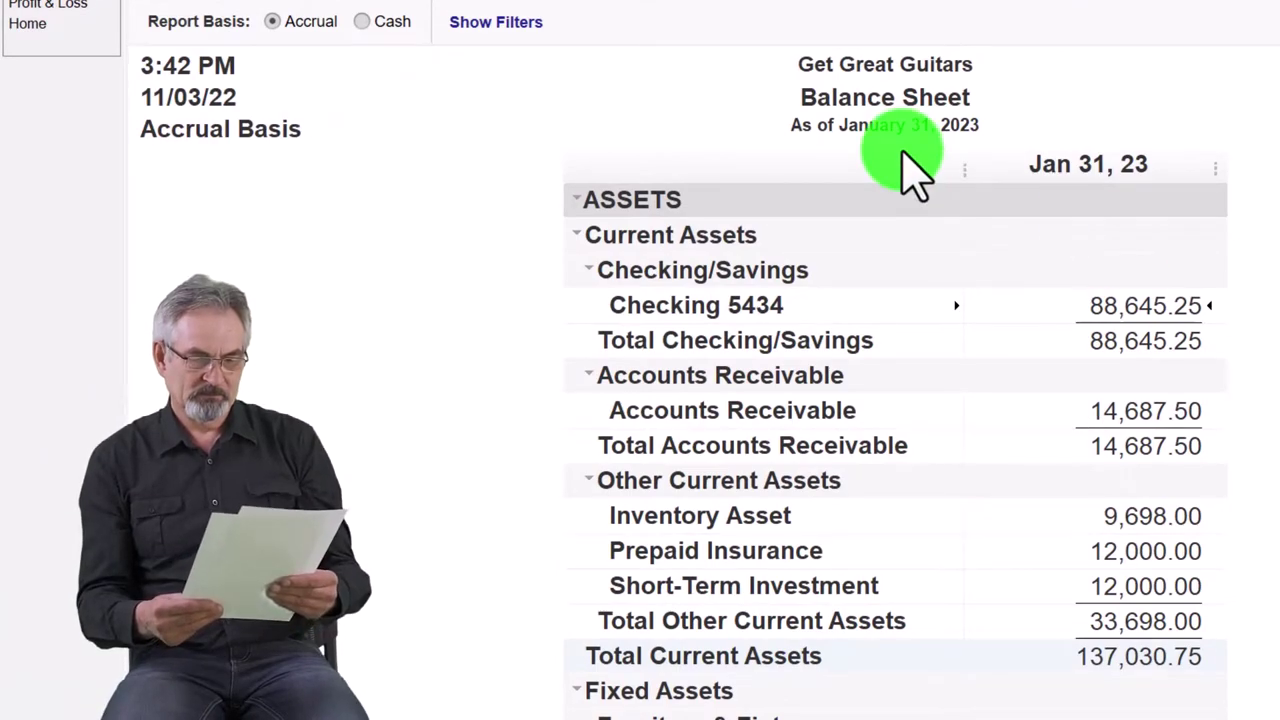
Step: Switch to Bank Stmt Jan.pdf in Adobe Acrobat Reader and review its balances, deposits, checks, withdrawals and bank service charges
mouse_move(897, 705)
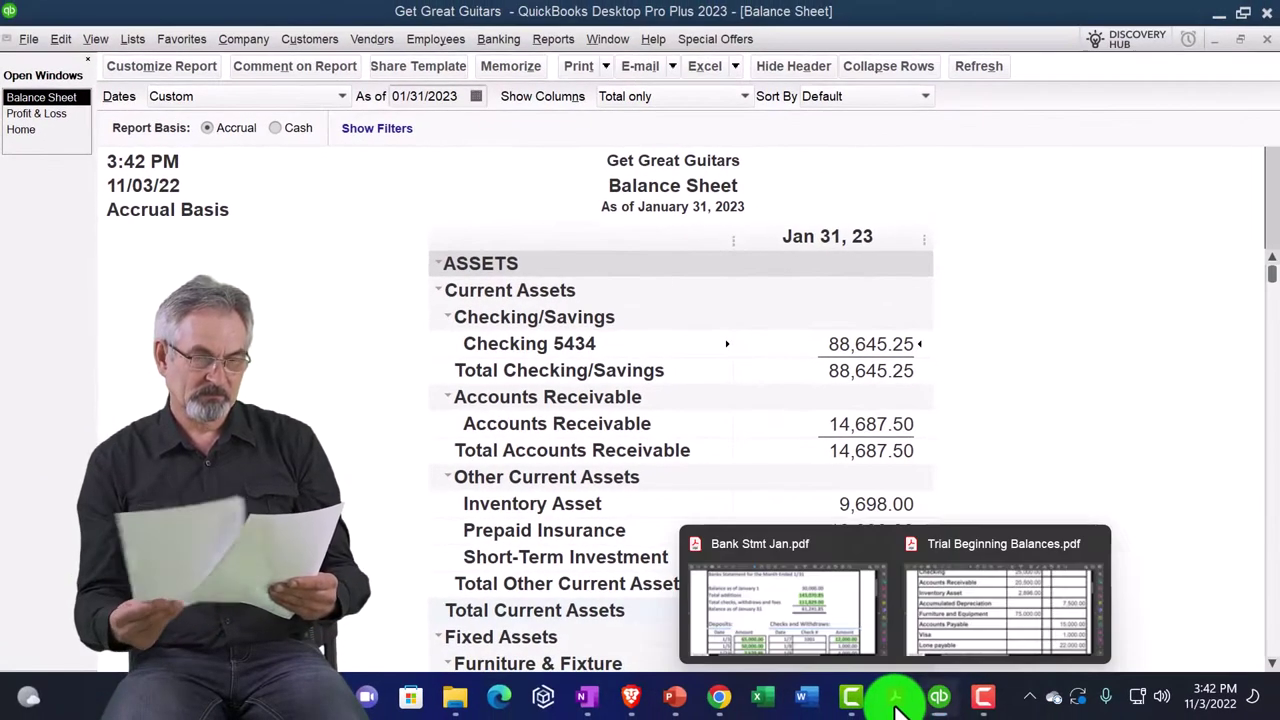
left_click(823, 619)
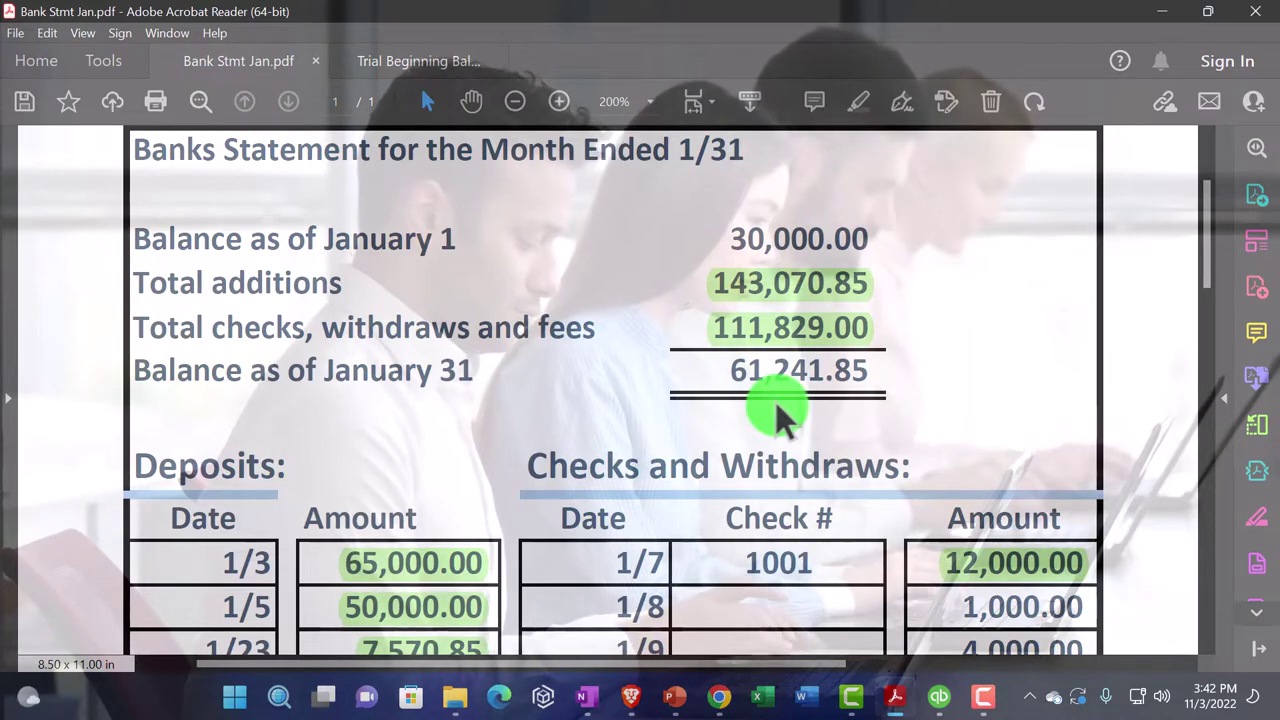
scroll(776, 402, "down", 10)
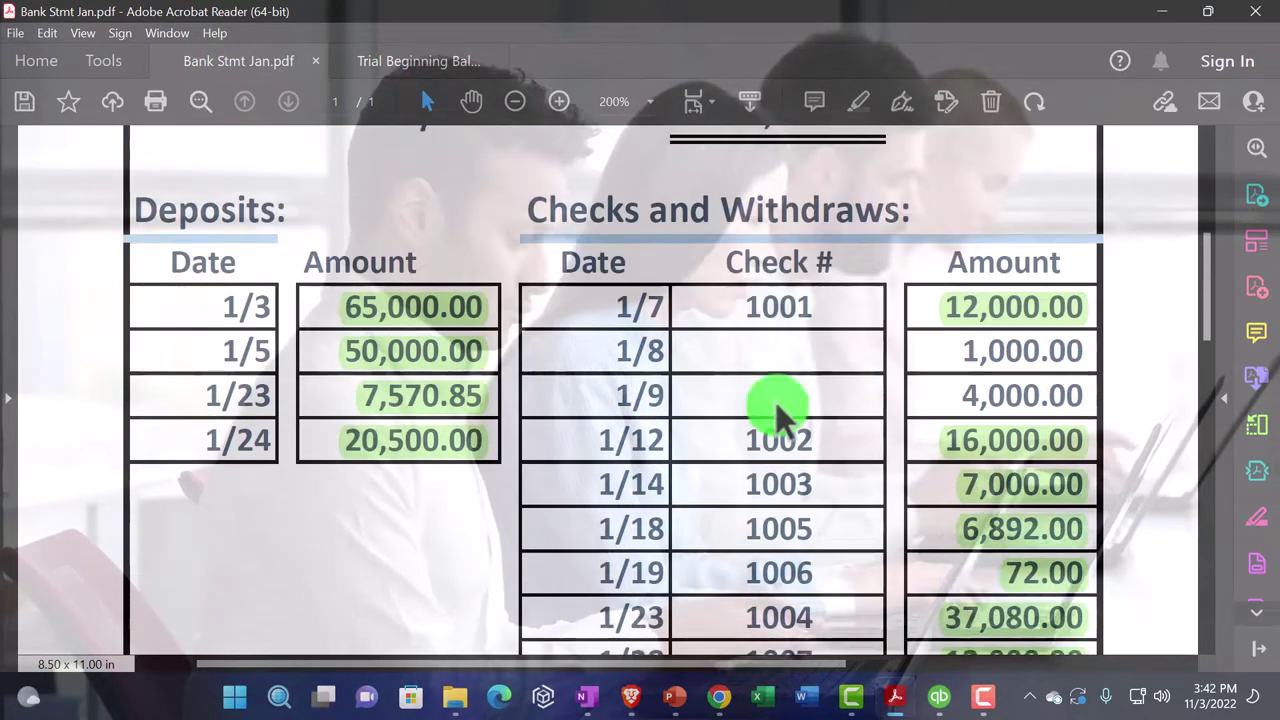
scroll(776, 402, "down", 1)
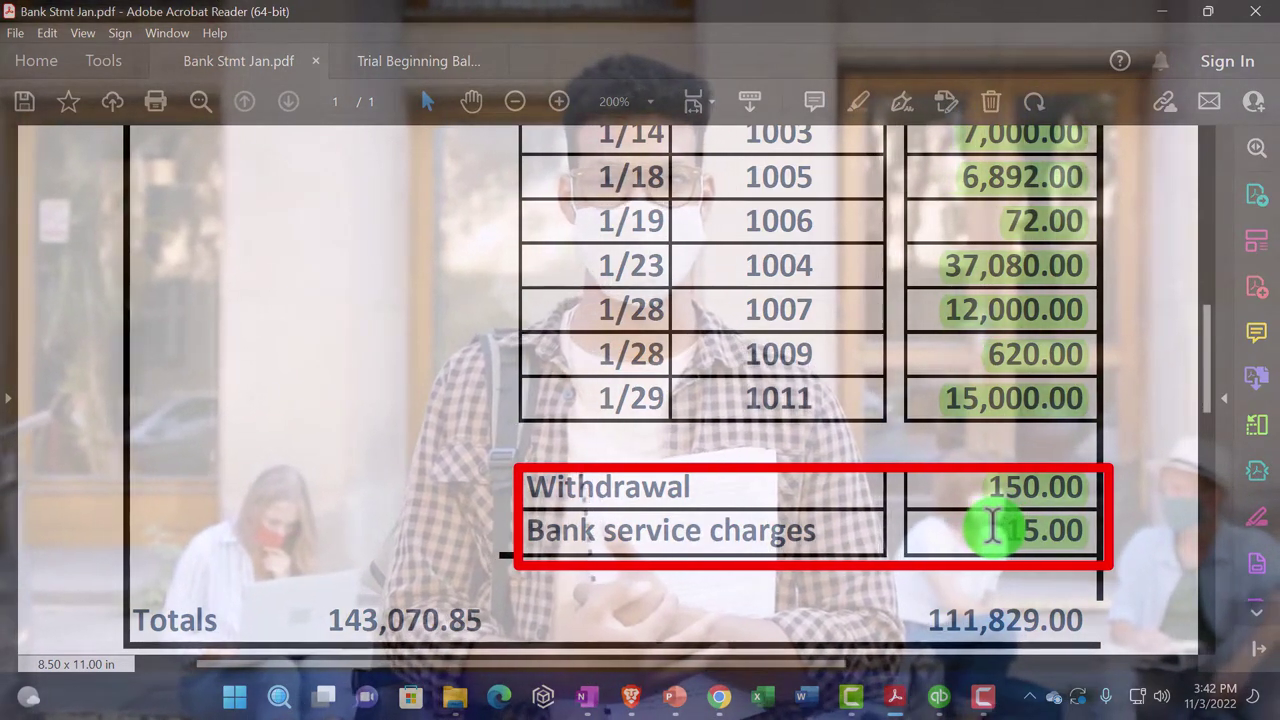
scroll(992, 527, "up", 3)
scroll(993, 535, "up", 5)
scroll(991, 523, "up", 2)
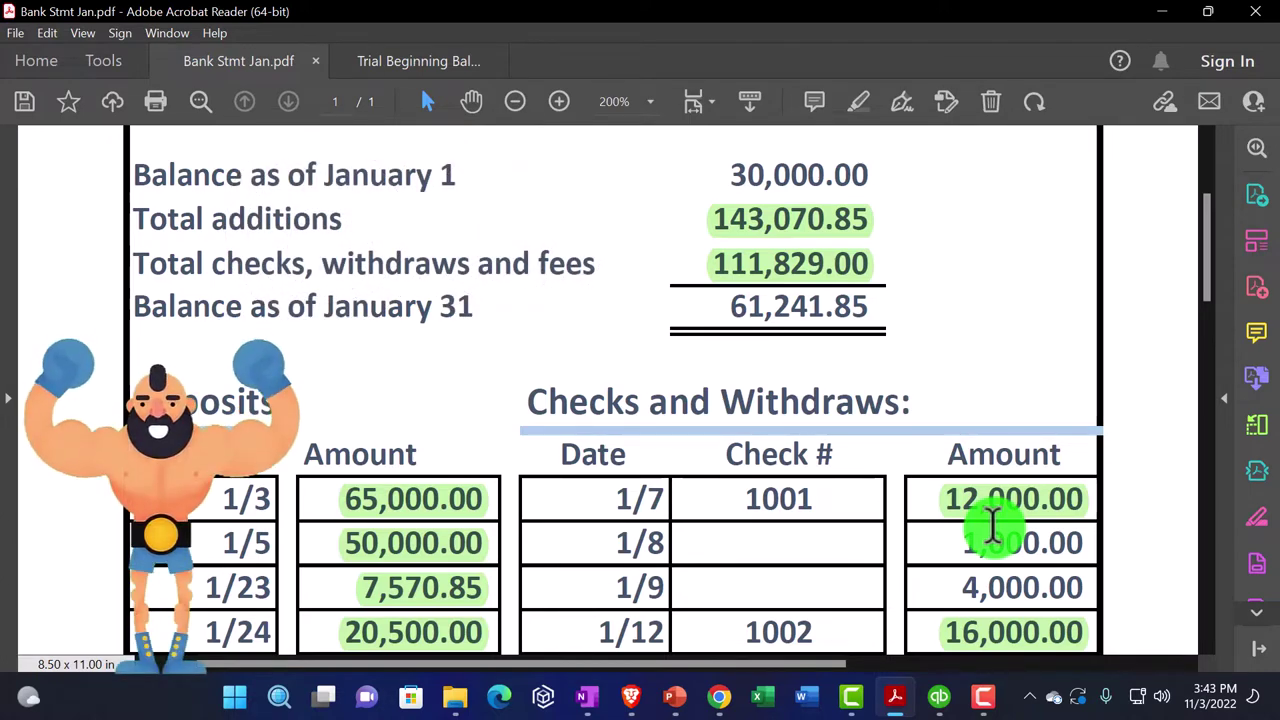
Step: Return to QuickBooks and continue the Checking account reconciliation with statement date 01/31/2023 and ending balance 61,241.85
left_click(940, 697)
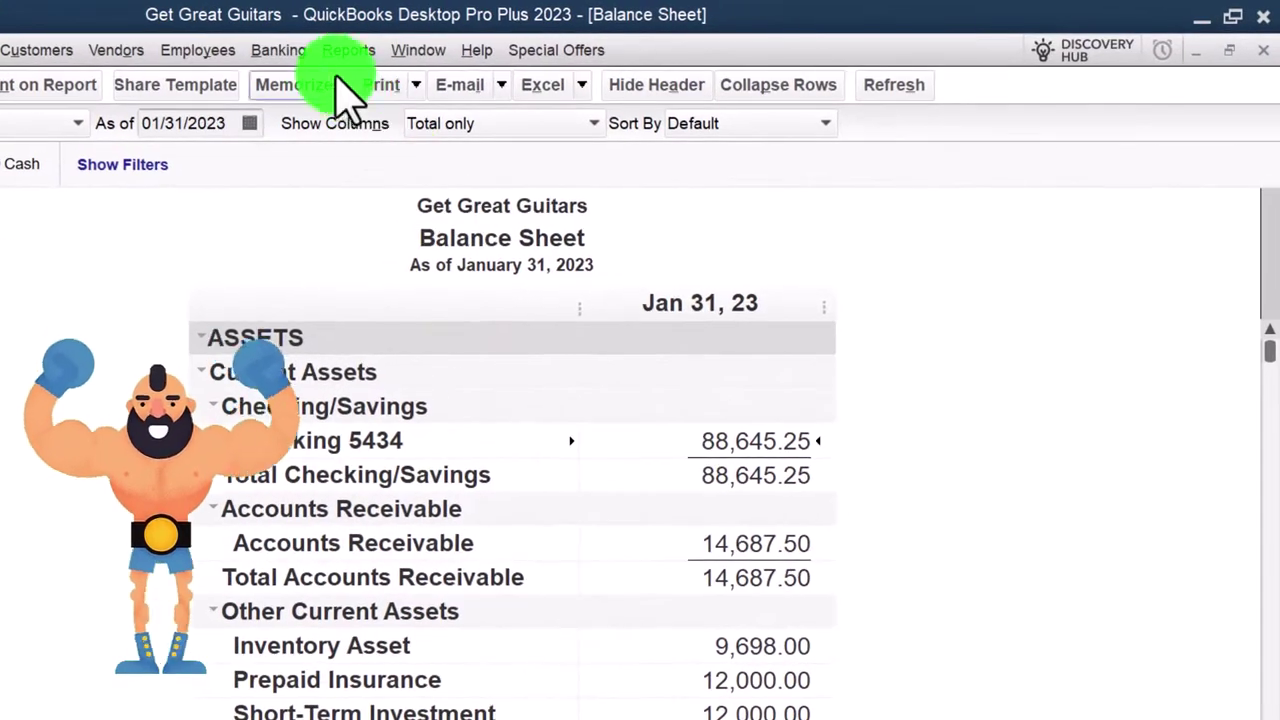
left_click(505, 40)
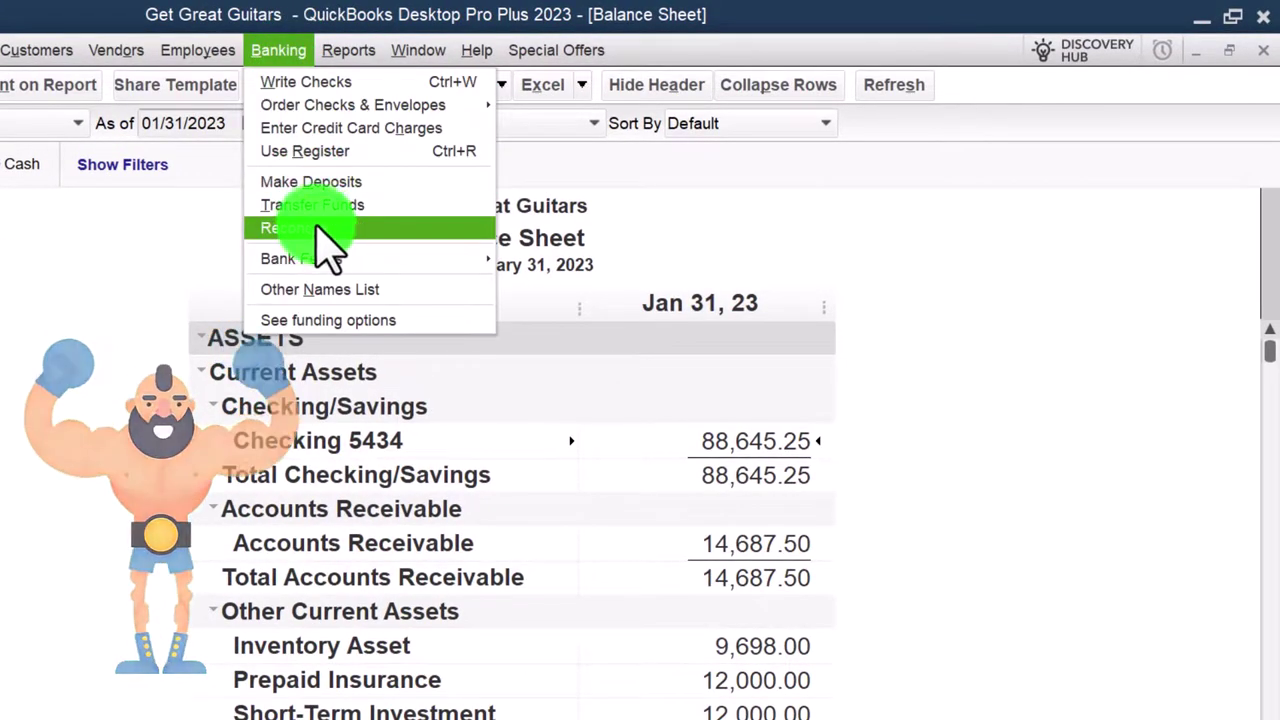
left_click(365, 229)
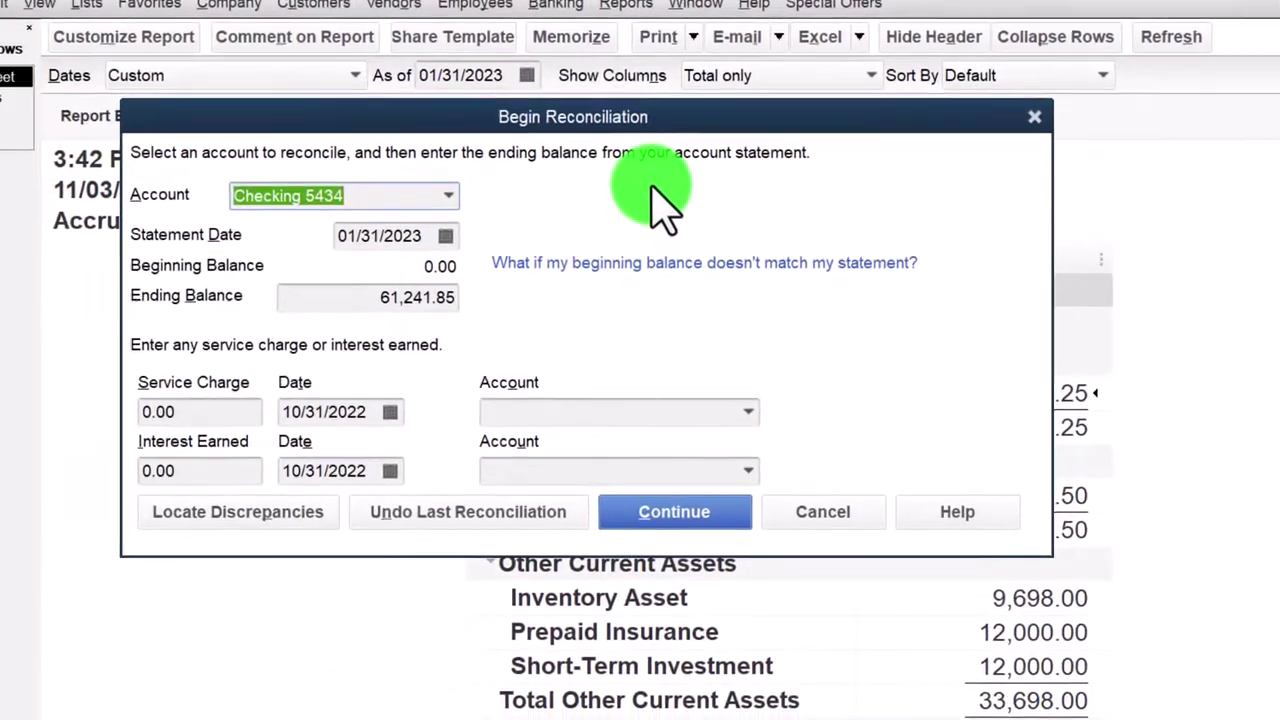
key("Tab")
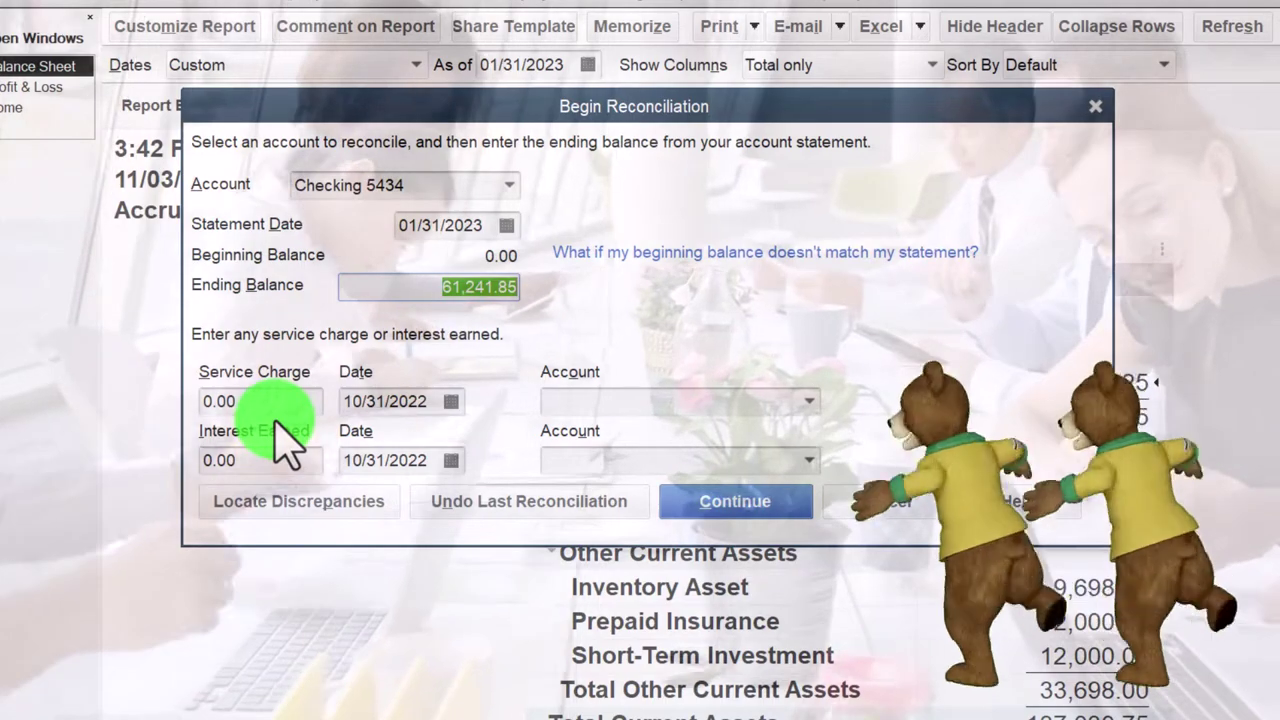
left_click(735, 503)
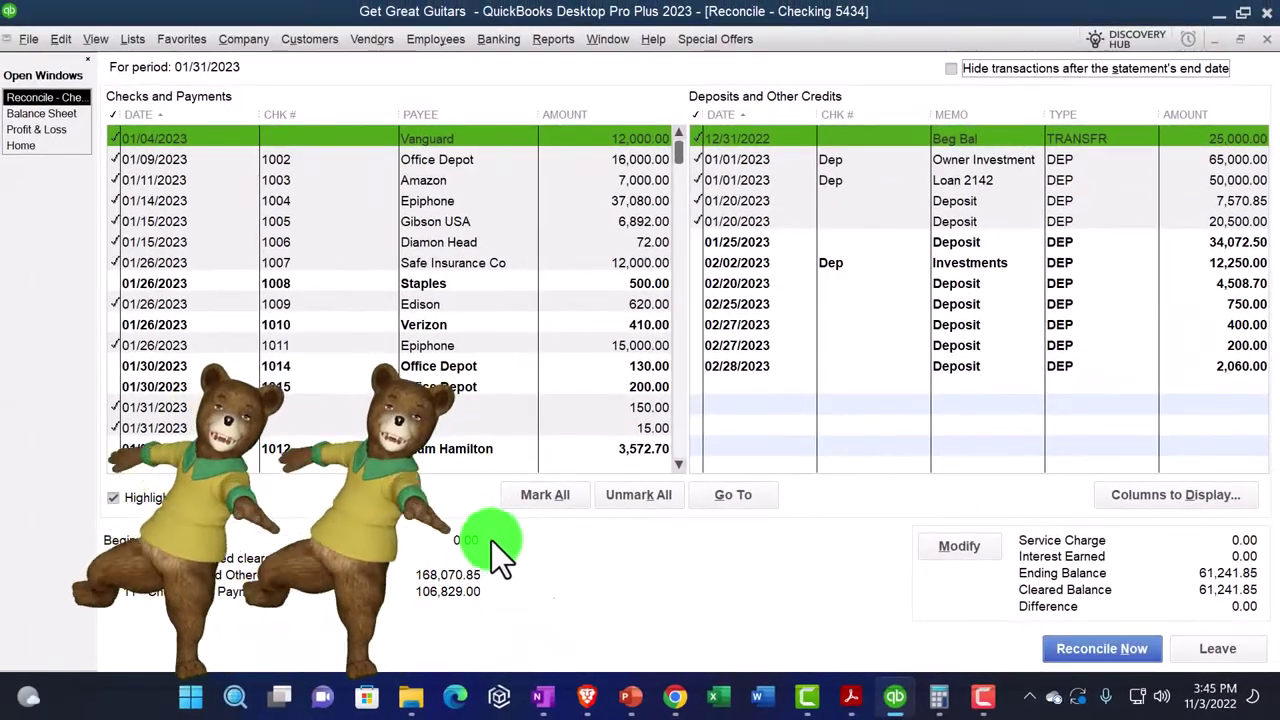
Step: Compare the January bank statement's beginning balance and total additions in Acrobat Reader with the cleared totals in the QuickBooks reconciliation
mouse_move(856, 700)
left_click(758, 594)
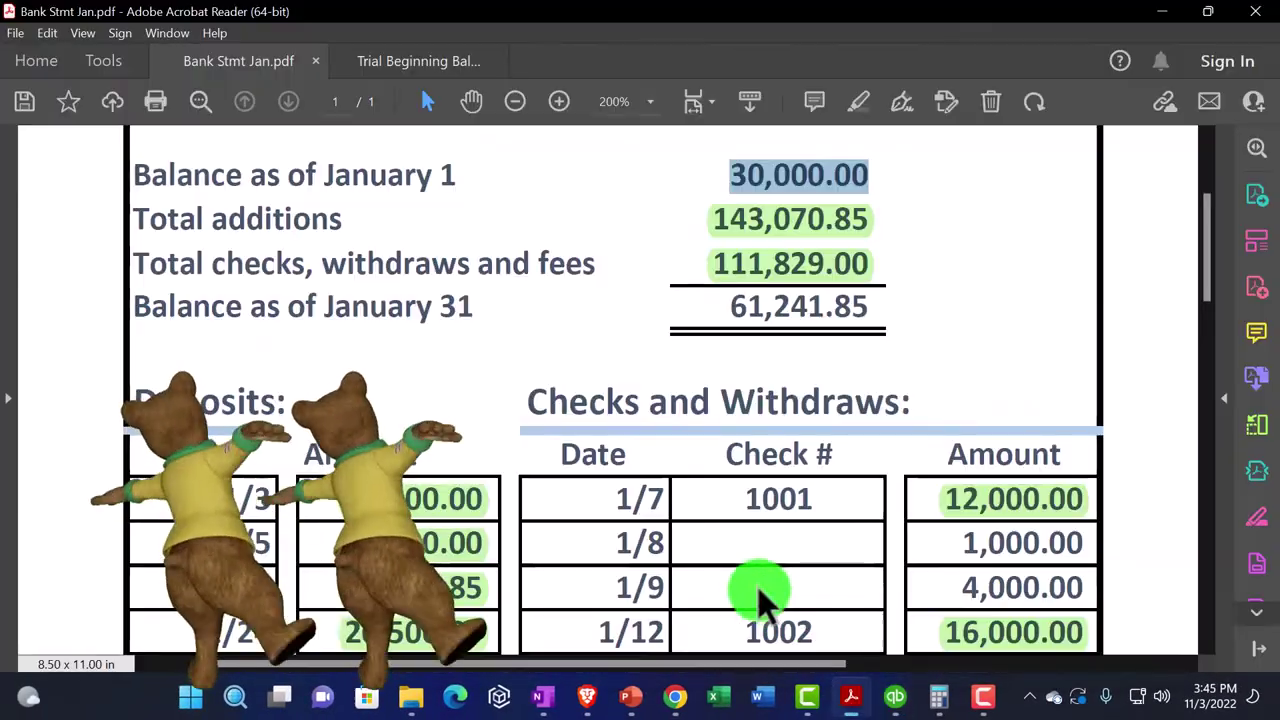
scroll(842, 265, "up", 2)
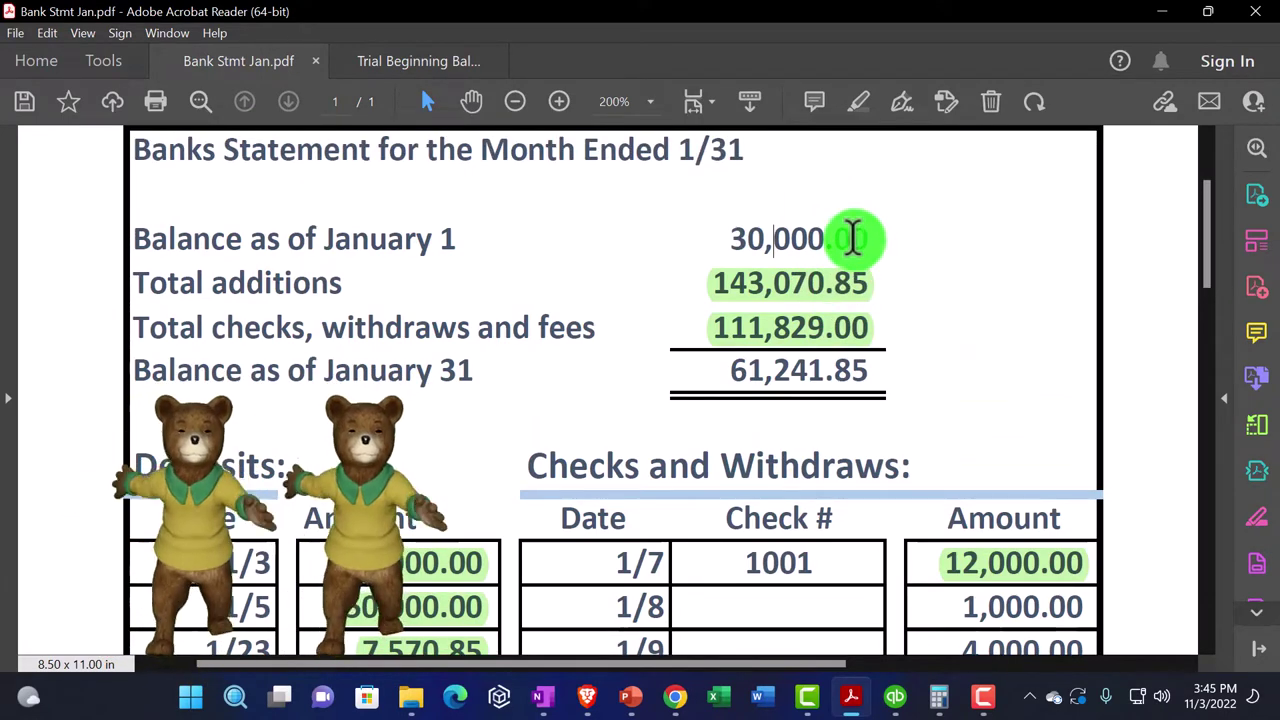
left_click(896, 697)
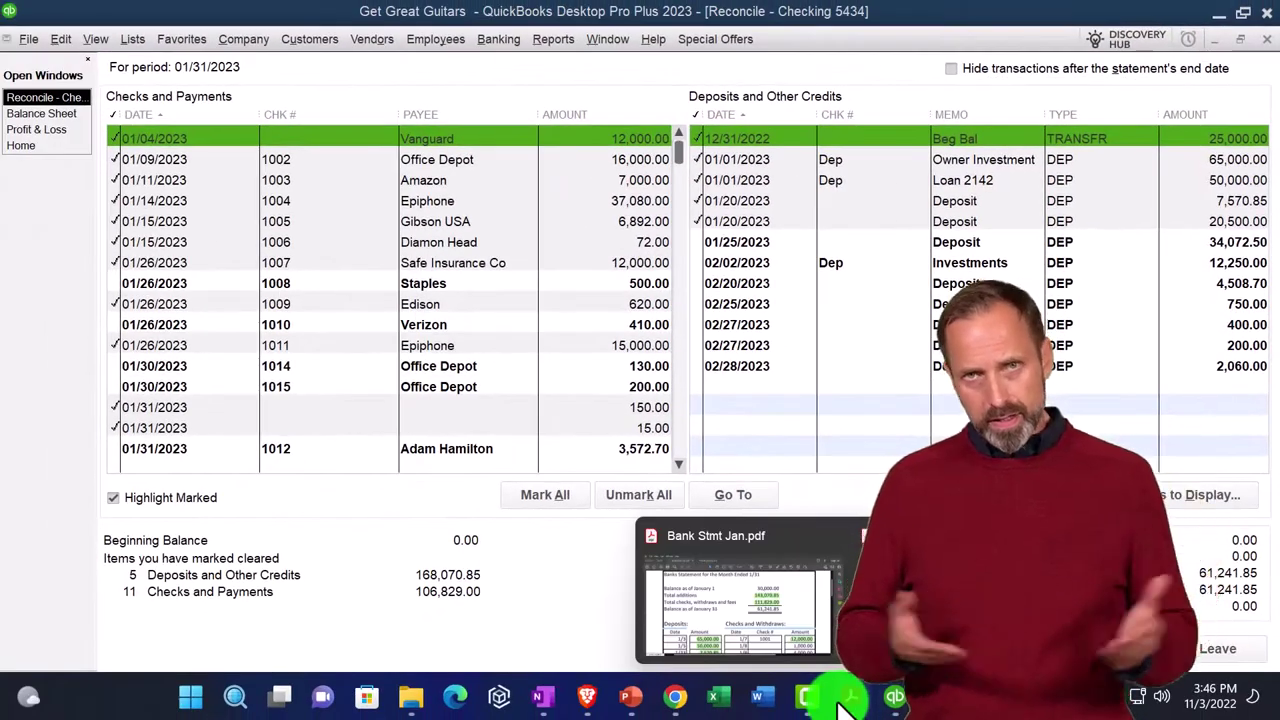
left_click(851, 696)
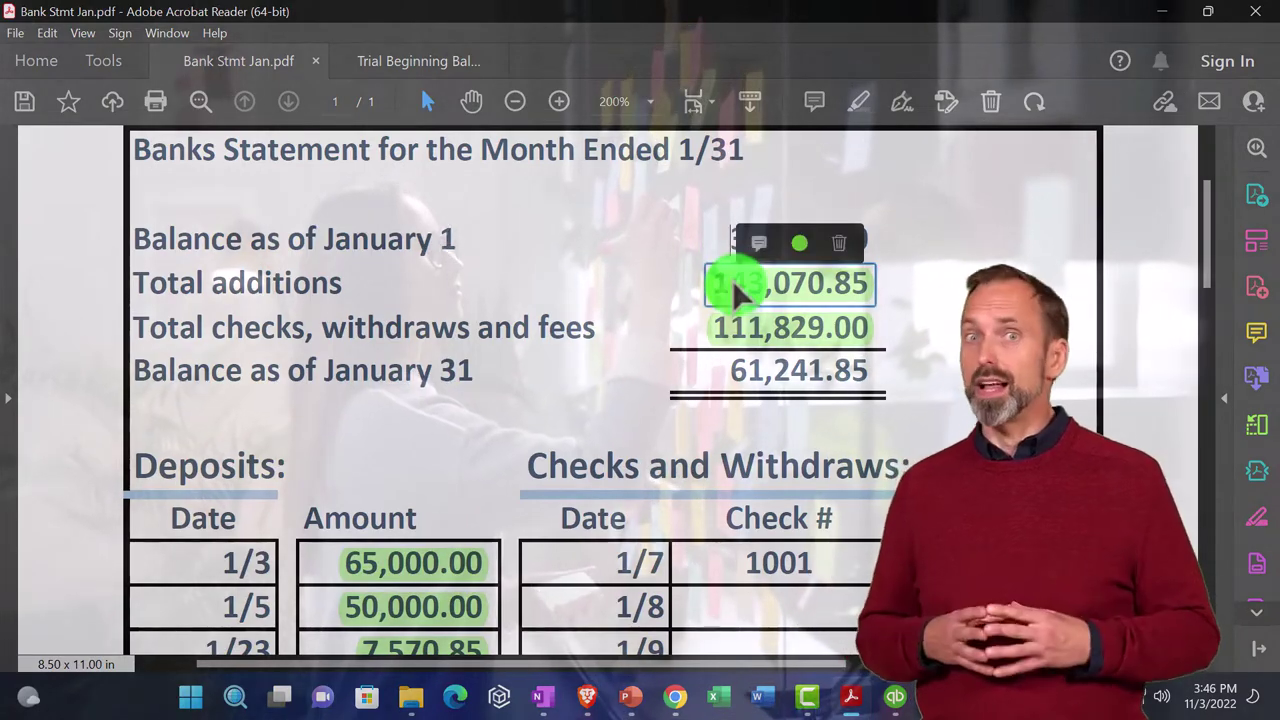
Step: Switch back to QuickBooks and hide the reconciliation transactions dated after the statement's end date
left_click(892, 700)
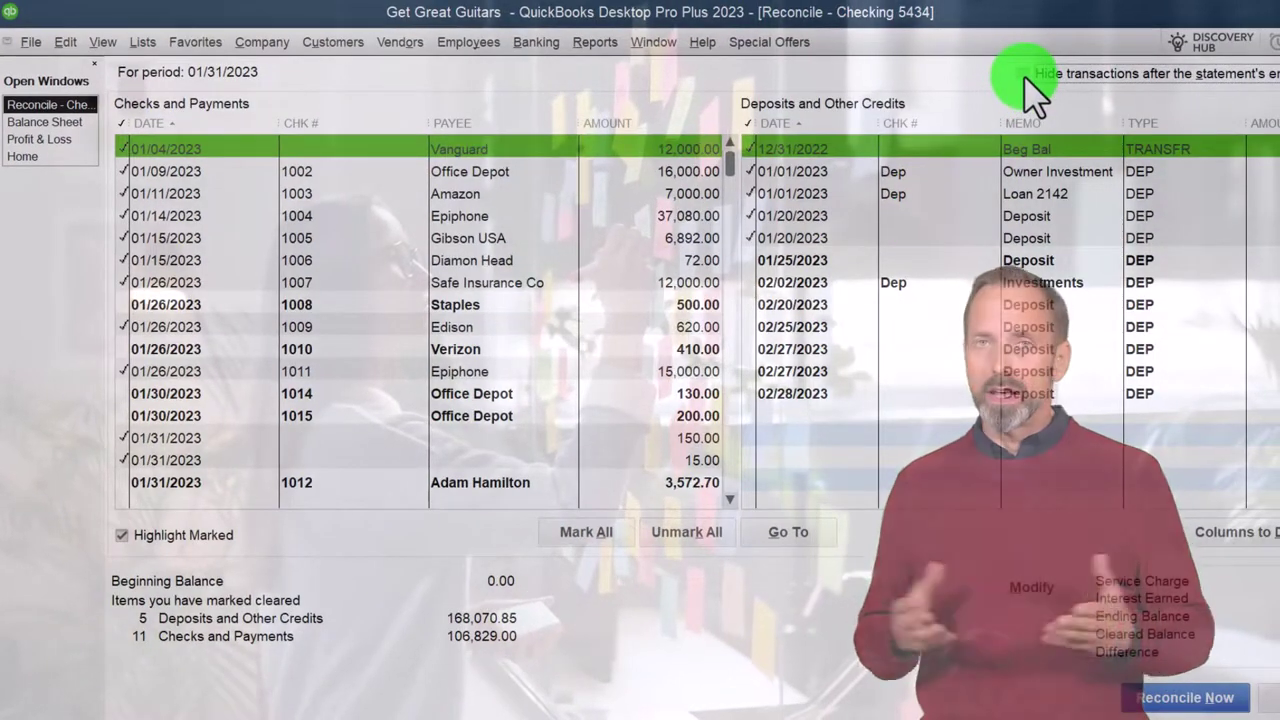
left_click(1024, 74)
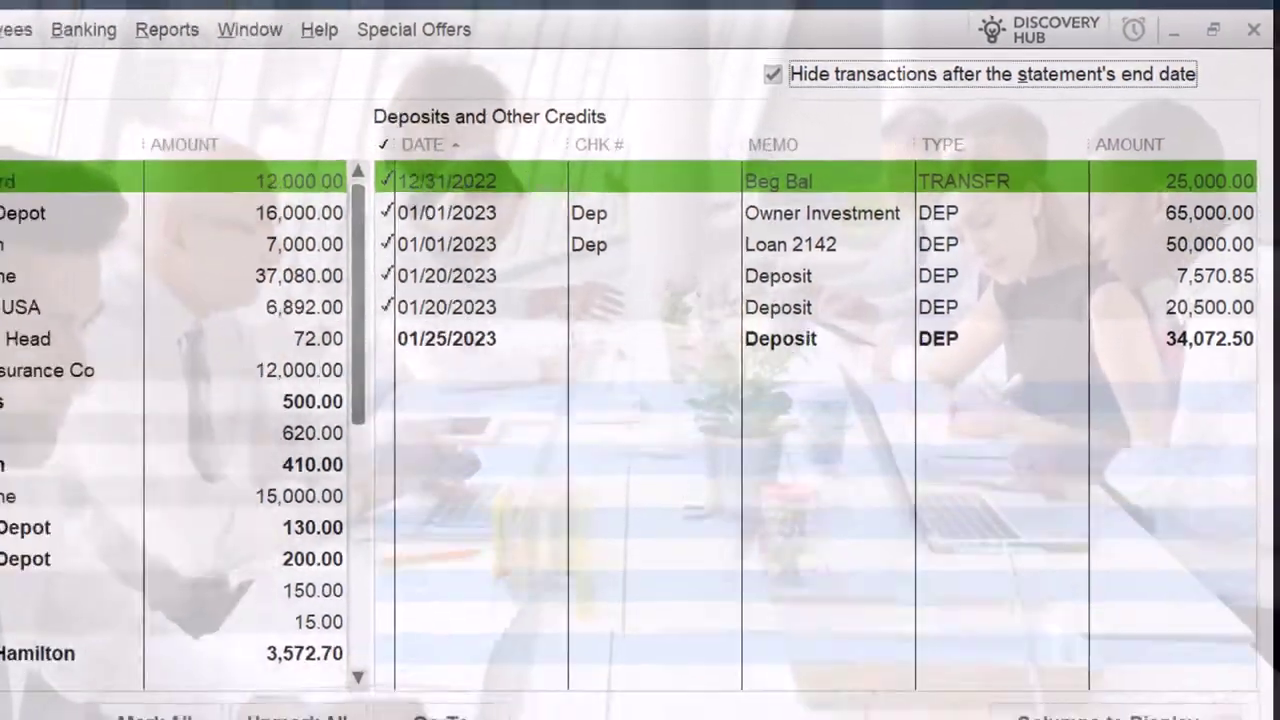
mouse_move(835, 690)
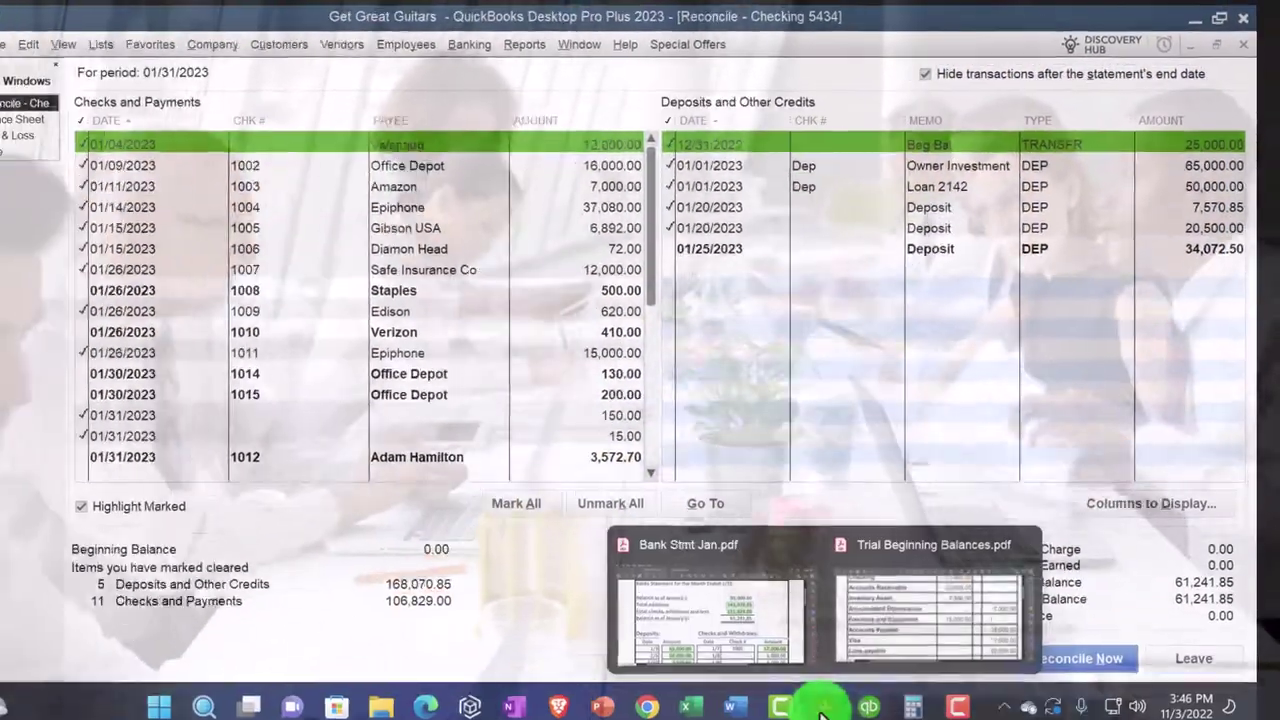
Step: Review the January bank statement's balances and its highlighted and unhighlighted withdrawals in Acrobat Reader, and return to the QuickBooks reconciliation
left_click(868, 640)
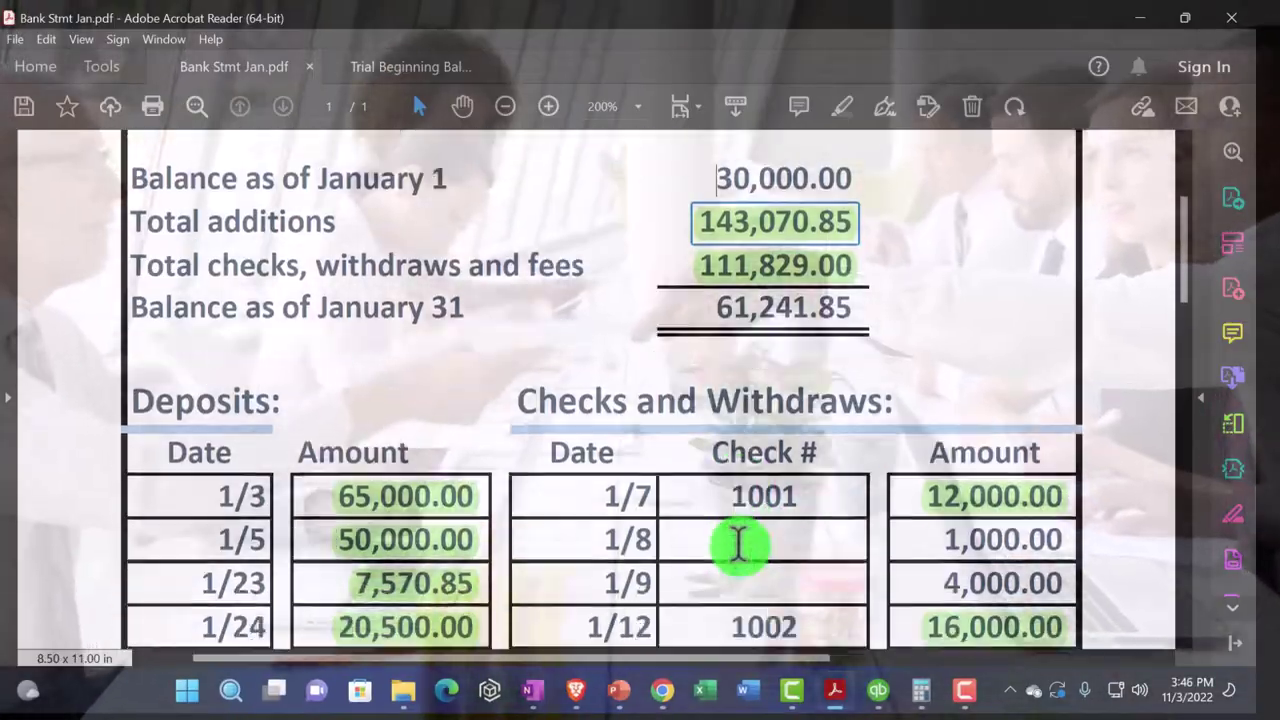
scroll(738, 545, "down", 10)
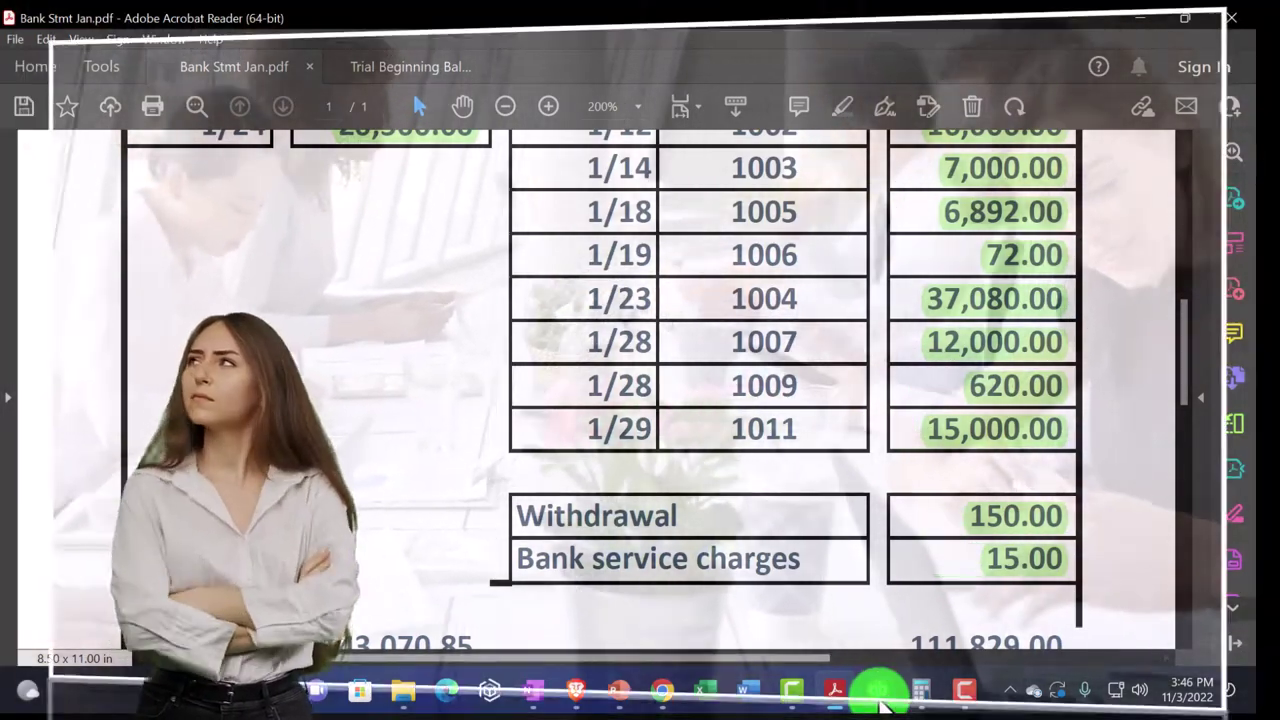
scroll(702, 460, "up", 8)
scroll(705, 465, "up", 2)
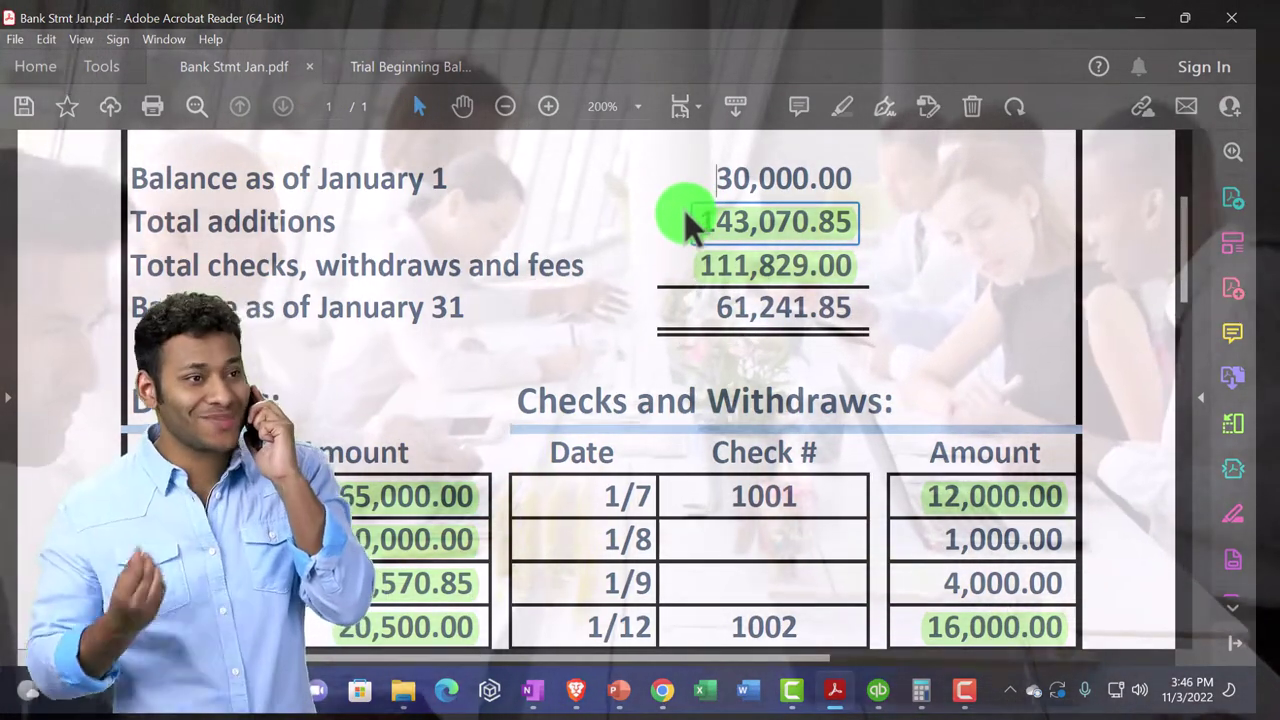
left_click(835, 695)
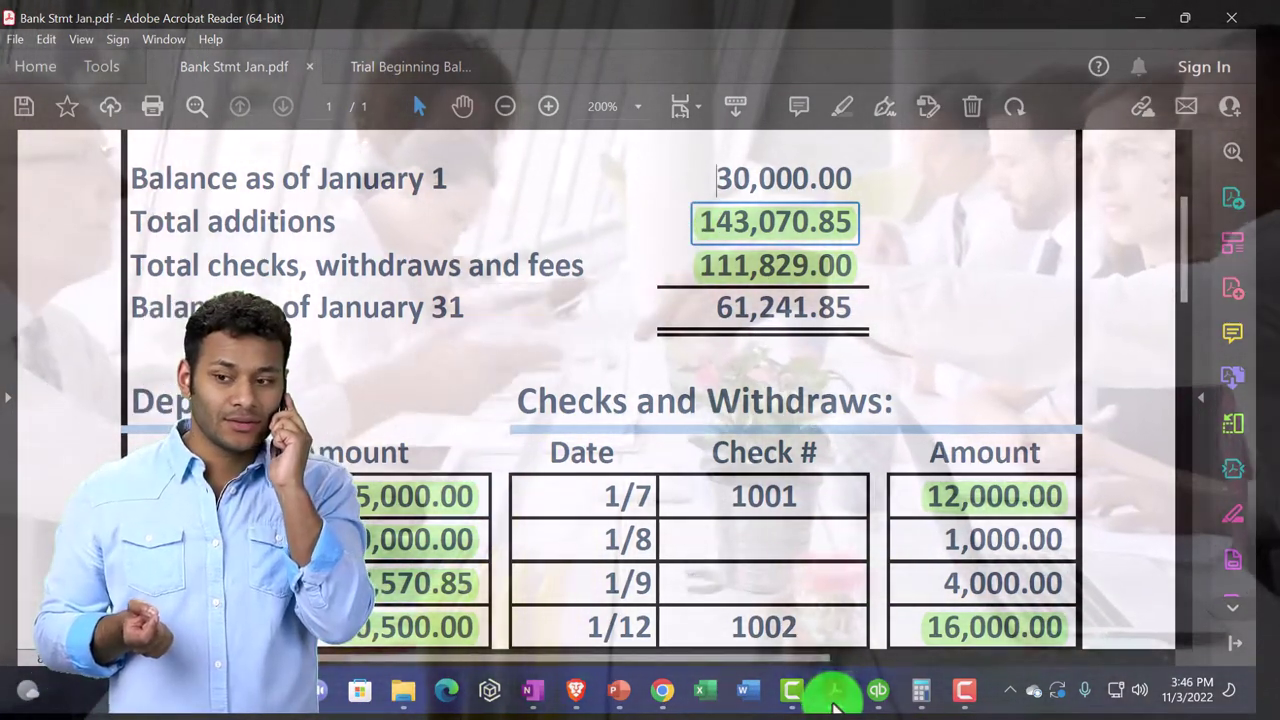
left_click(874, 688)
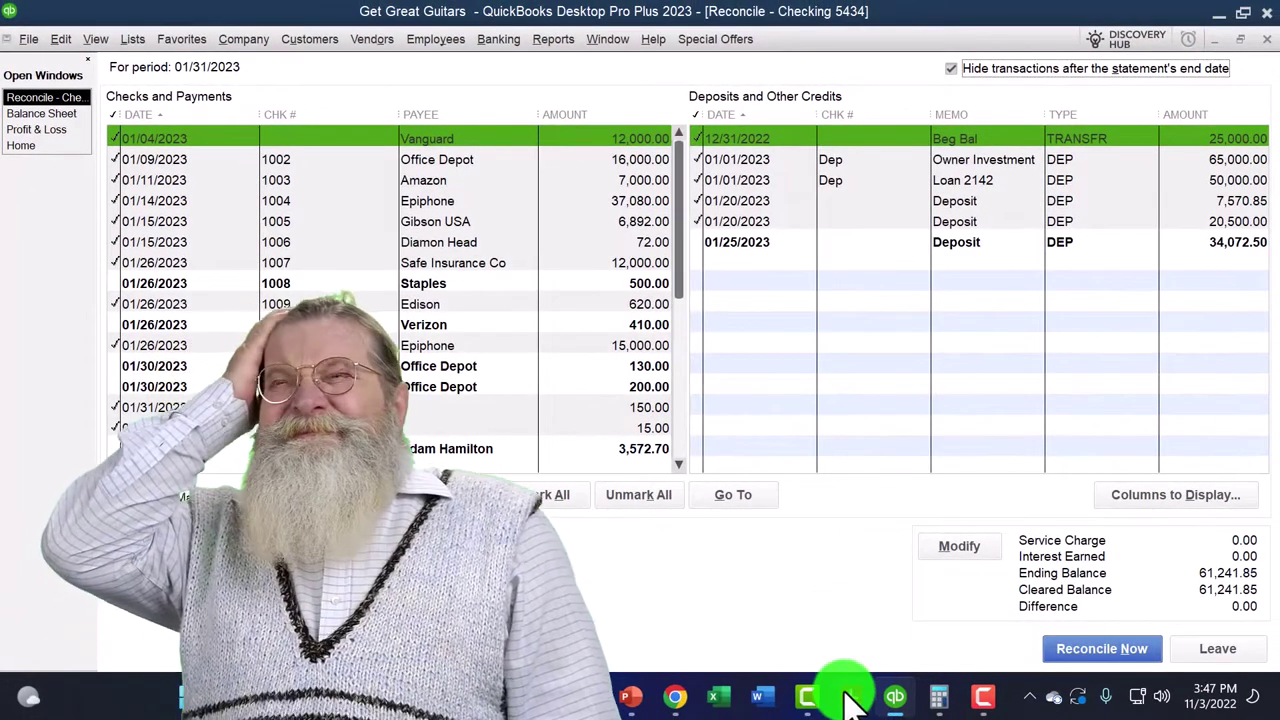
Step: Switch to Acrobat Reader and compare the bank statement's January 1 balance and 1/8 and 1/9 withdrawals with the checking balance in Trial Beginning Balances.pdf
mouse_move(850, 702)
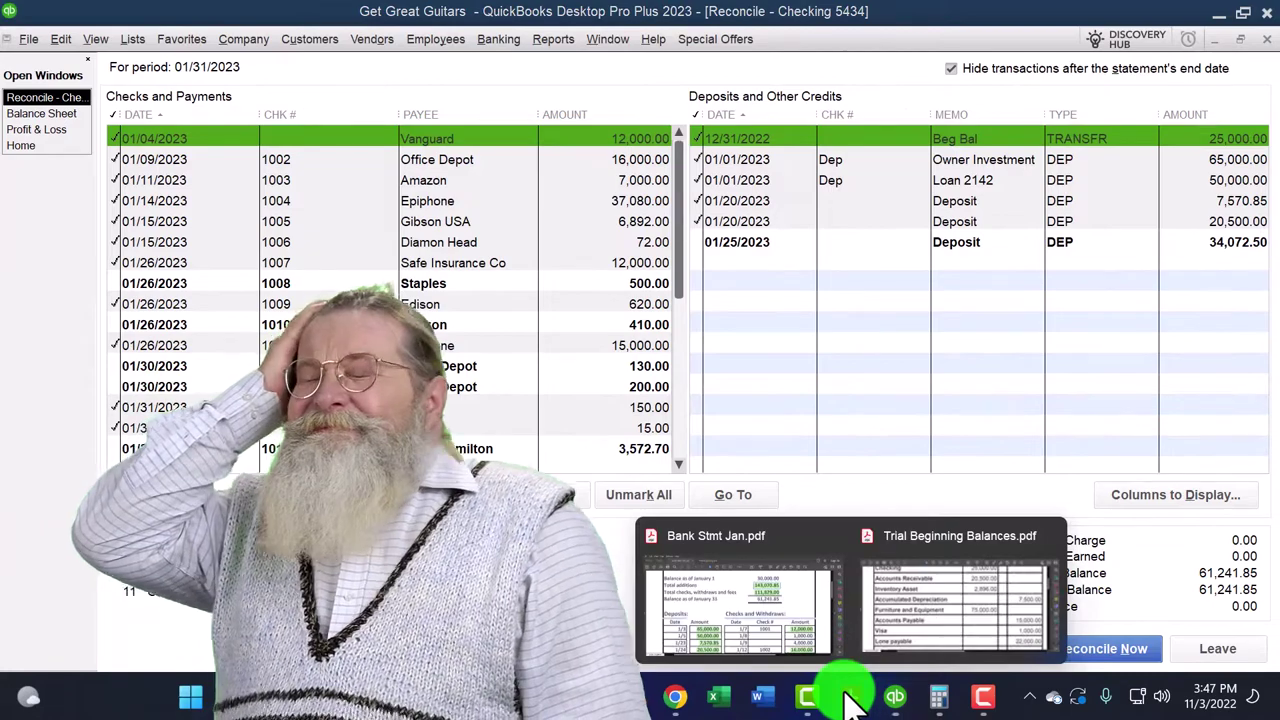
left_click(767, 597)
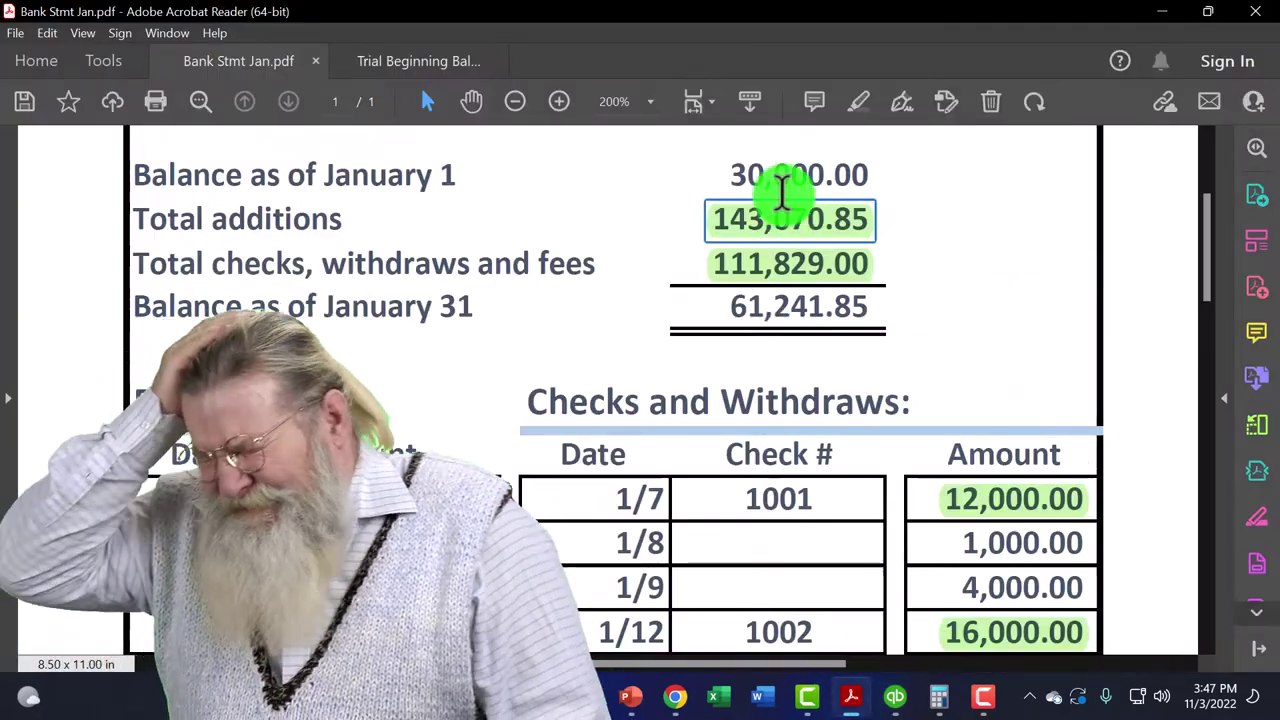
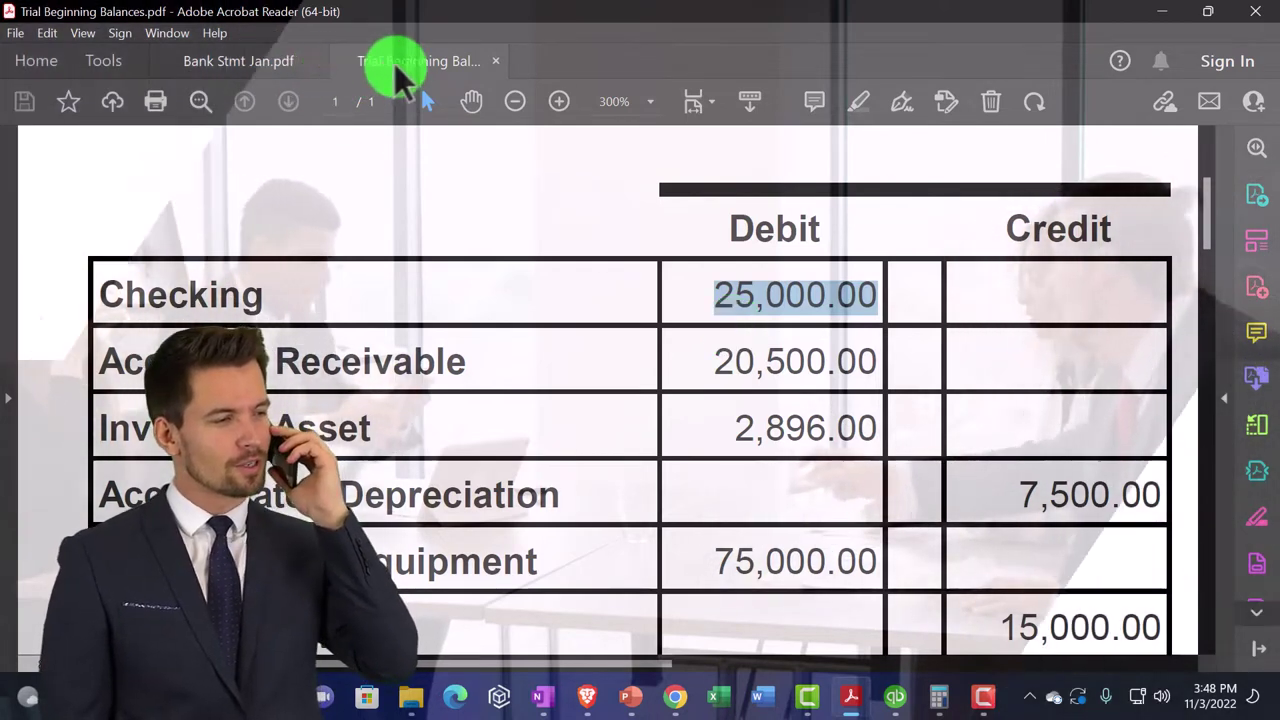
left_click(285, 70)
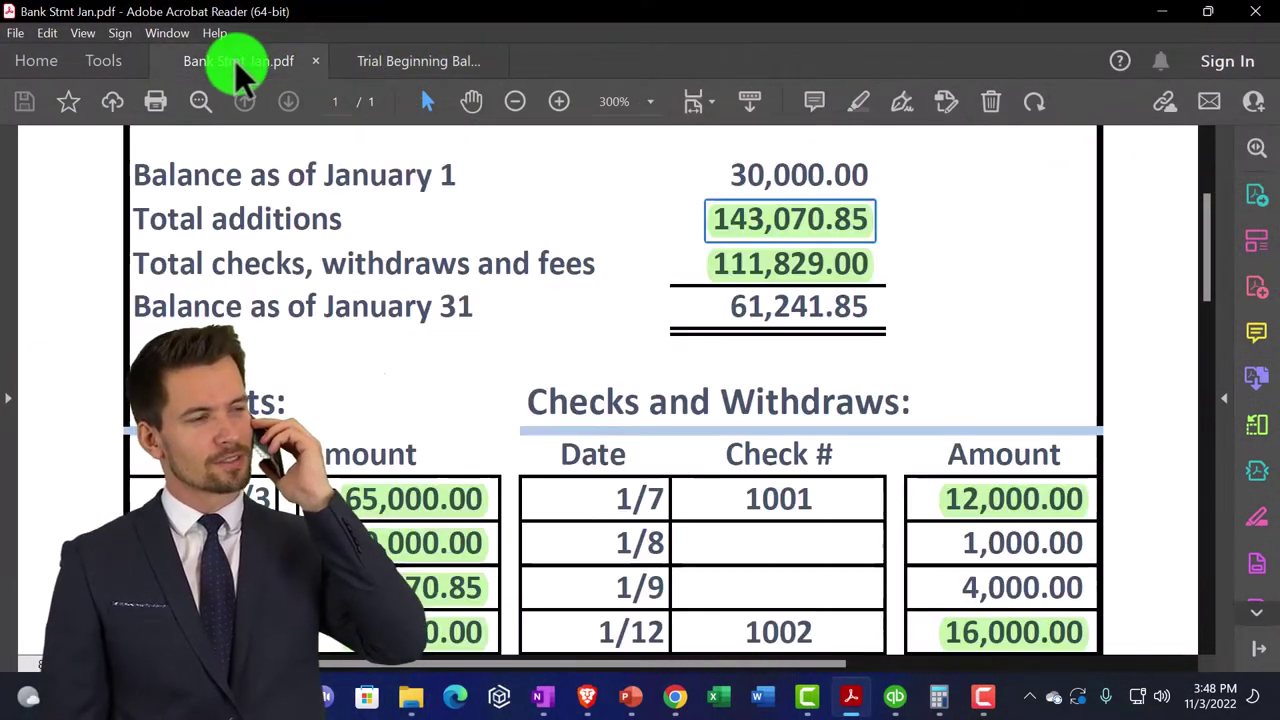
scroll(880, 440, "down", 1)
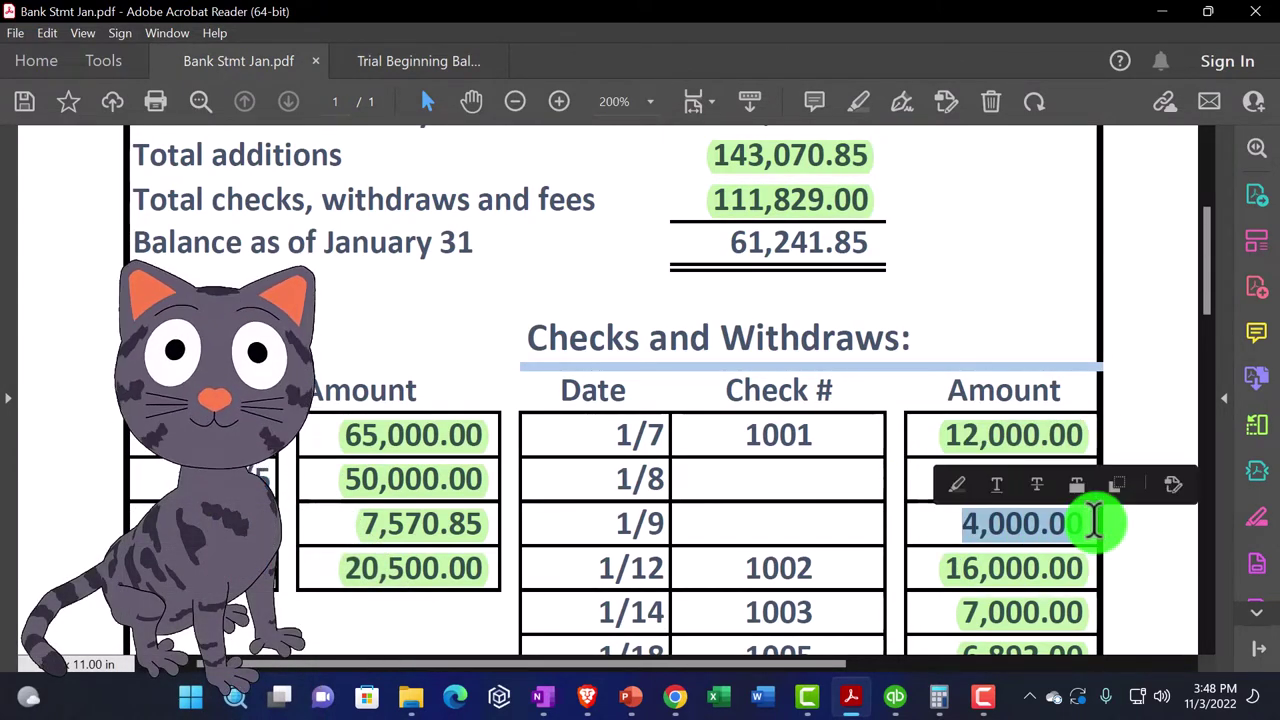
left_click(1114, 571)
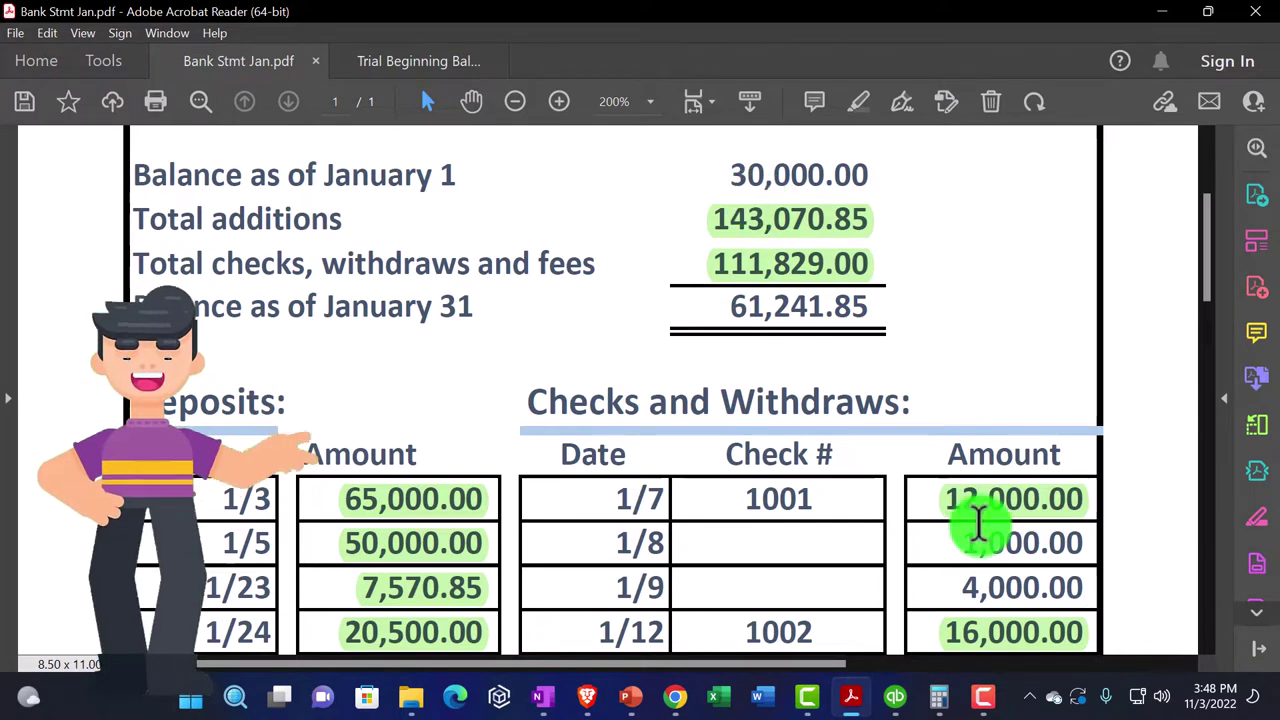
scroll(980, 520, "down", 1)
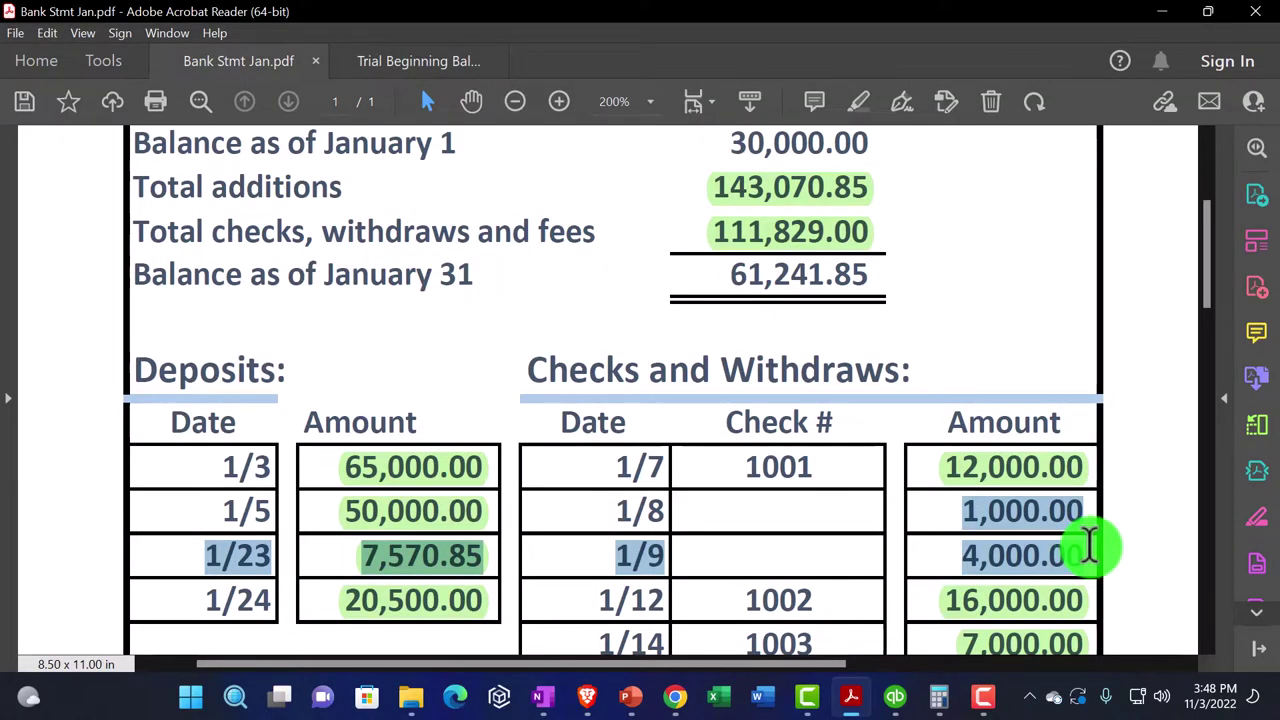
Step: Compare the payments listed in the QuickBooks reconciliation with the January 1 balance and the 1/8 and 1/9 withdrawals on Bank Stmt Jan.pdf
left_click(895, 697)
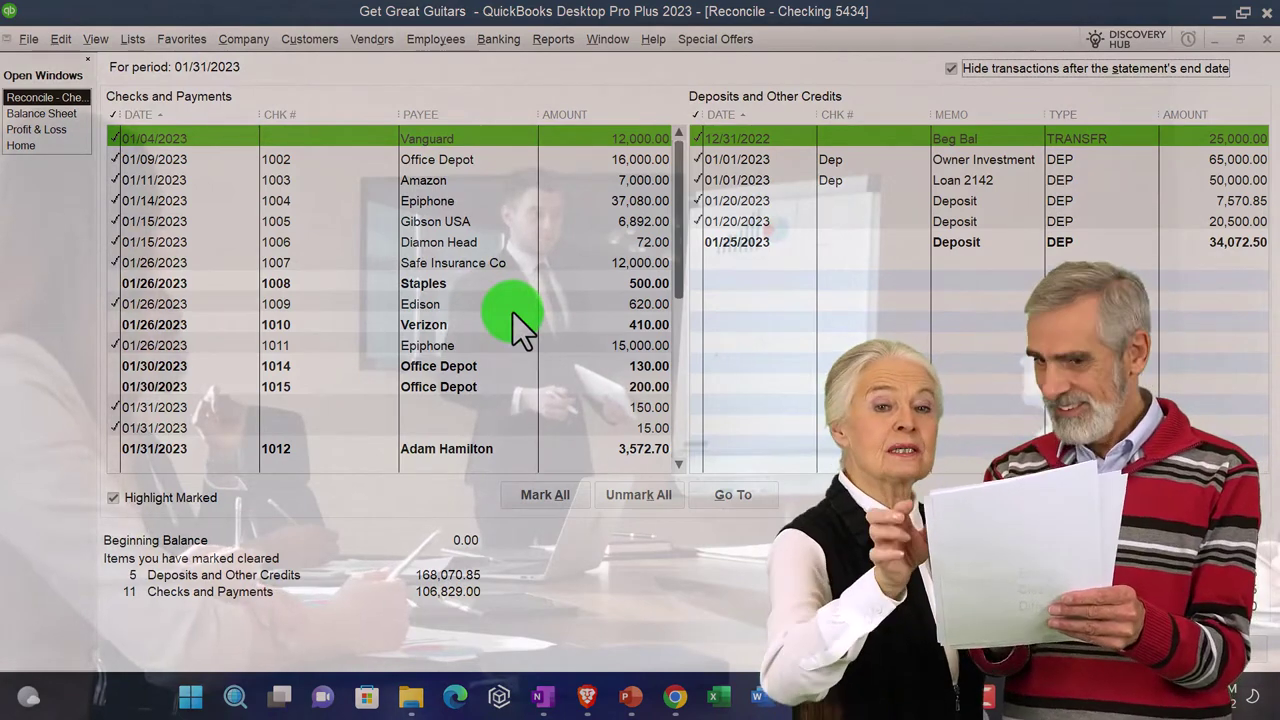
mouse_move(849, 692)
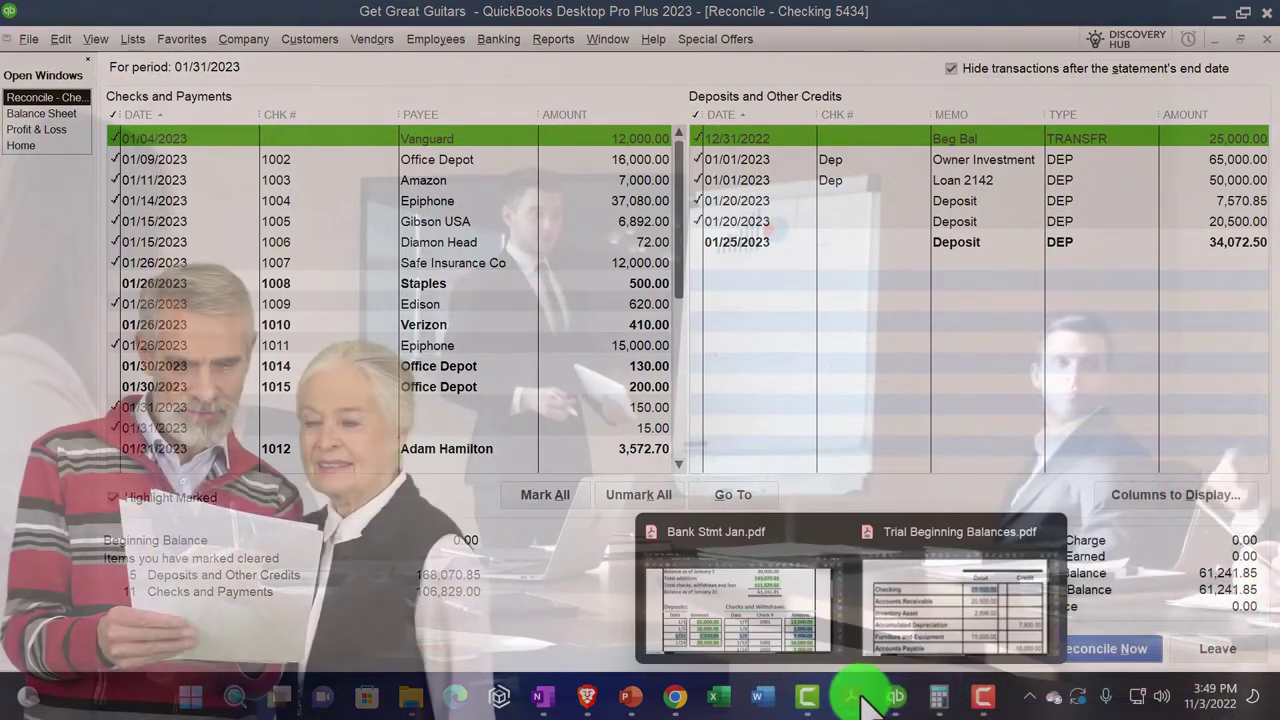
left_click(804, 620)
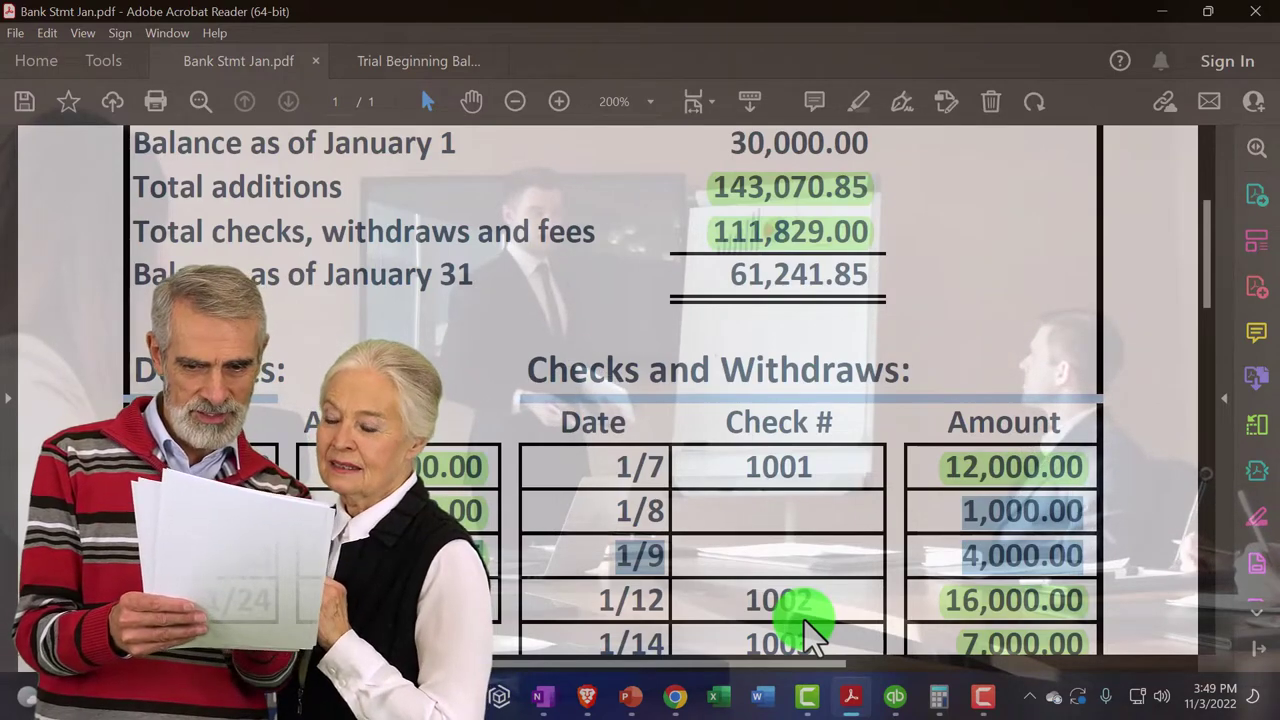
scroll(797, 560, "down", 3)
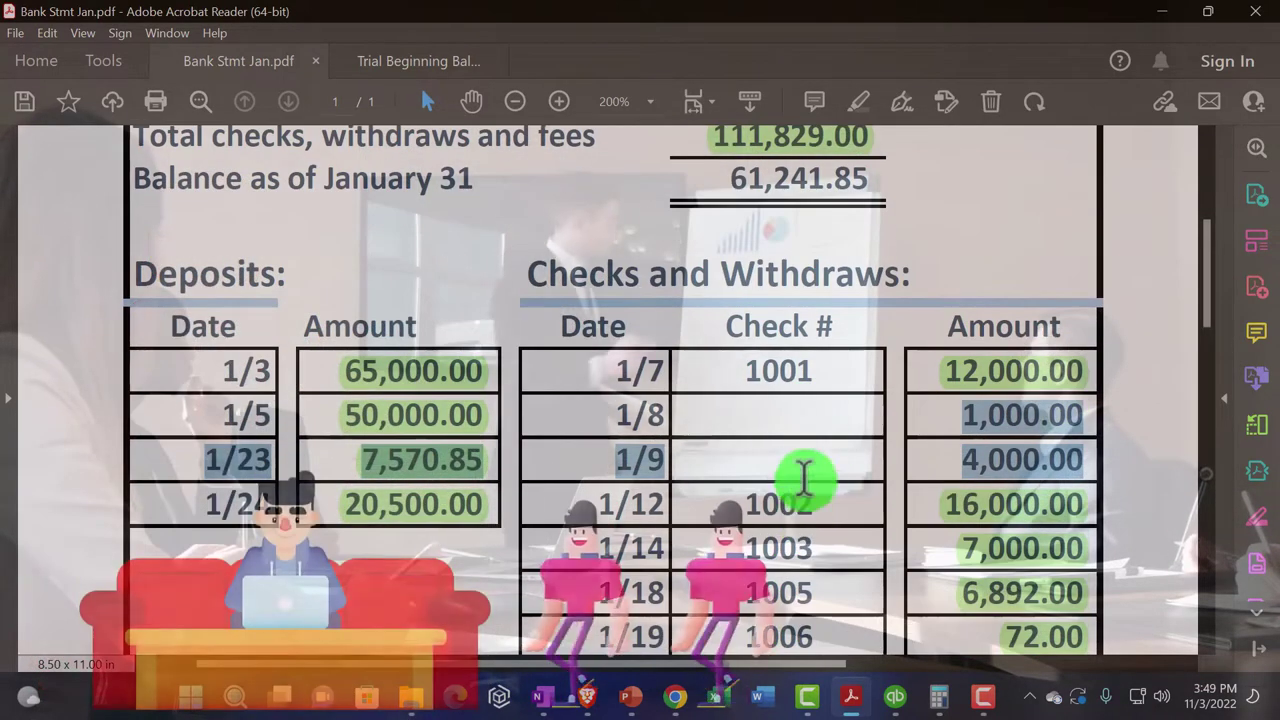
left_click(938, 426)
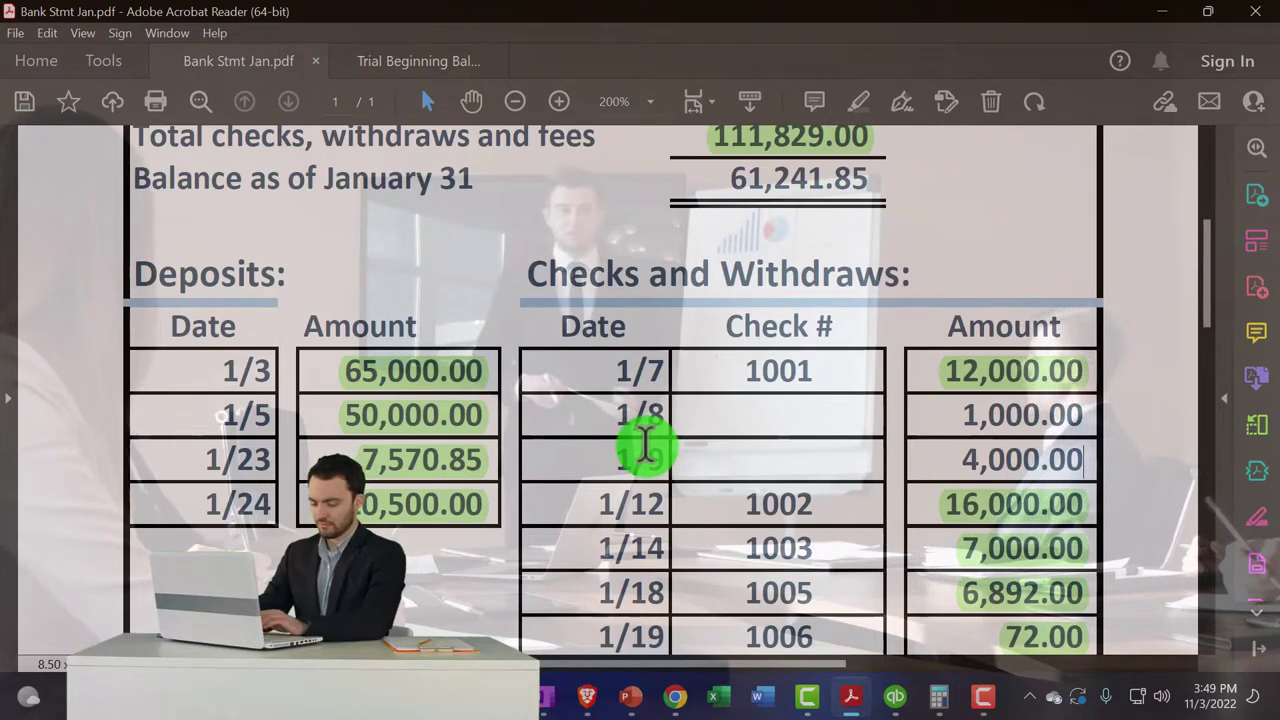
scroll(645, 445, "up", 4)
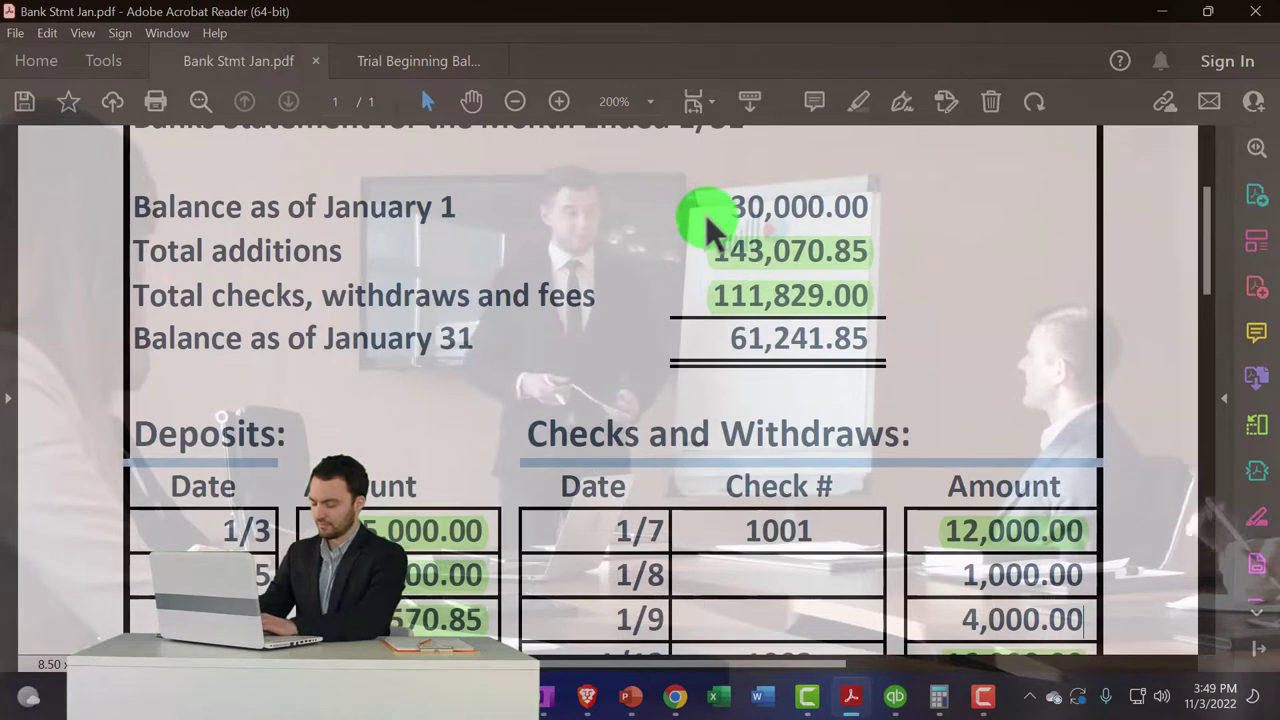
scroll(781, 490, "down", 2)
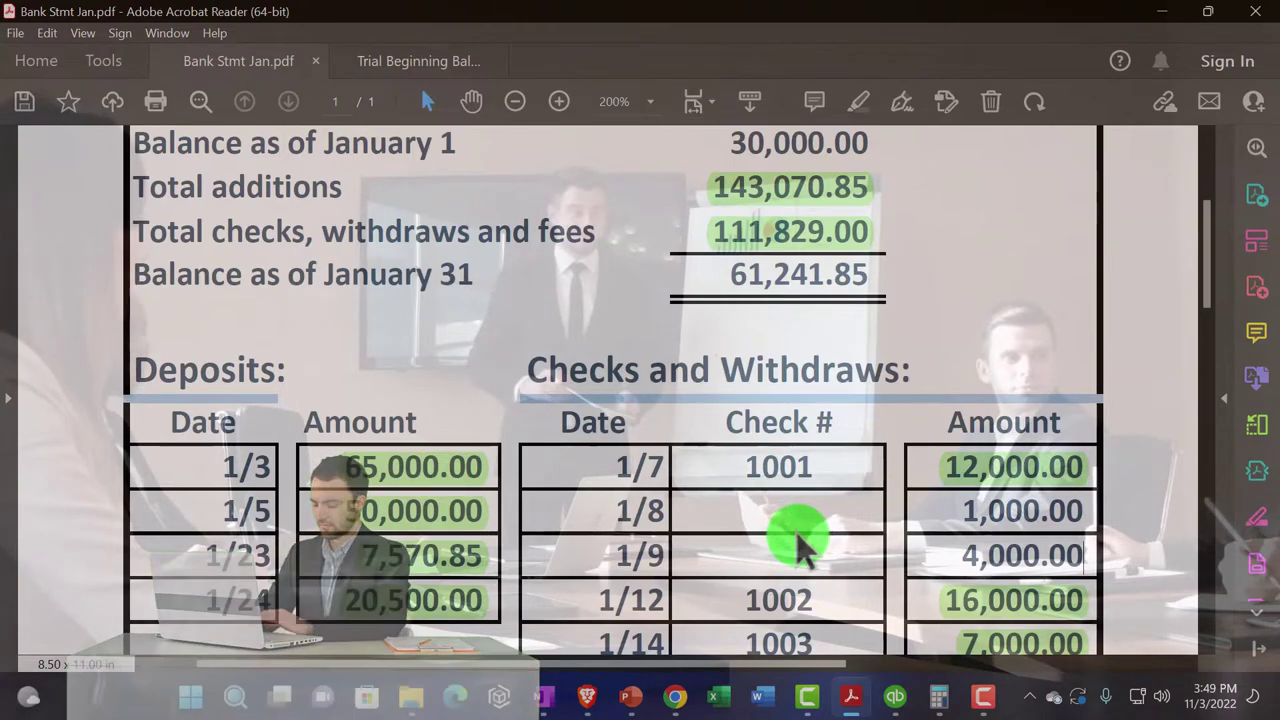
Step: Switch to QuickBooks, open the Checking account register, and review its earliest cleared entries before returning to the blank entry line
left_click(897, 697)
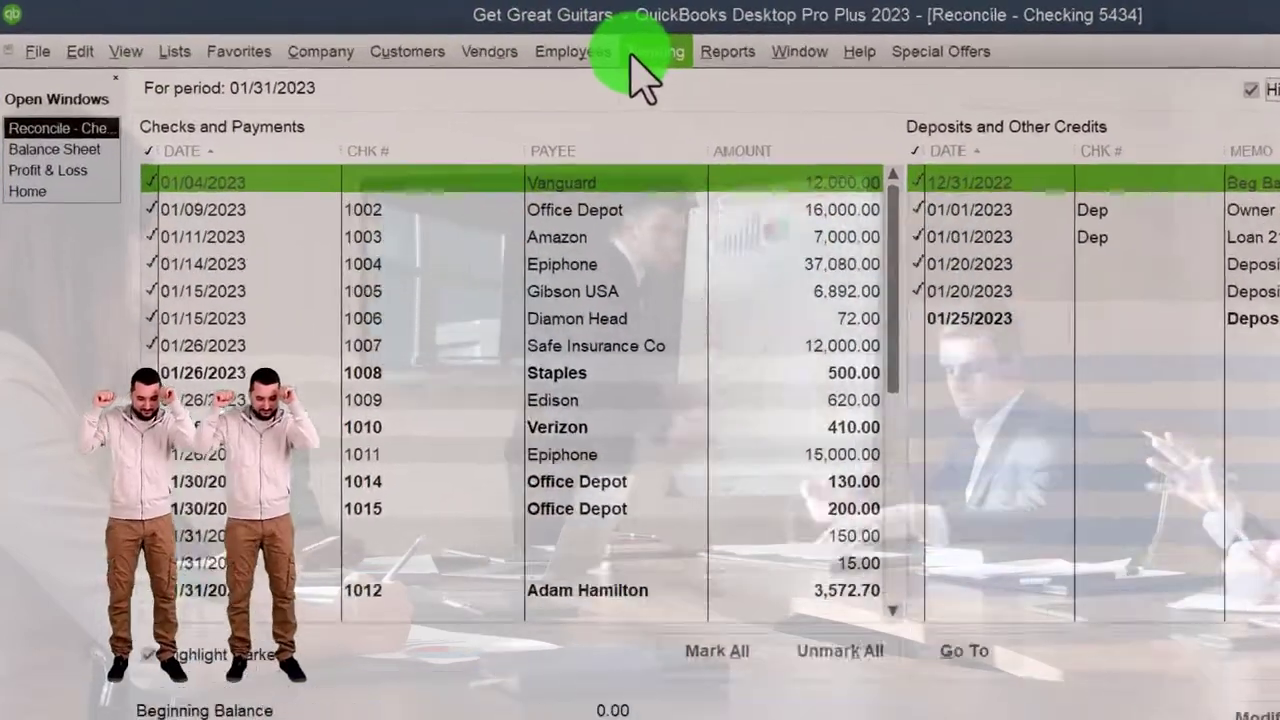
left_click(486, 39)
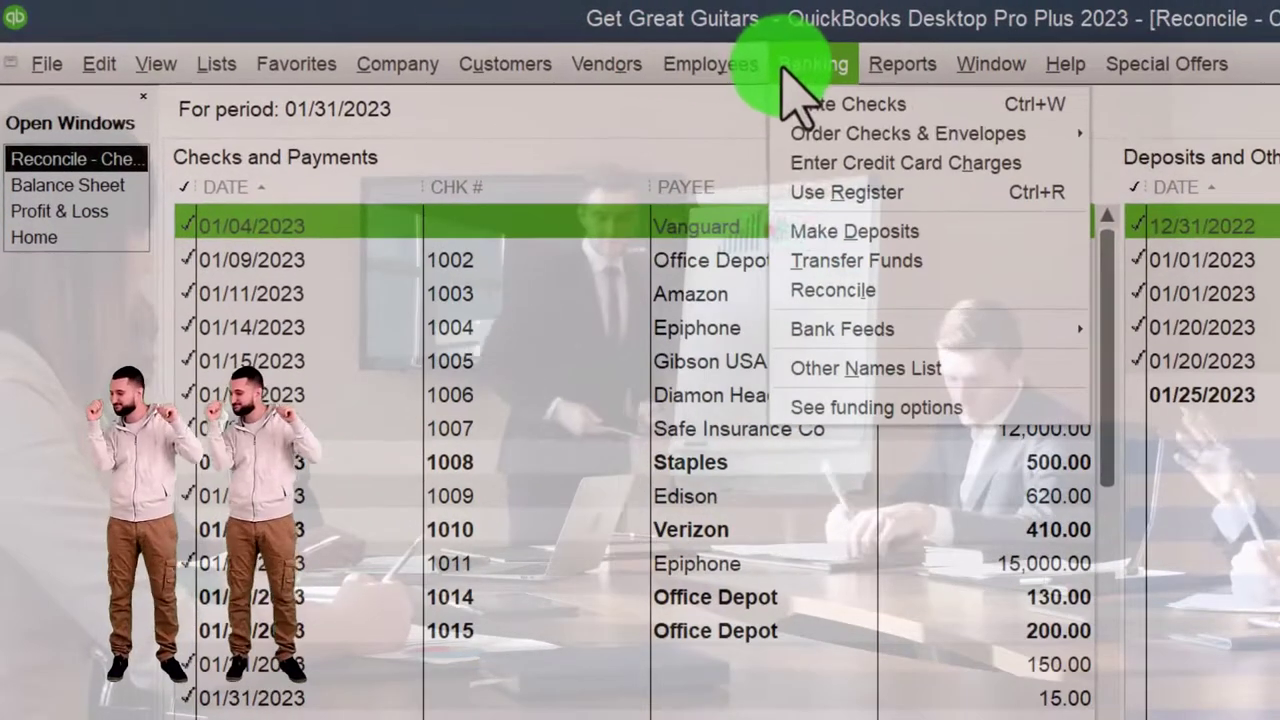
left_click(900, 195)
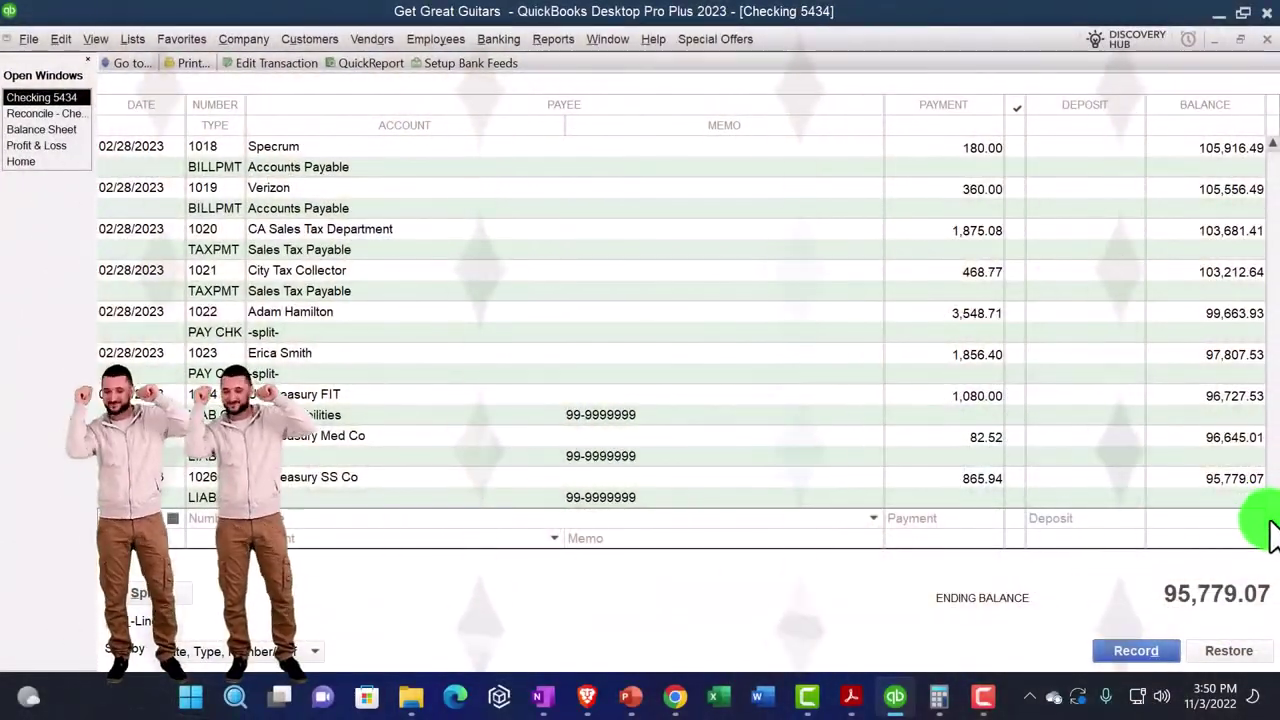
left_click_drag(1272, 523, 1240, 165)
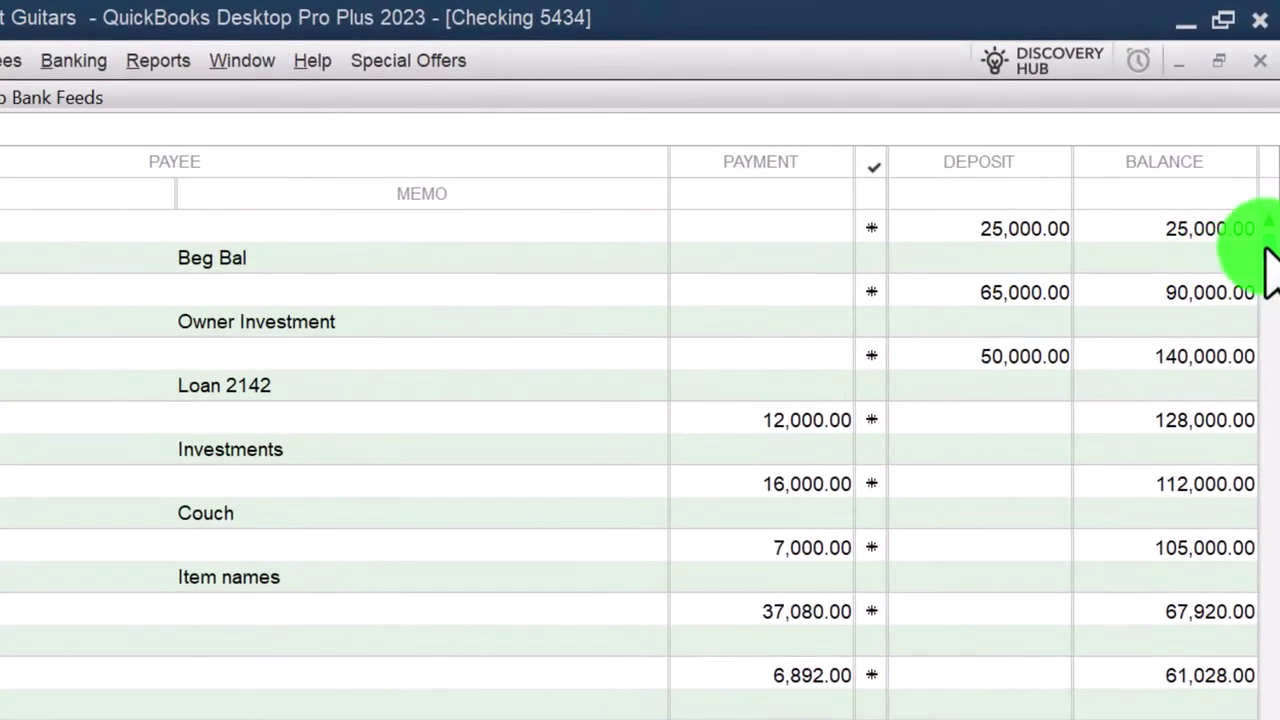
left_click_drag(1268, 262, 1268, 615)
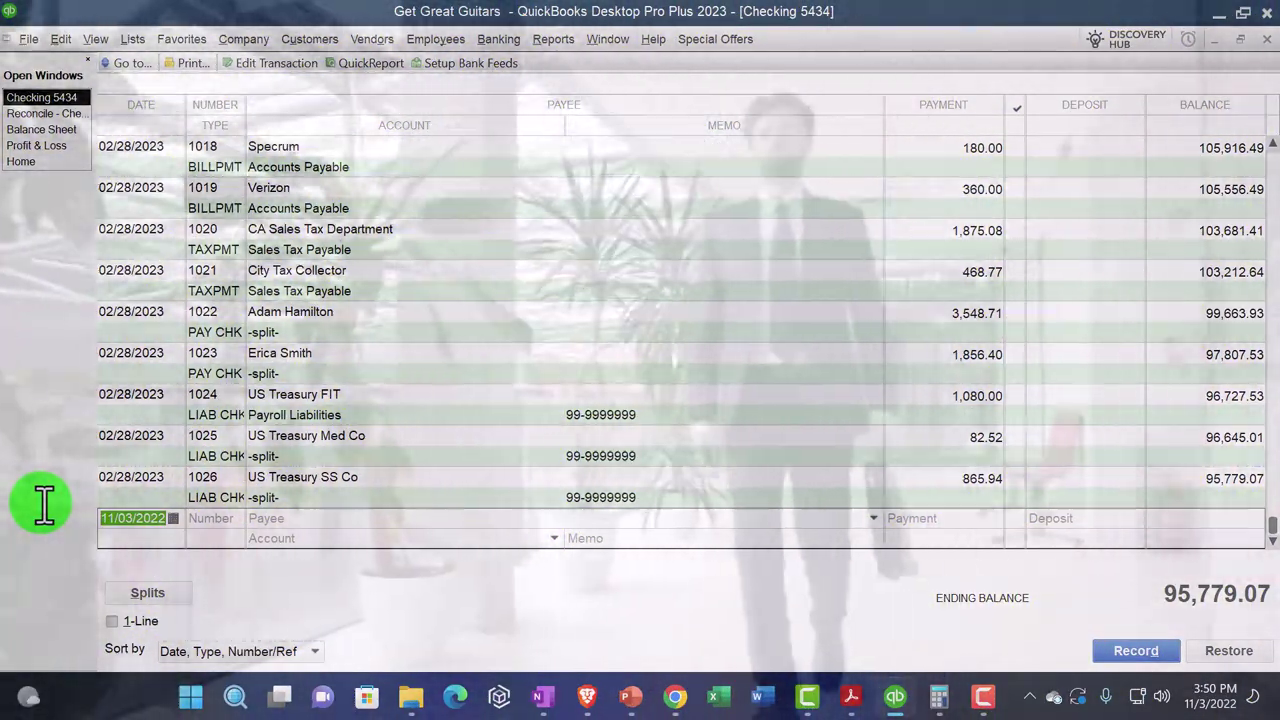
Step: Start a new check entry in the Checking register dated 12/25/2021, without a check number, for the payee Epiphone
type("12/25/2021")
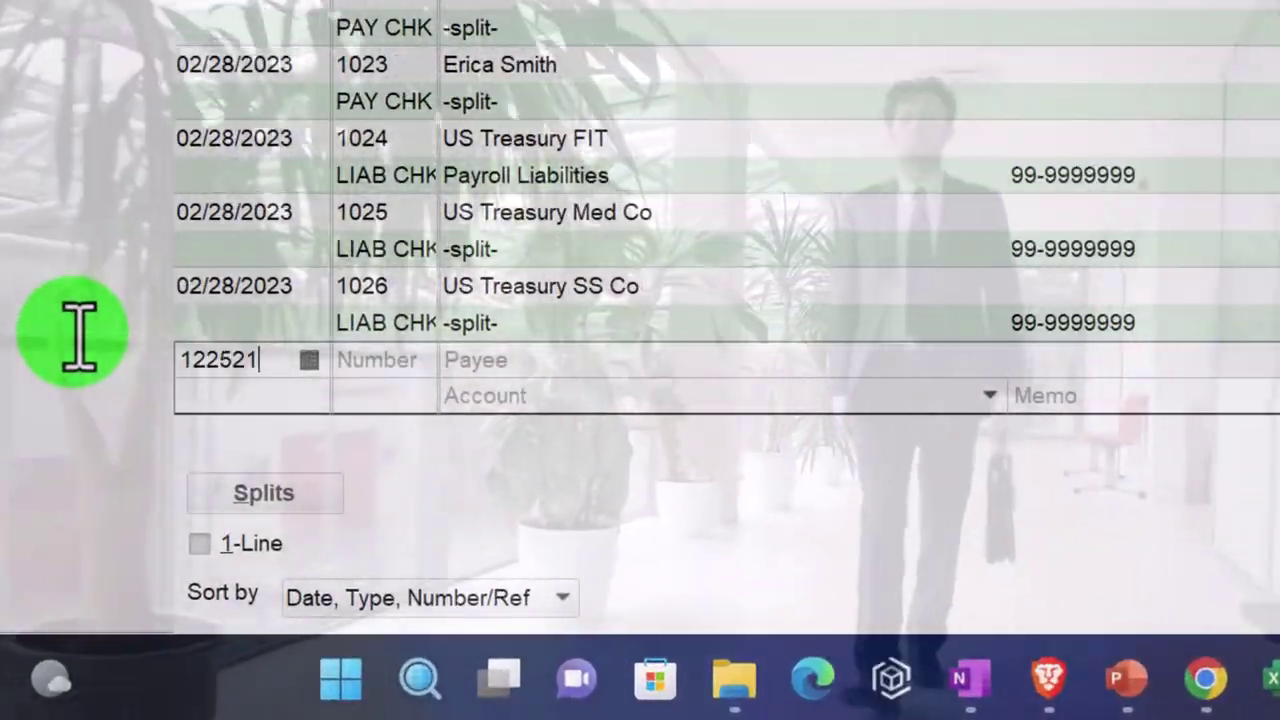
key("Tab")
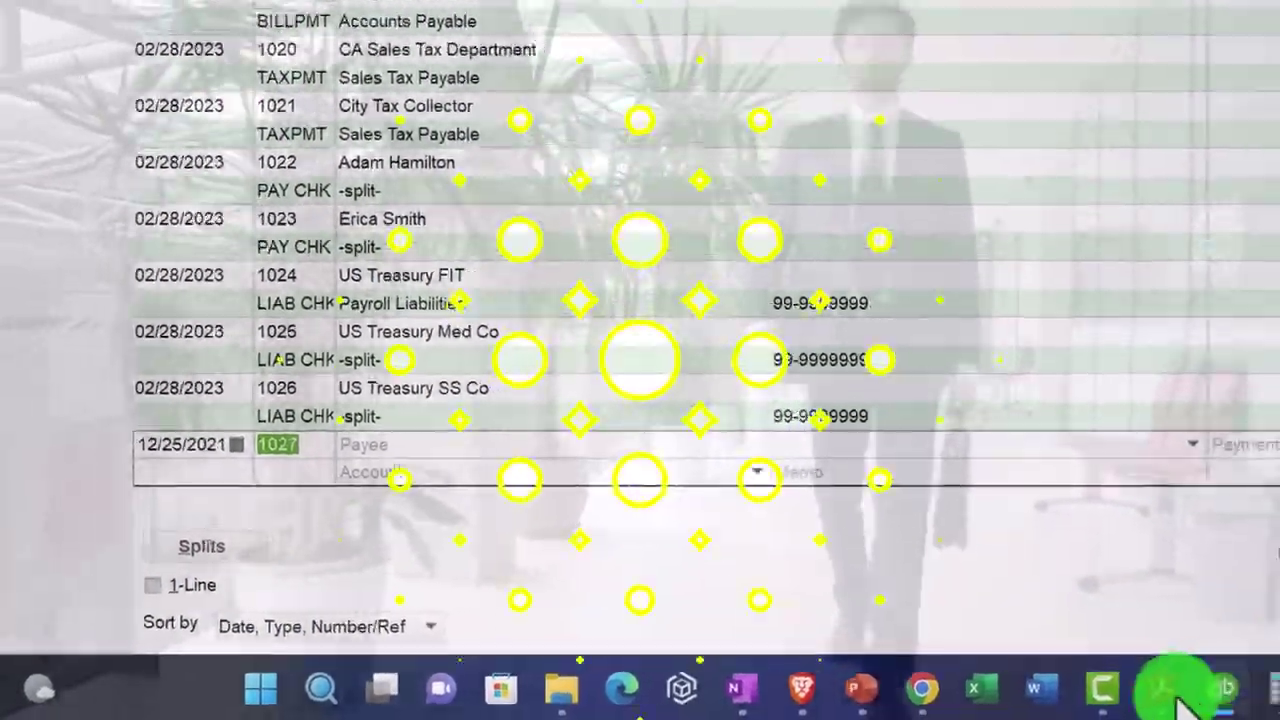
mouse_move(1279, 701)
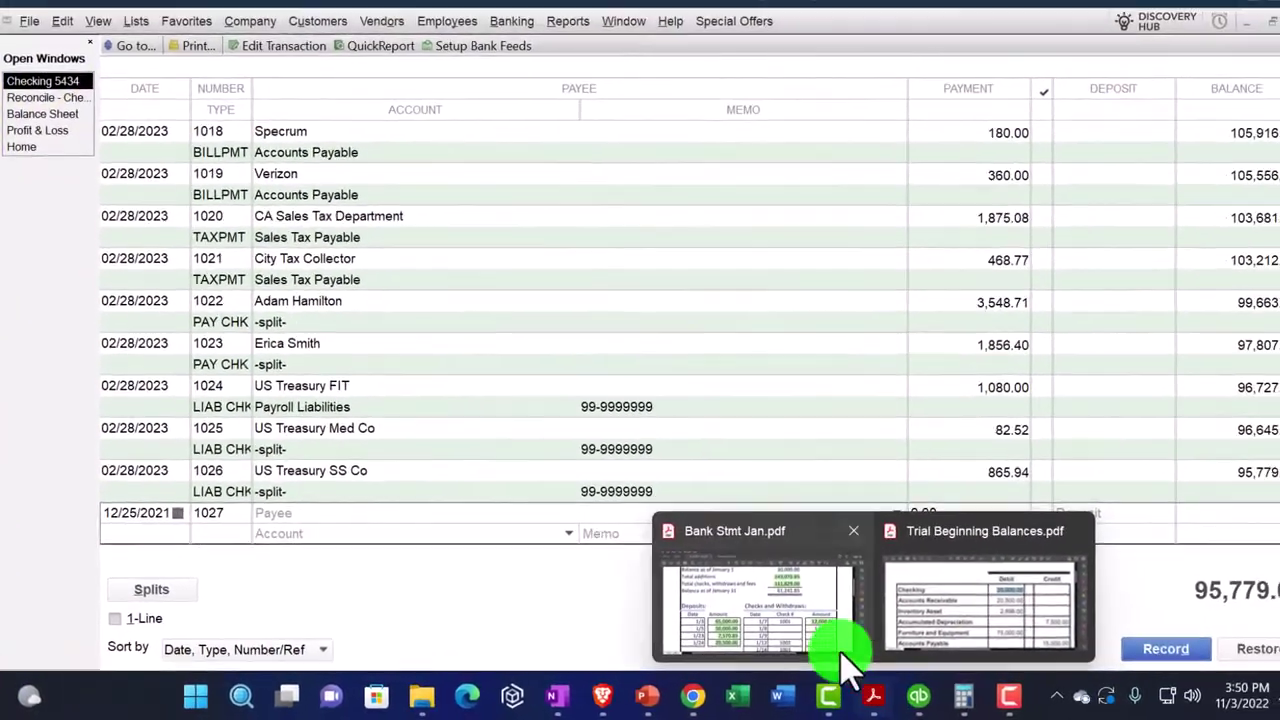
left_click(850, 585)
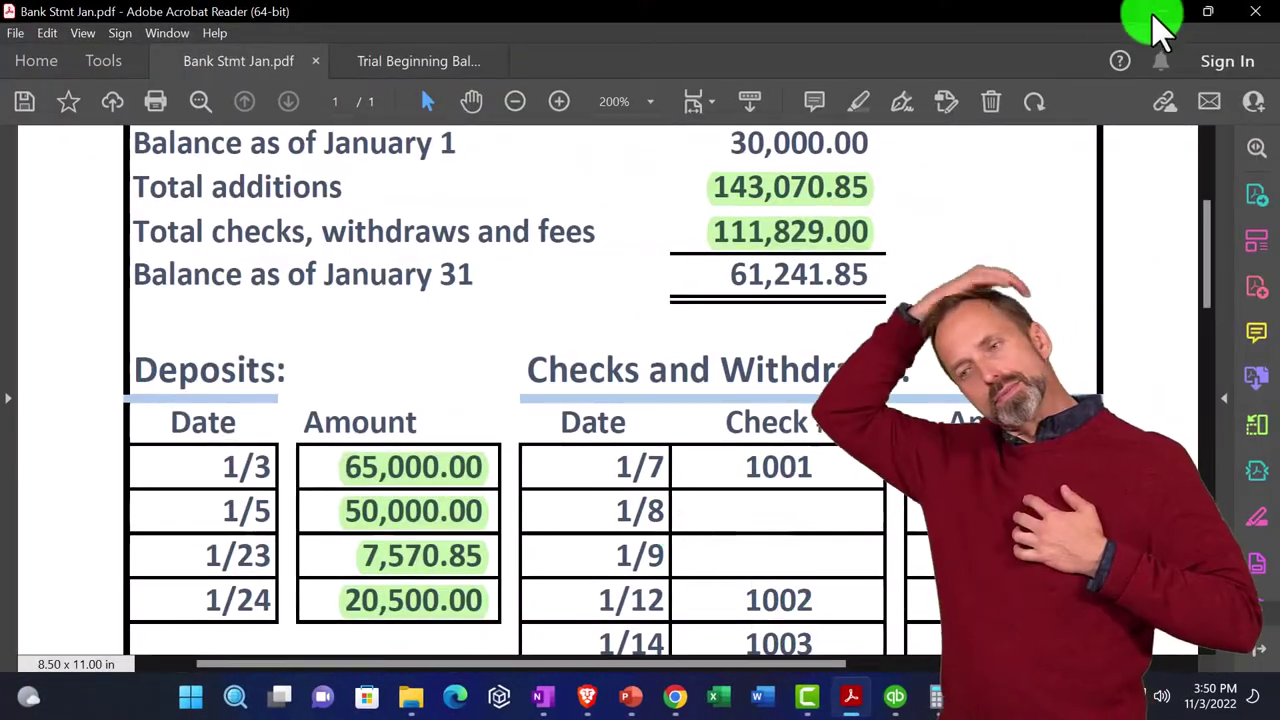
left_click(1158, 12)
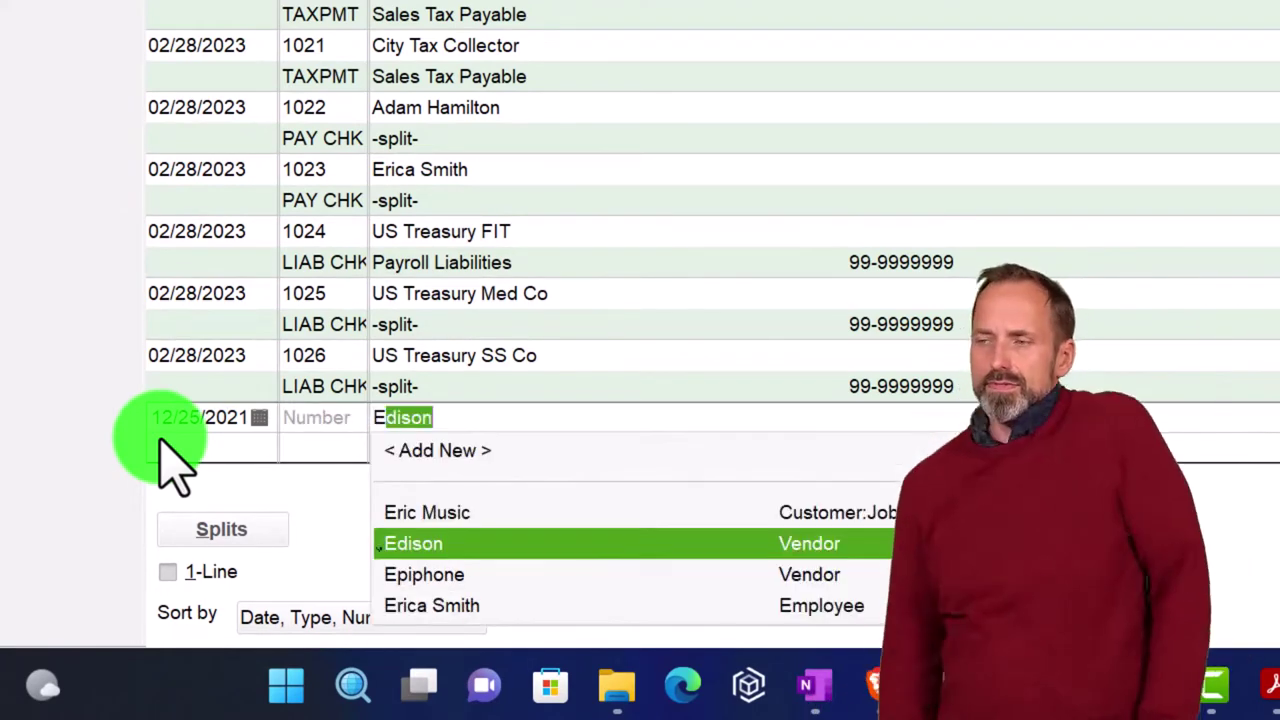
type("piphone")
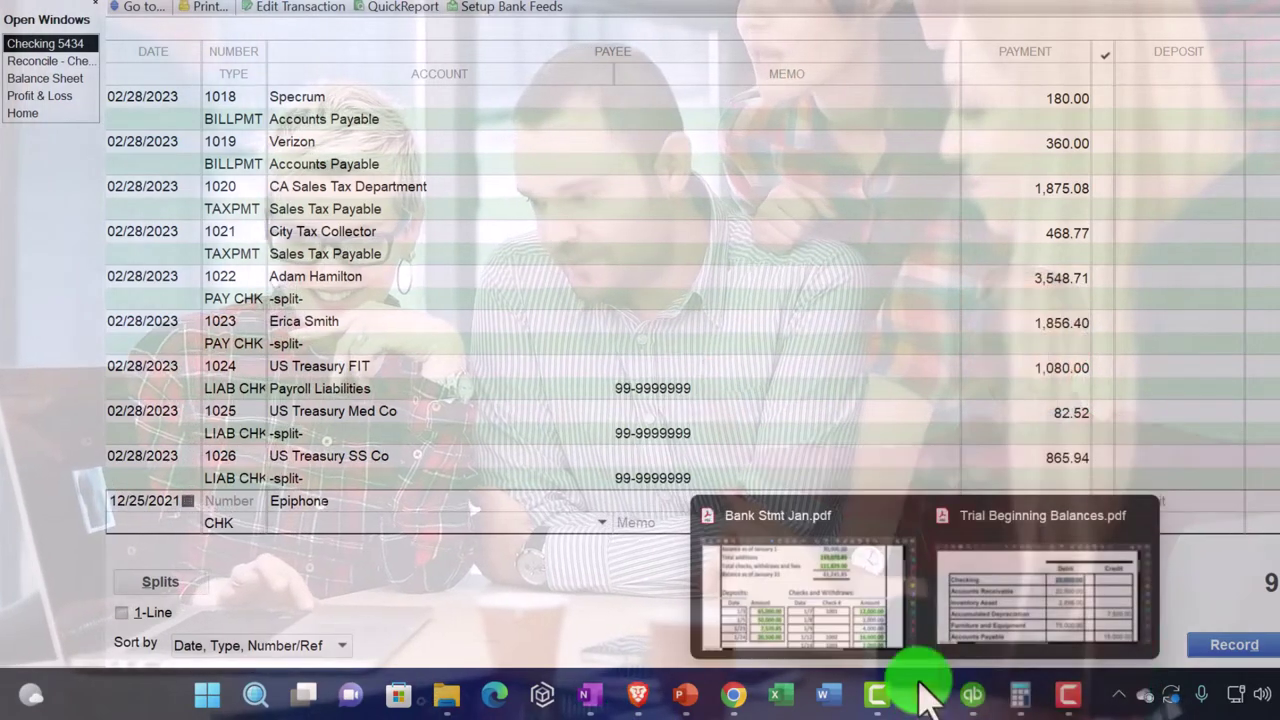
Step: Consult the bank statement's 1/9 withdrawal, set the Epiphone check's payment to 4,000.00 and assign it to Opening Balance Equity
left_click(857, 586)
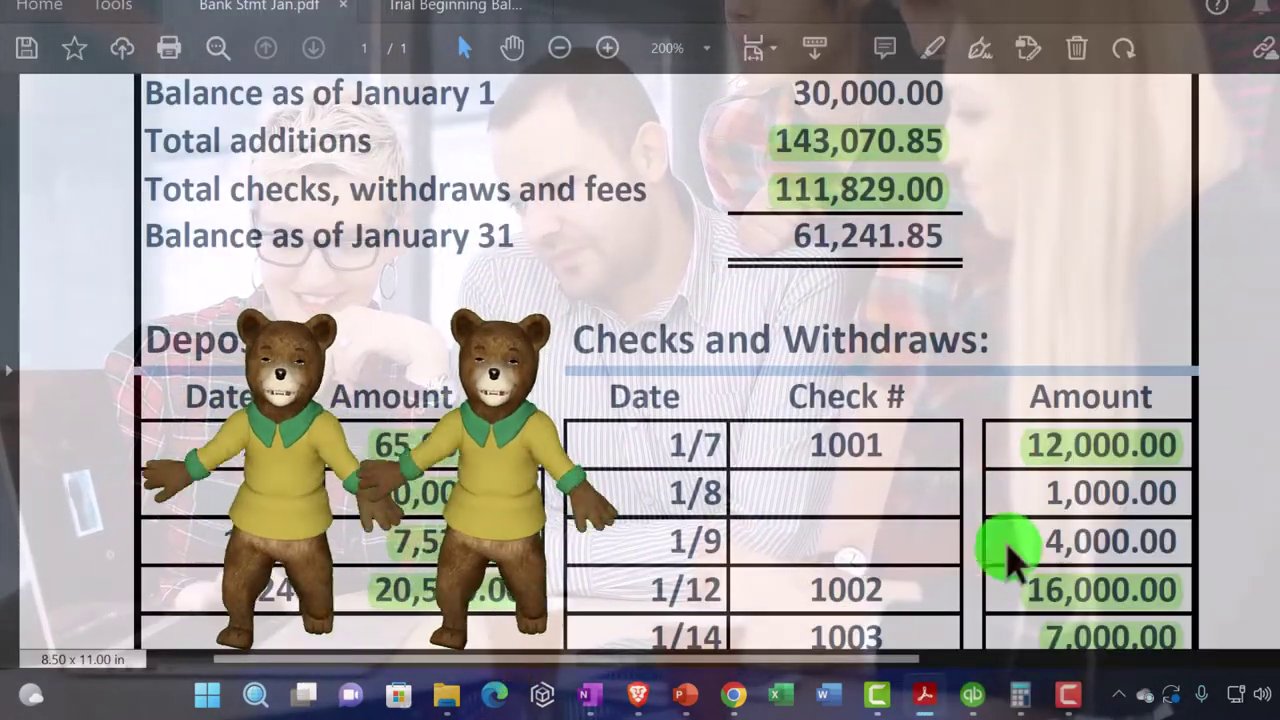
key("alt+Tab")
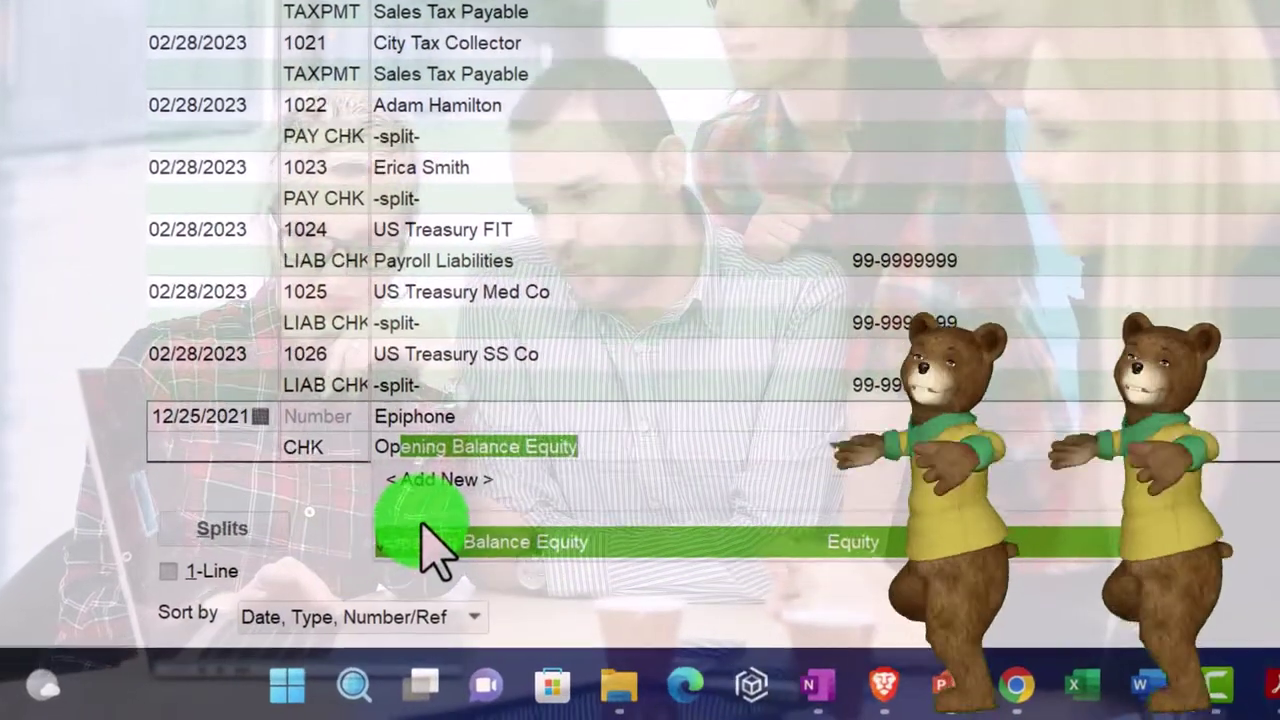
left_click(311, 593)
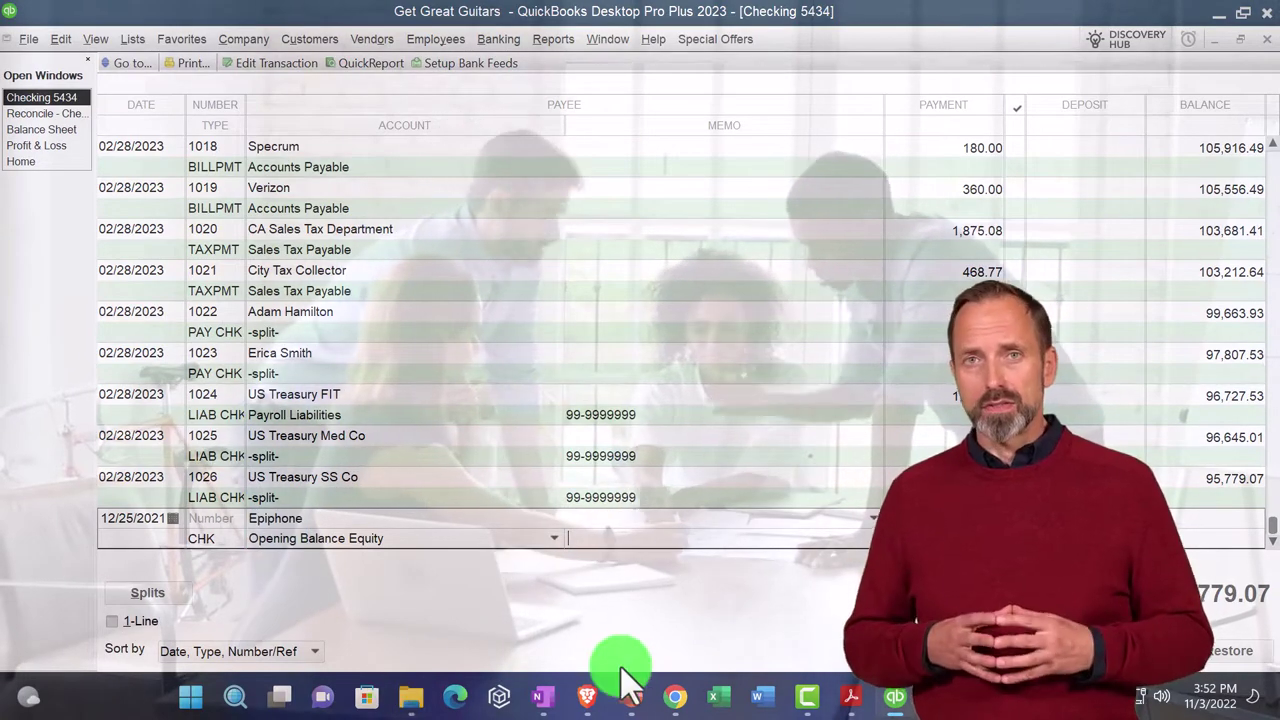
Step: Add the memo "Outstanding check for prior accounting system" to the Epiphone check and record it
type("Ou")
type("ts")
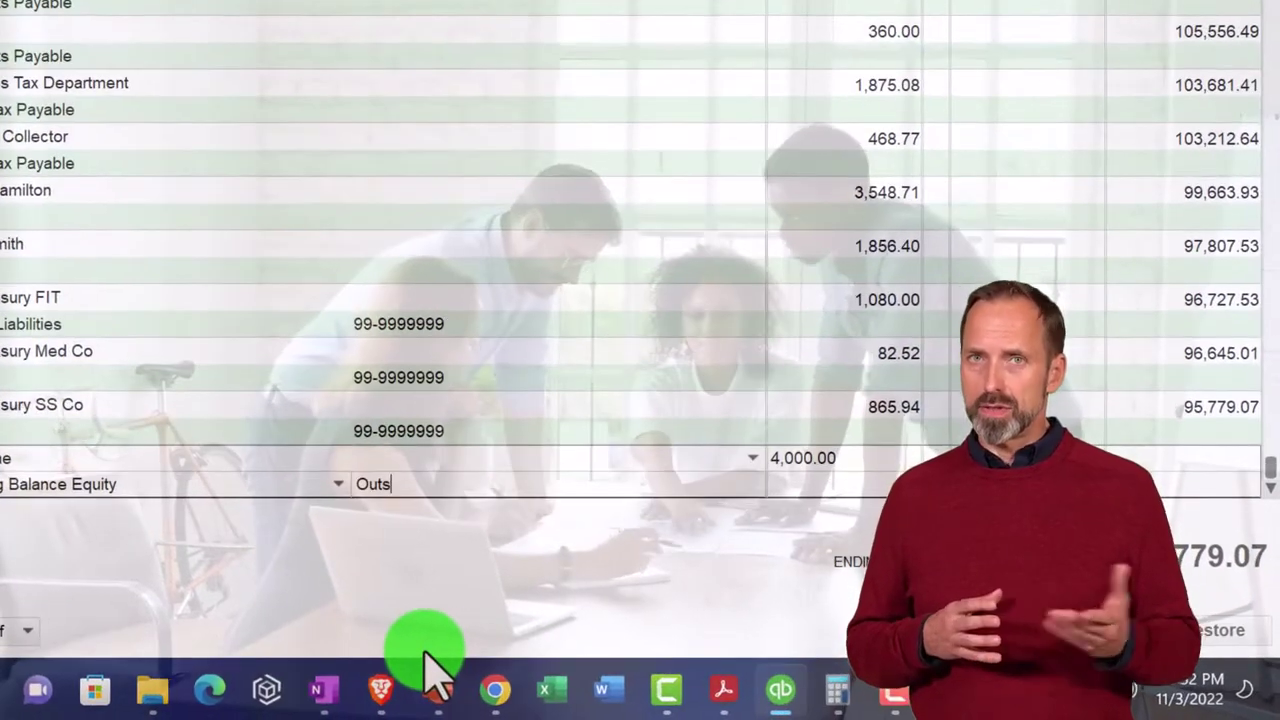
type("tanding check for pi")
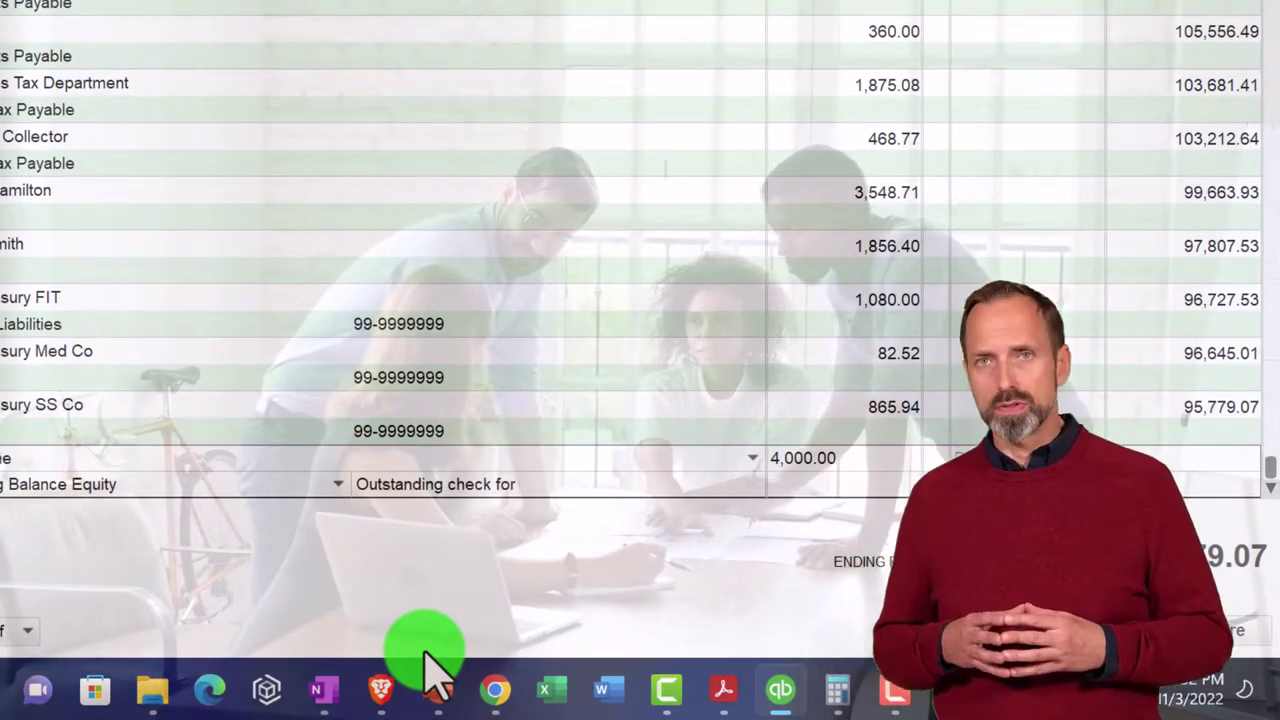
type("rior accounting system")
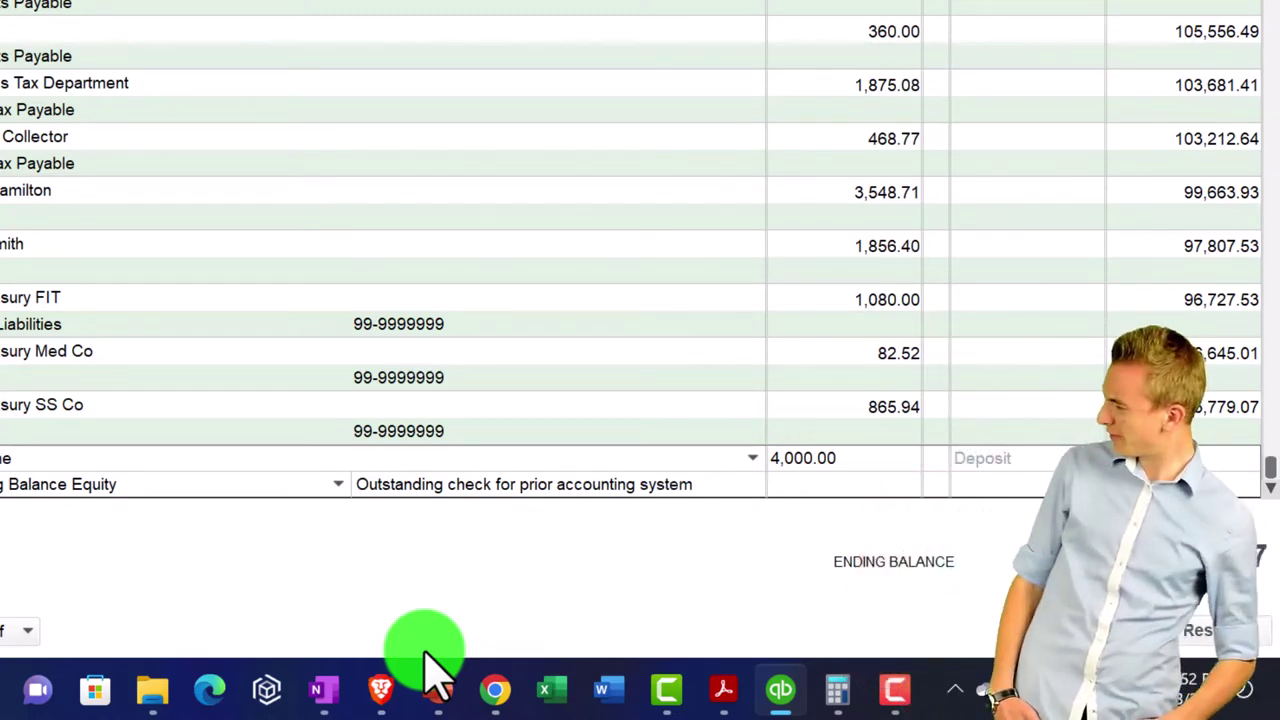
key("Return")
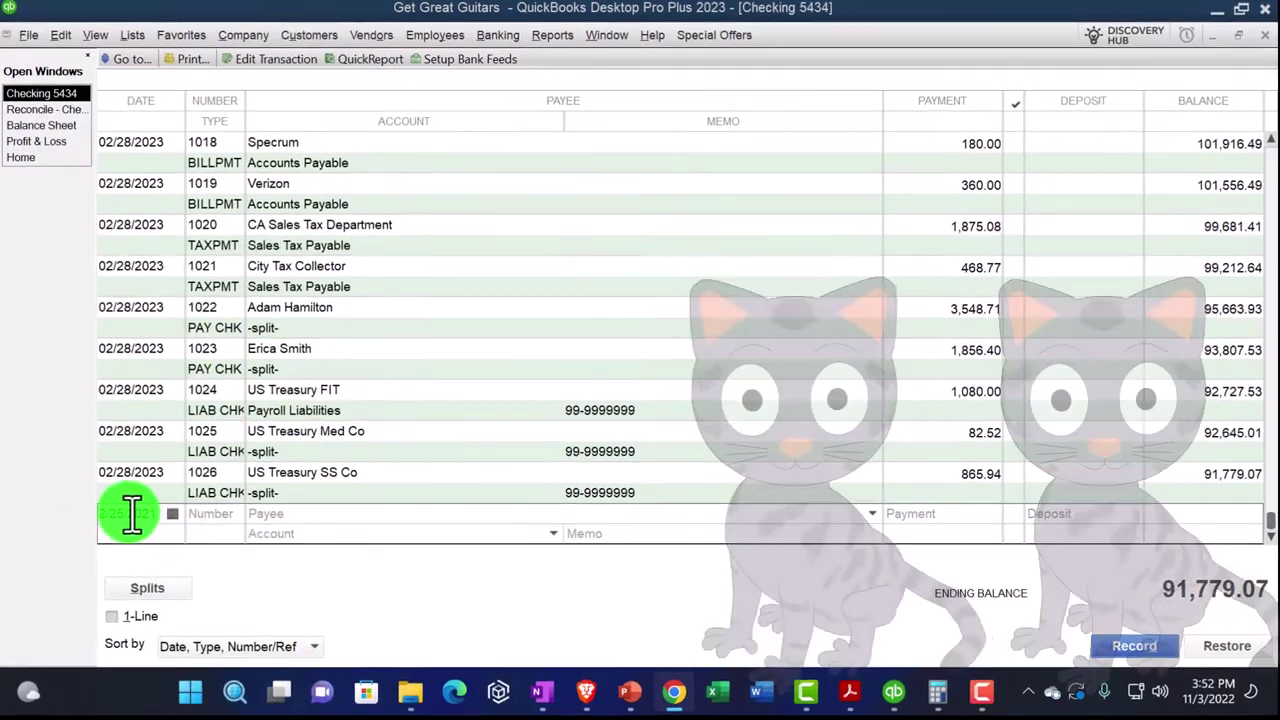
Step: Start a new check entry in the register dated 12/26/2021, without a check number, for the payee Gibson USA
type("12/26/2021")
key("Tab")
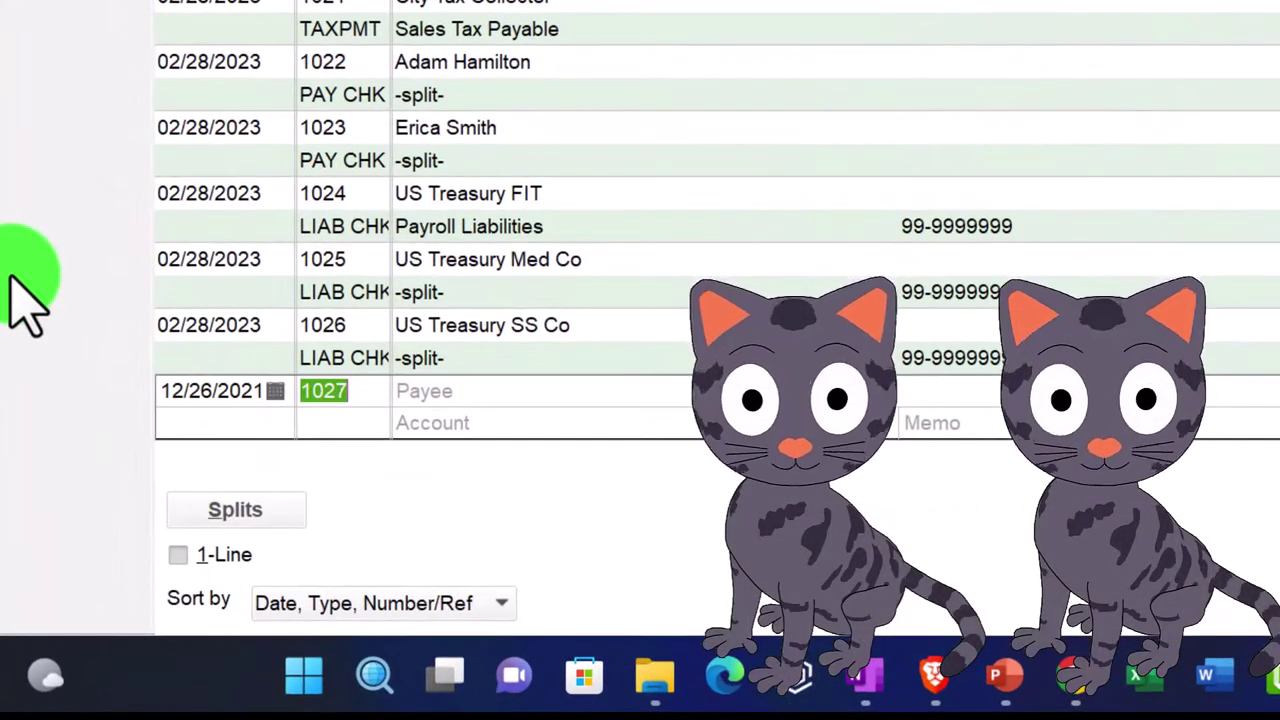
key("Tab")
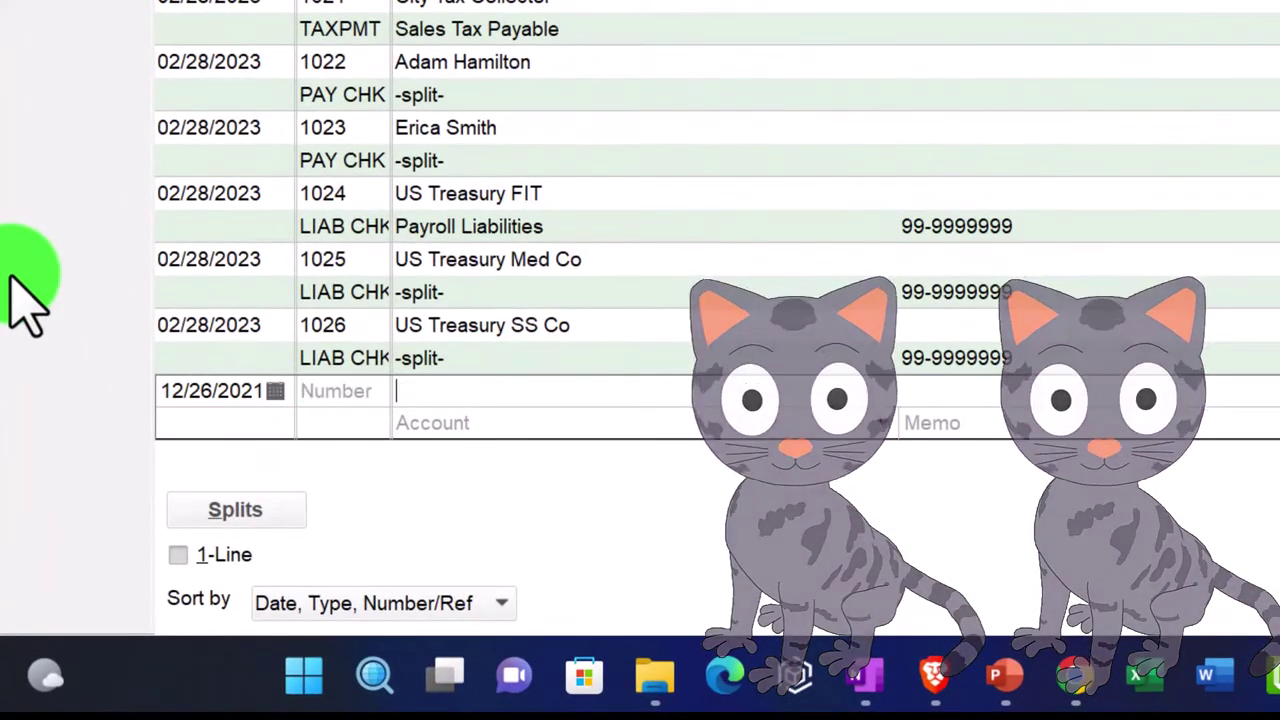
type("Gibson USA")
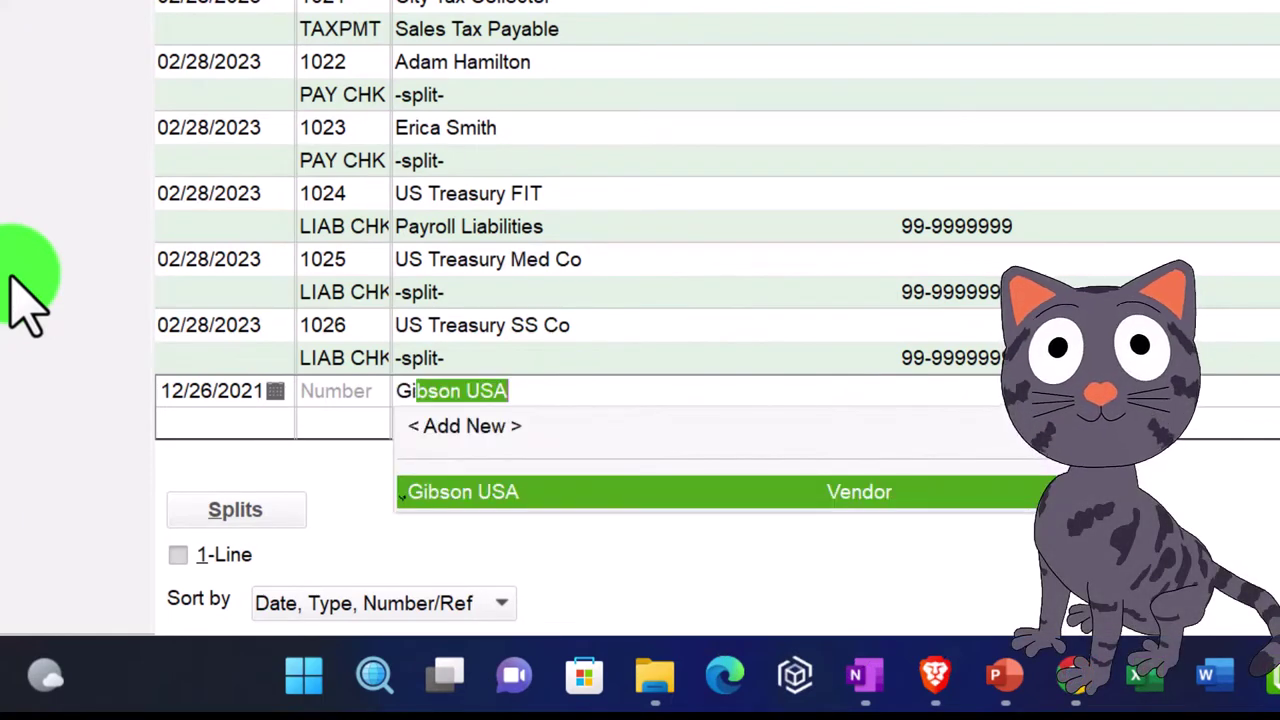
key("Tab")
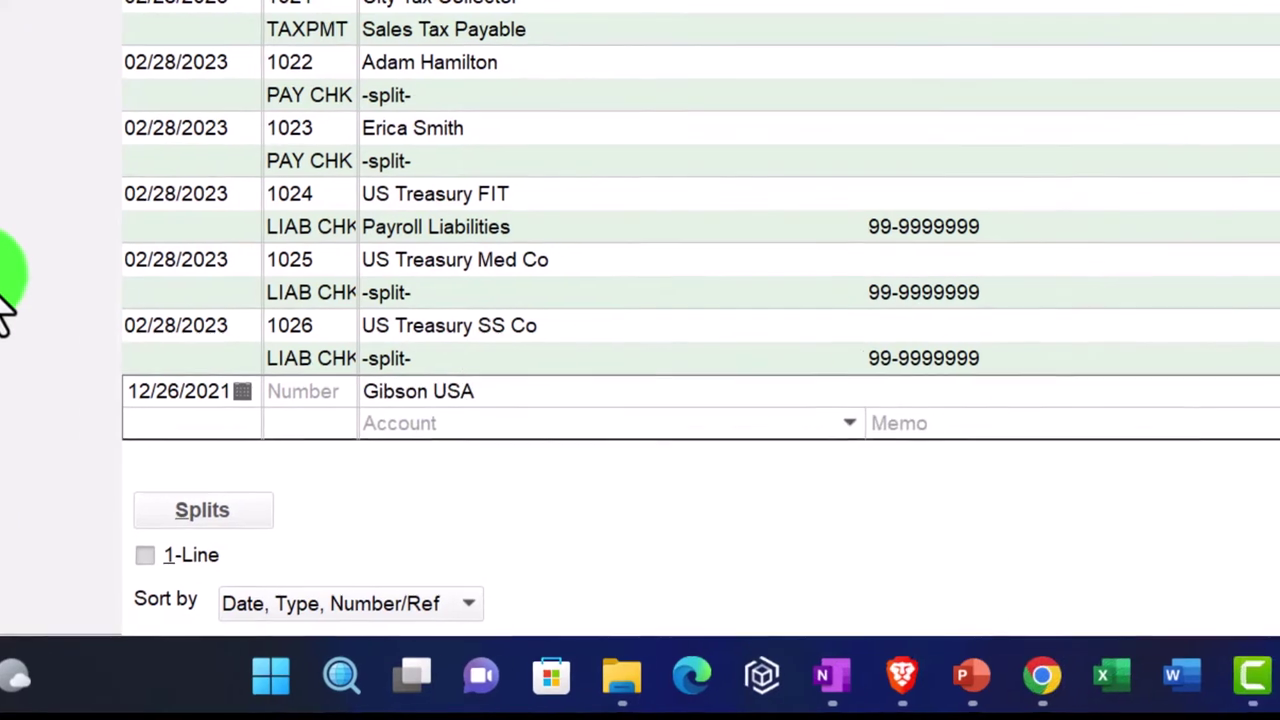
Step: Set the Gibson USA check's payment to 1,000.00, verify it against the bank statement's 1/8 withdrawal, and assign it to Opening Balance Equity
type("1000")
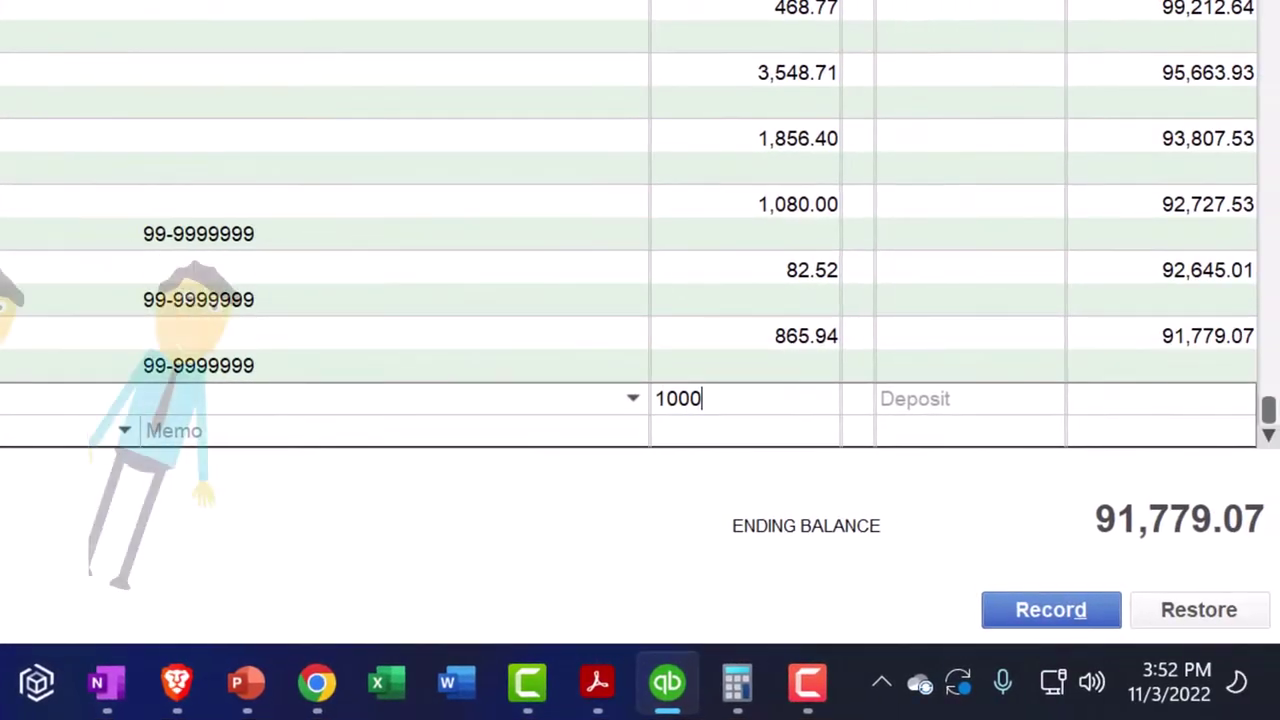
mouse_move(586, 700)
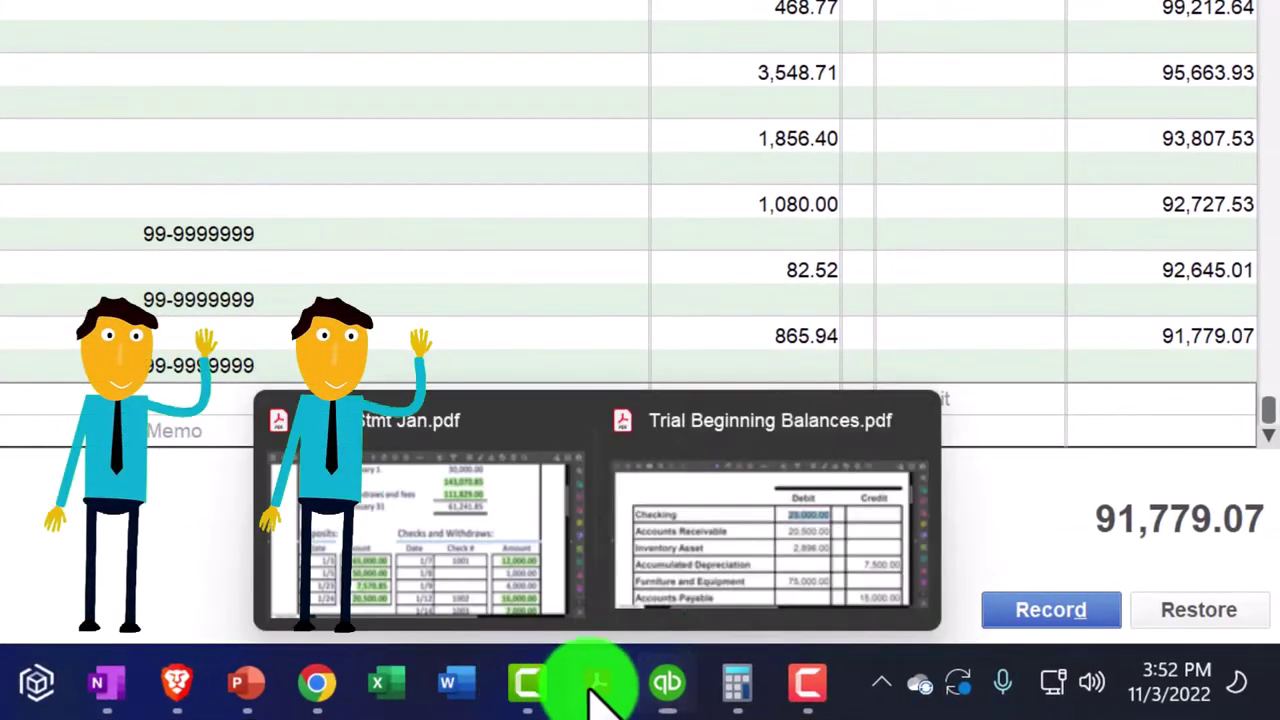
left_click(491, 591)
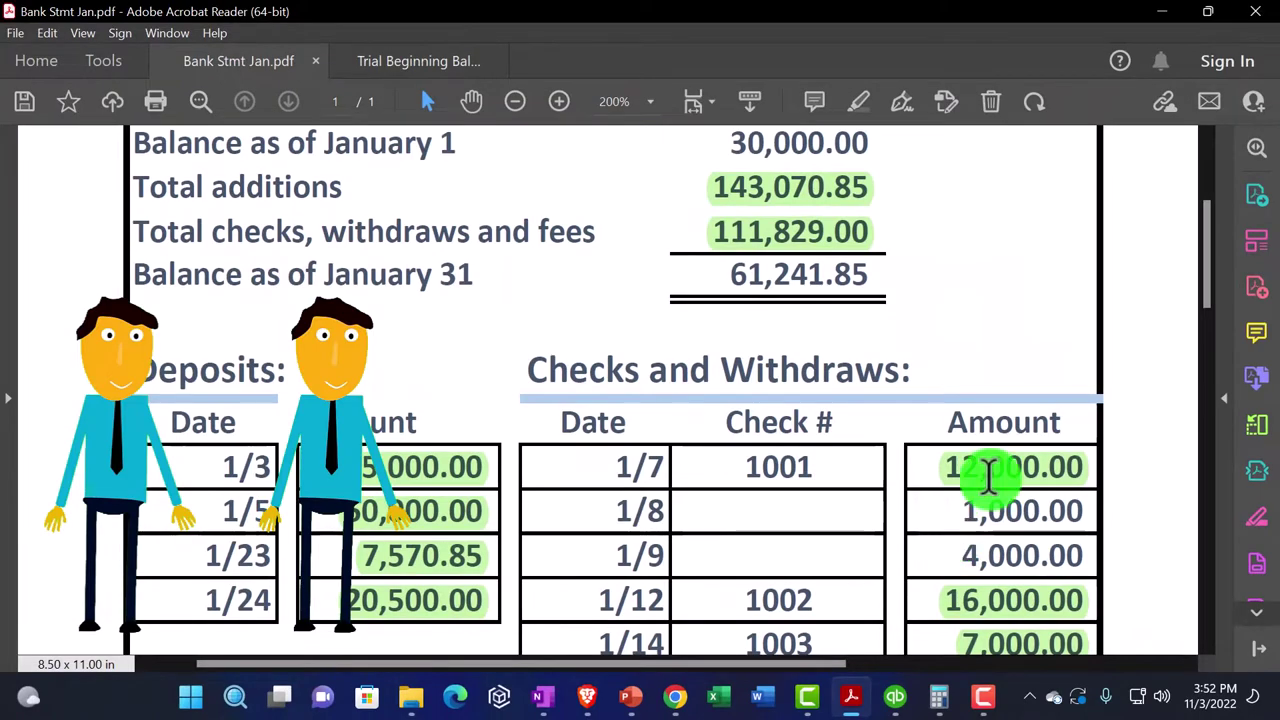
left_click(1164, 10)
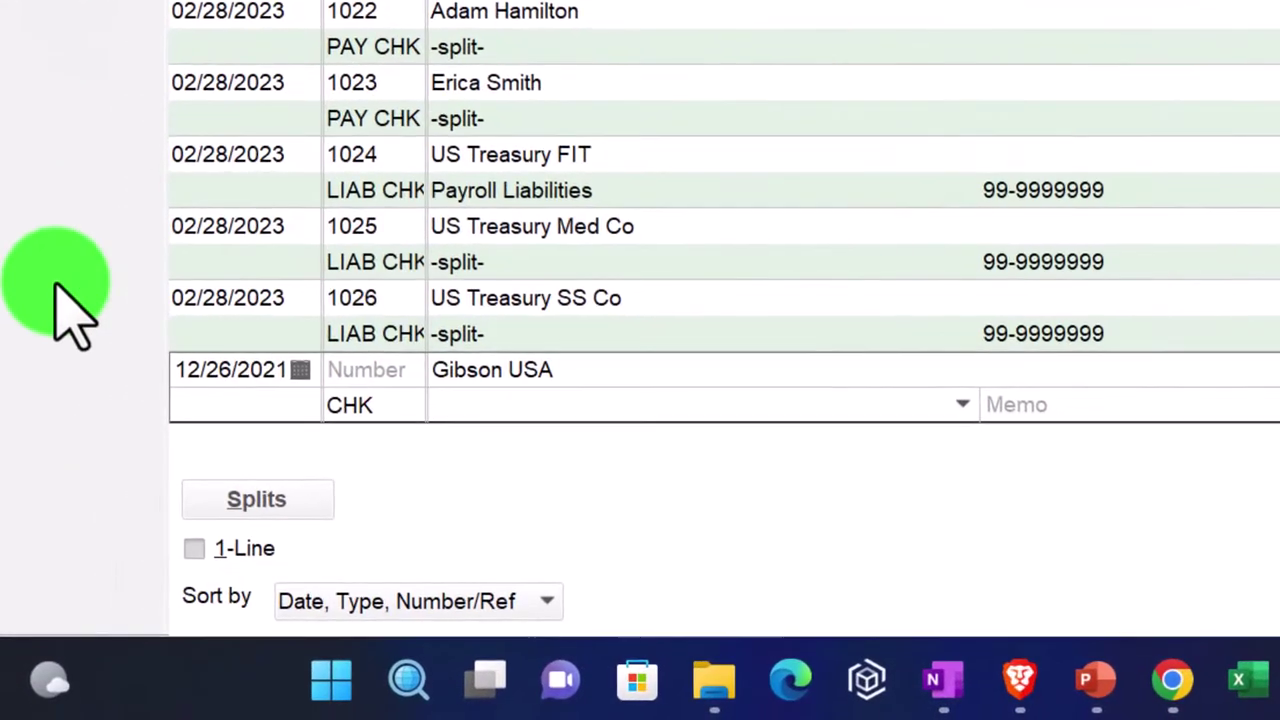
type("Opening Balance Equity")
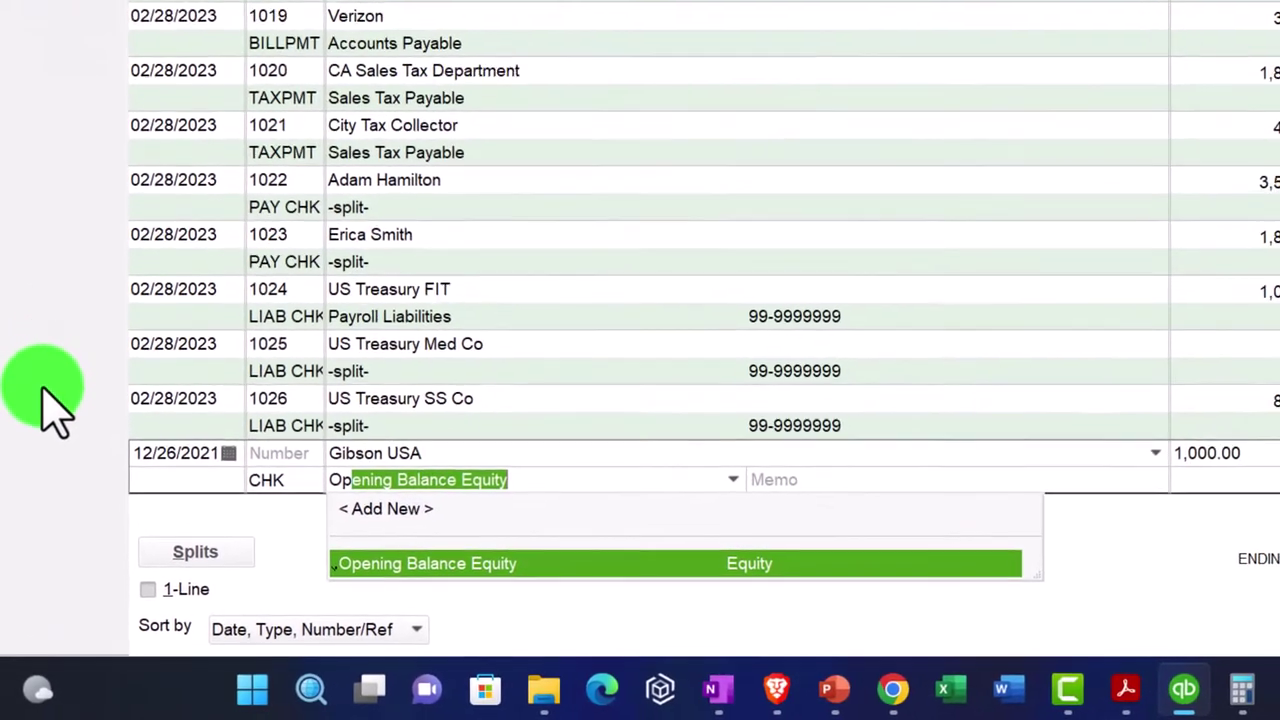
key("Tab")
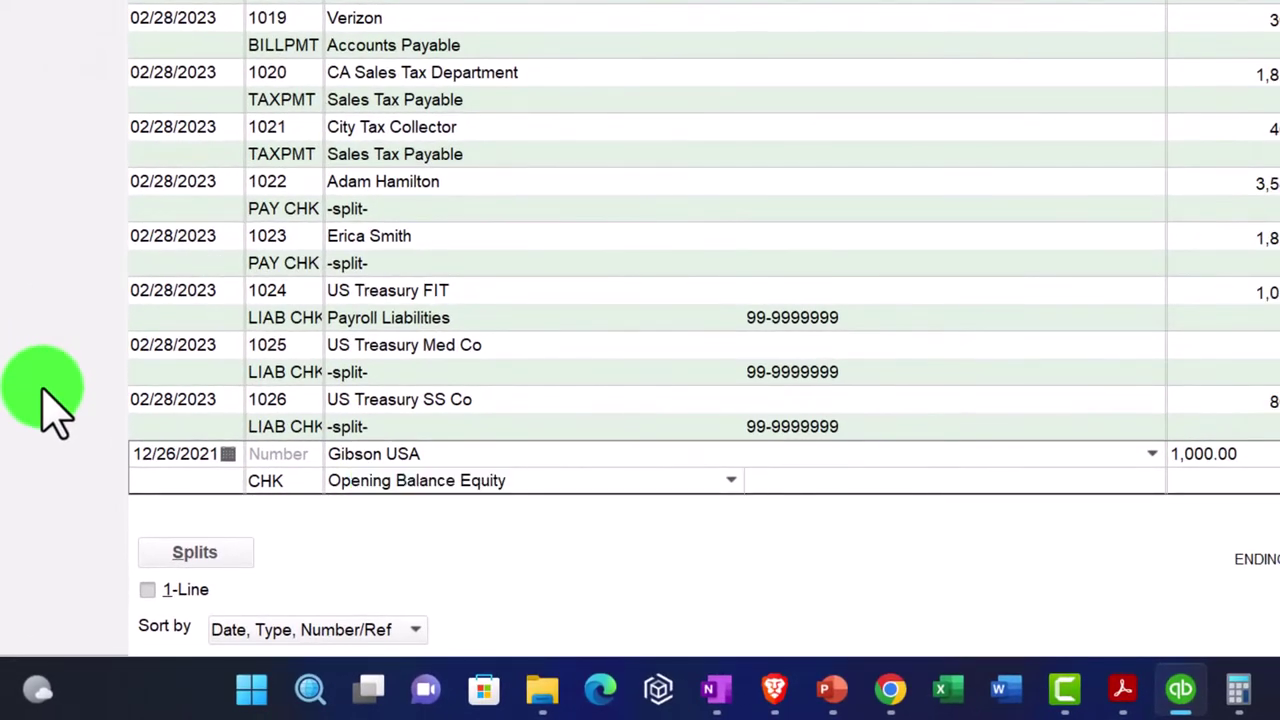
Step: Add the memo "Check from prior accounting system" to the Gibson USA check and record it
type("Check from p")
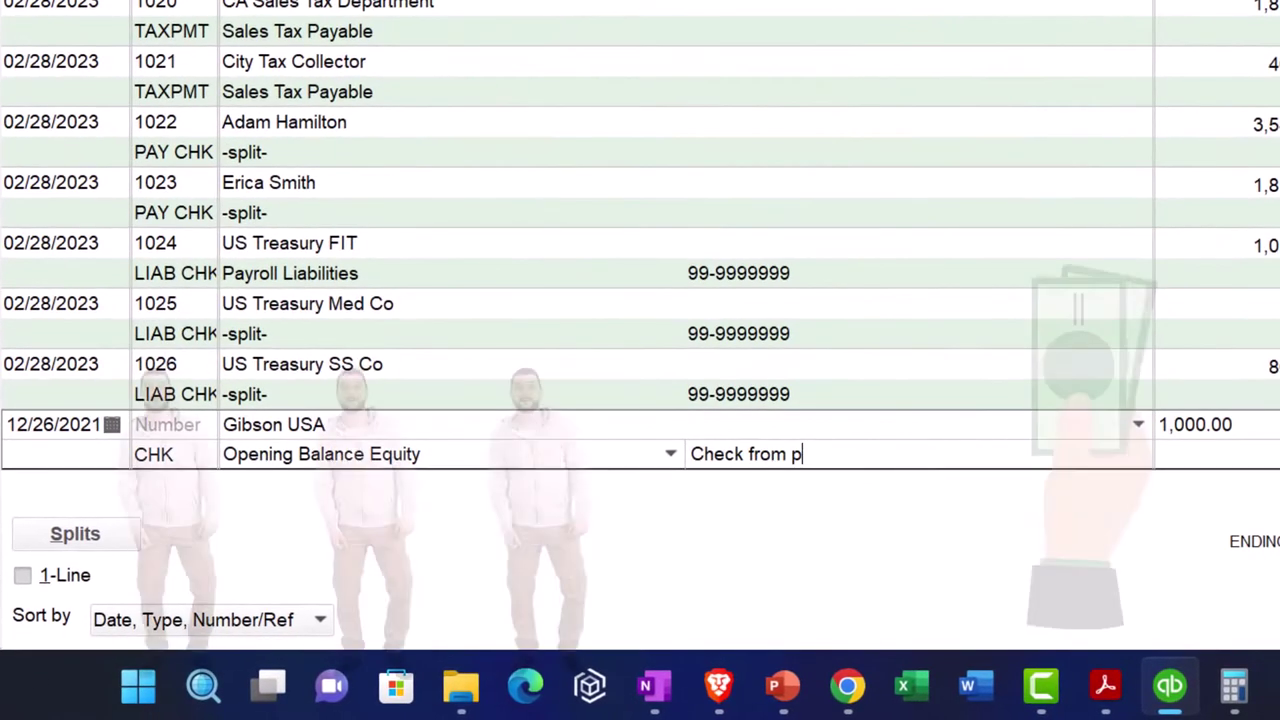
type("rior accou")
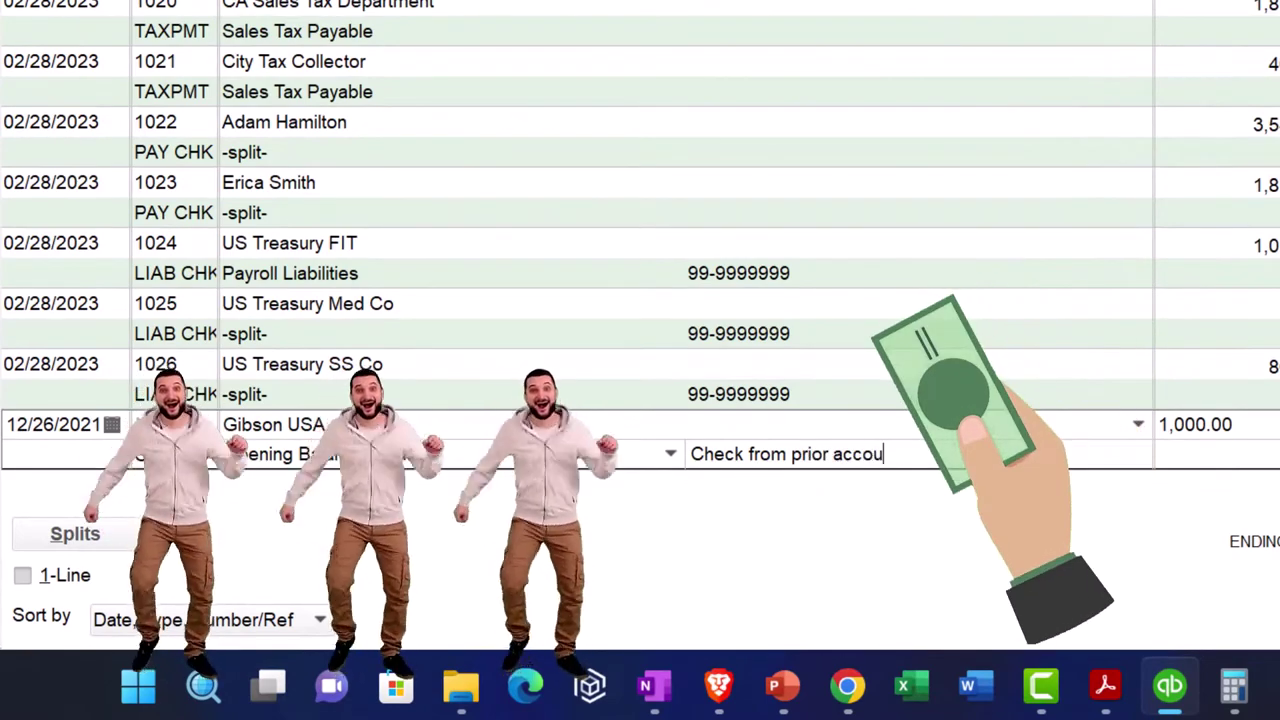
type("nting system")
key("Return")
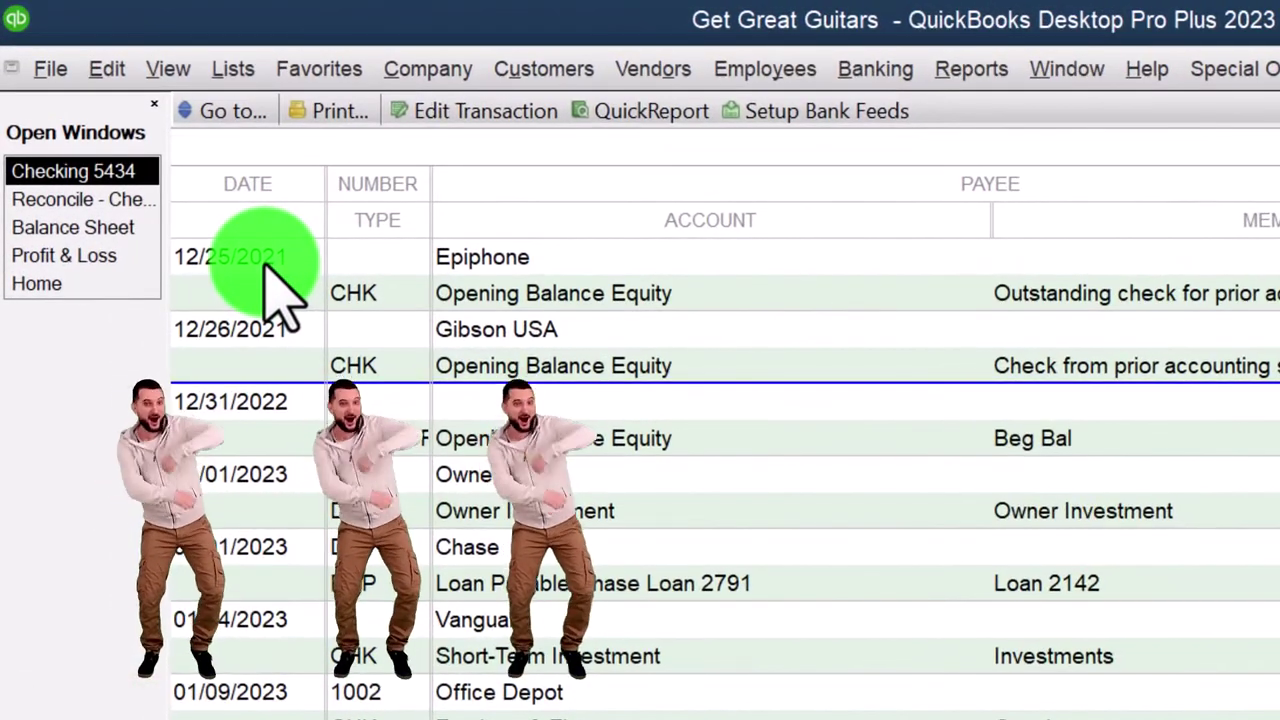
Step: Correct the Epiphone check's date to 12/25/2022 and the Gibson USA check's date to 12/26/2022, recording both changes
left_click(268, 268)
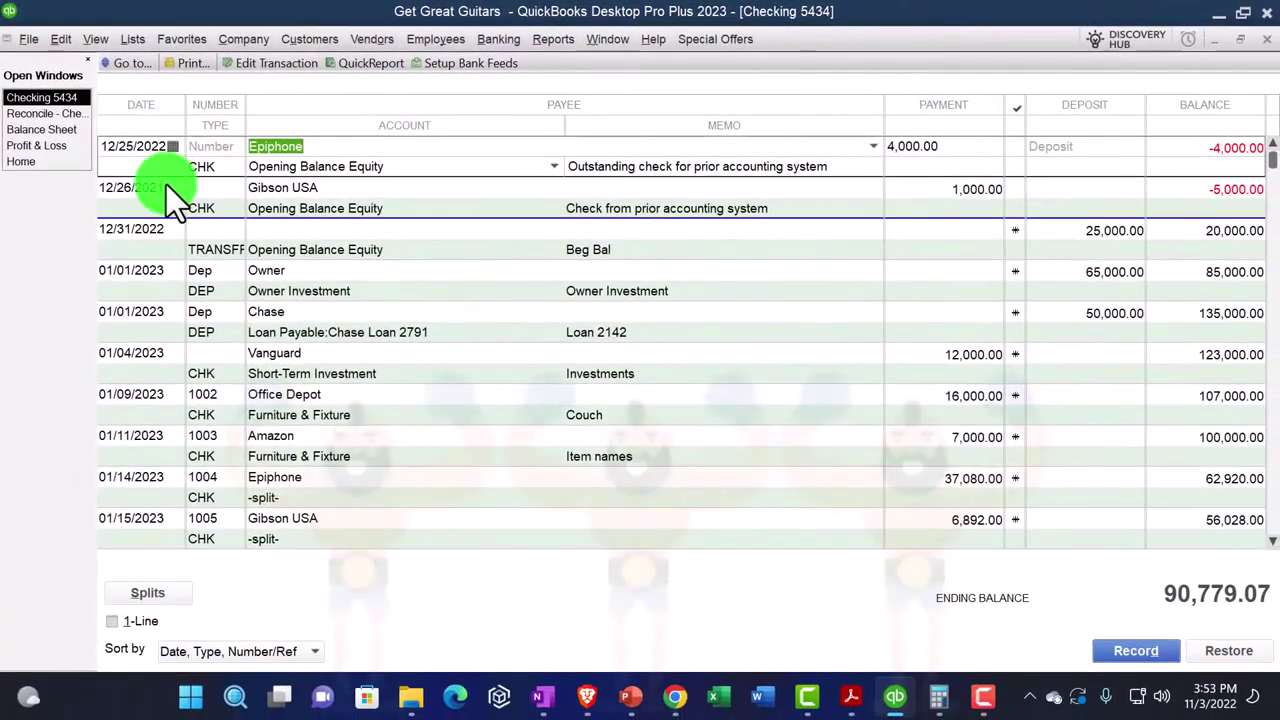
left_click(166, 190)
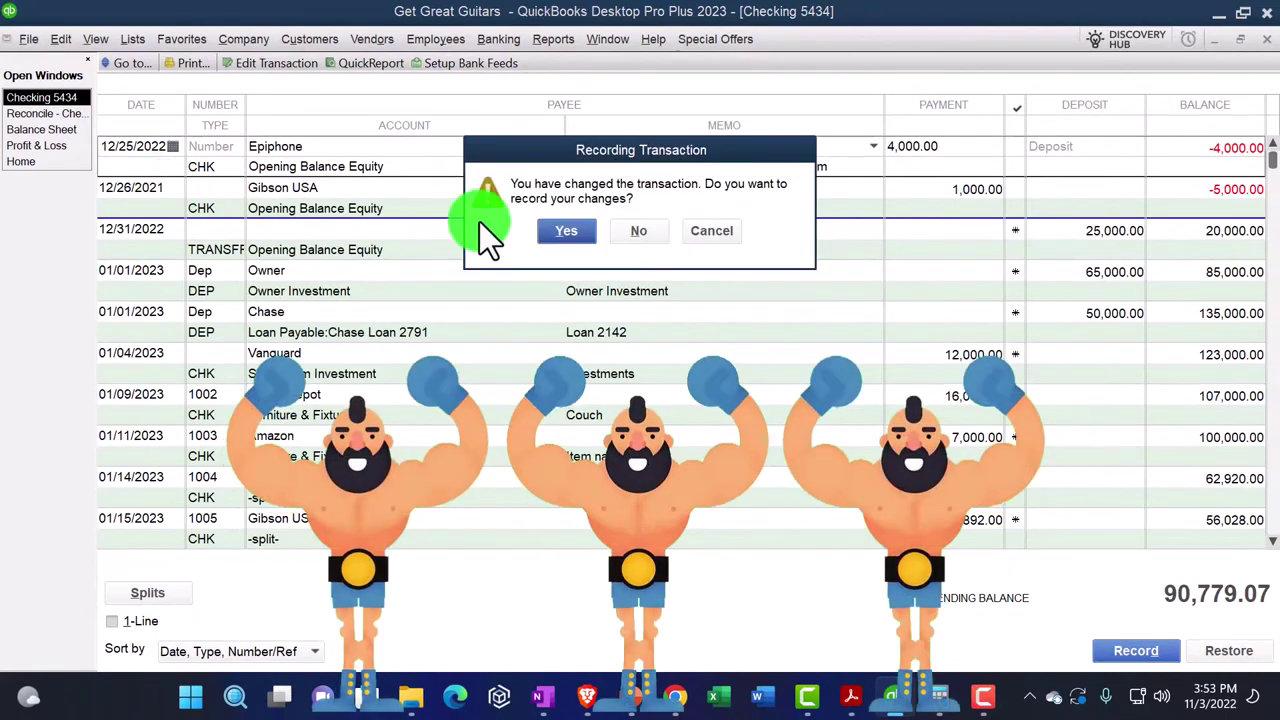
left_click(565, 232)
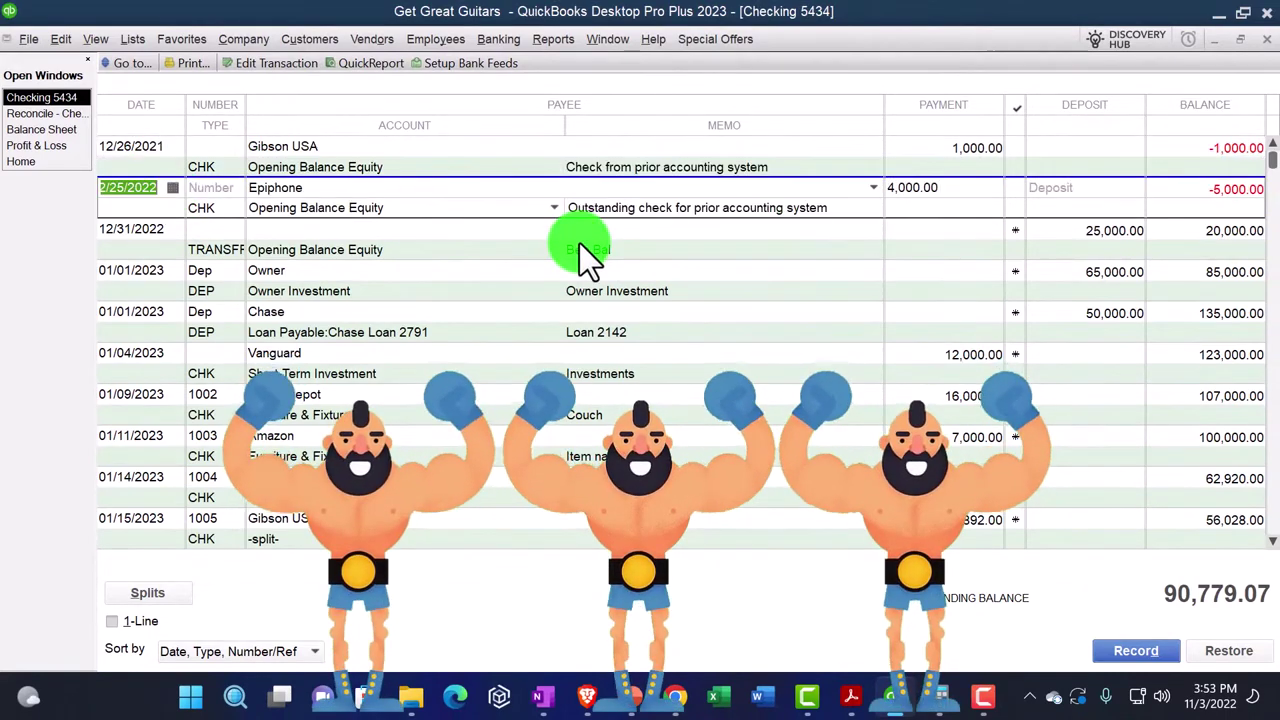
left_click(168, 144)
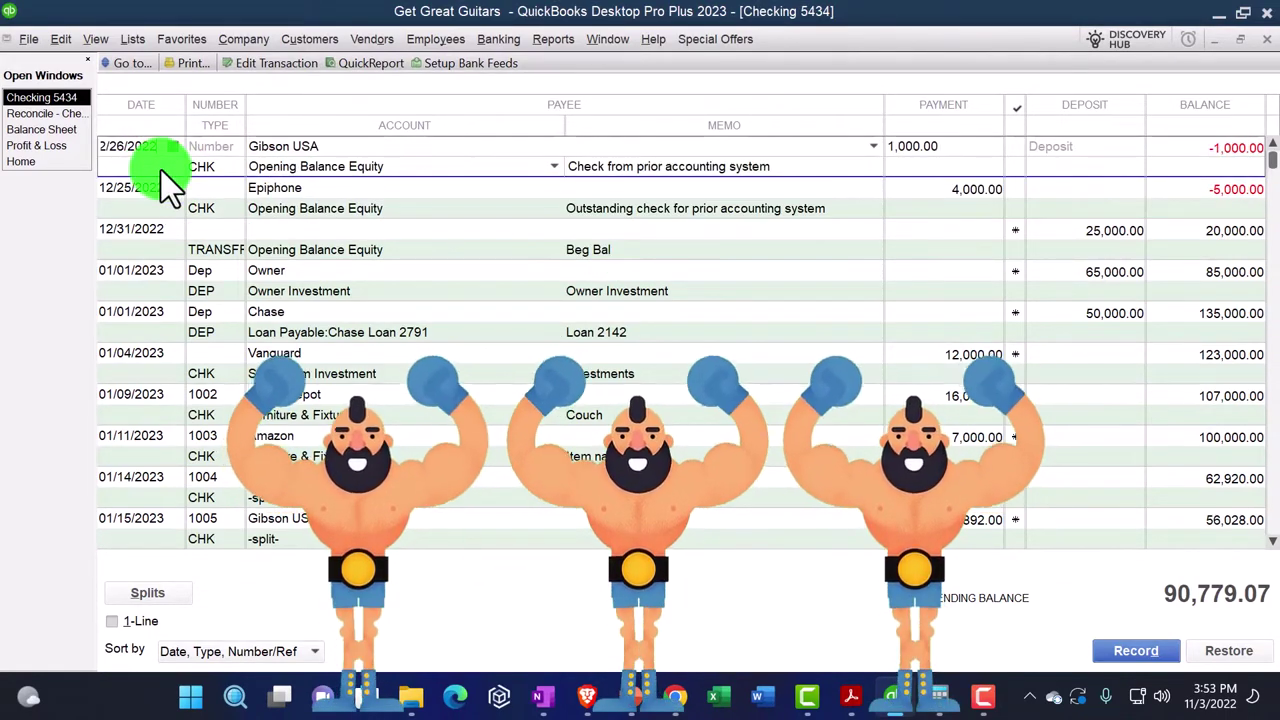
left_click(161, 170)
key("Return")
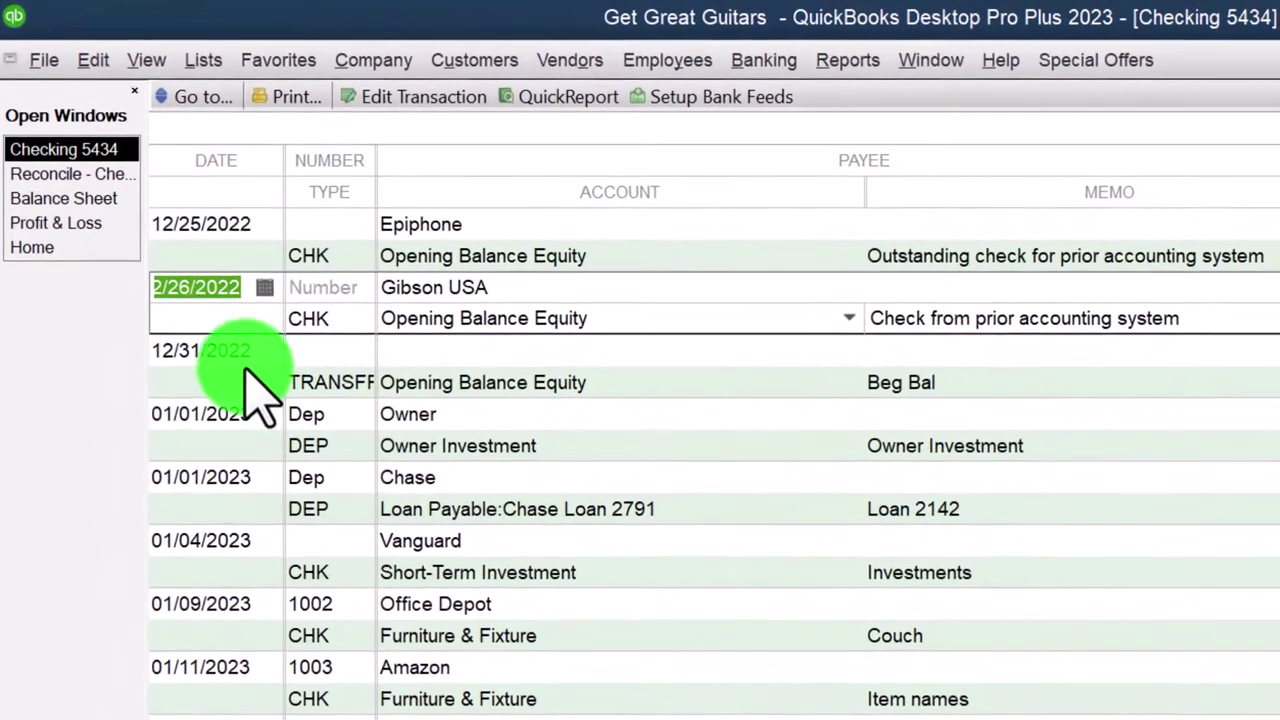
Step: Set the deposit of the 12/31/2022 Beg Bal entry to 30,000.00 and record the change
left_click(255, 385)
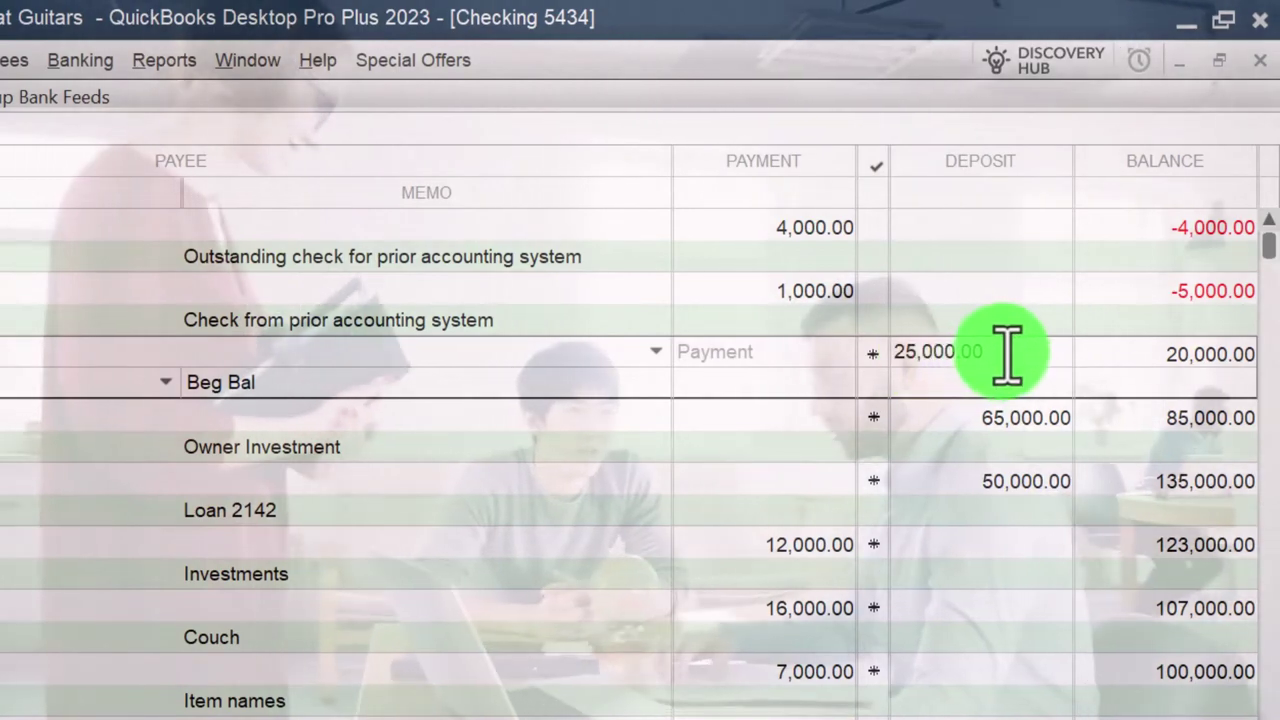
left_click_drag(980, 354, 843, 365)
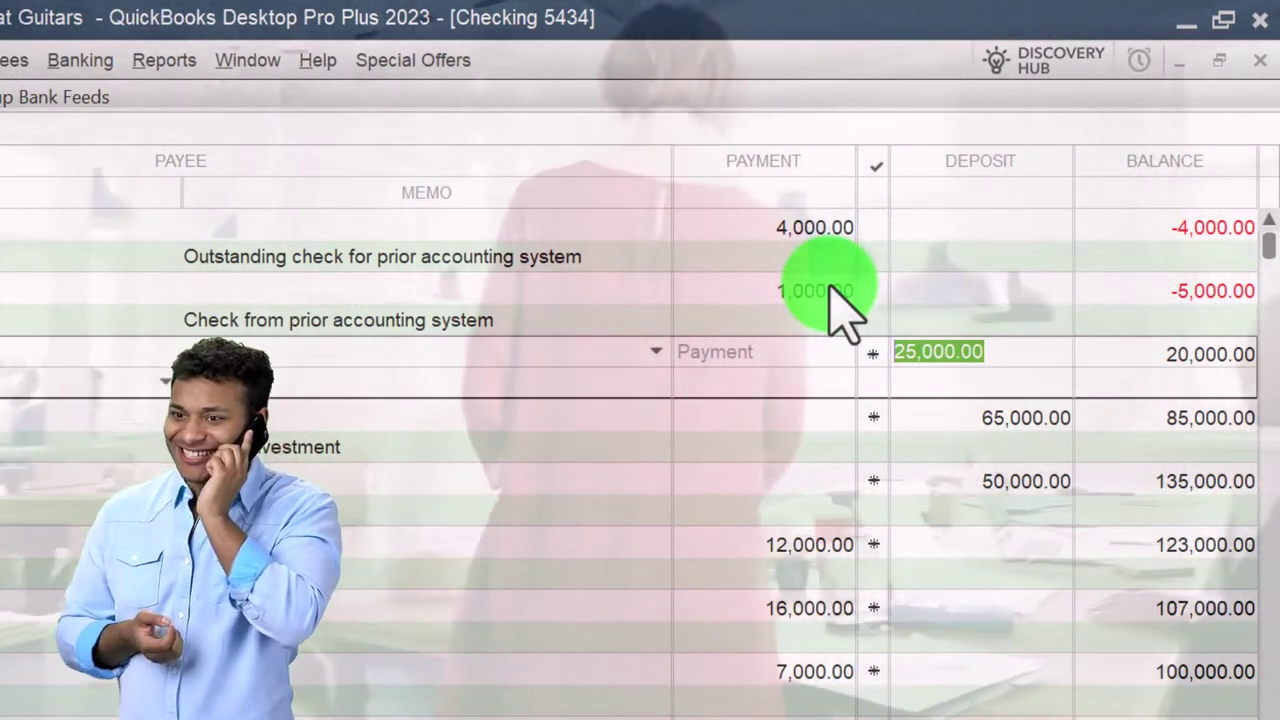
type("3")
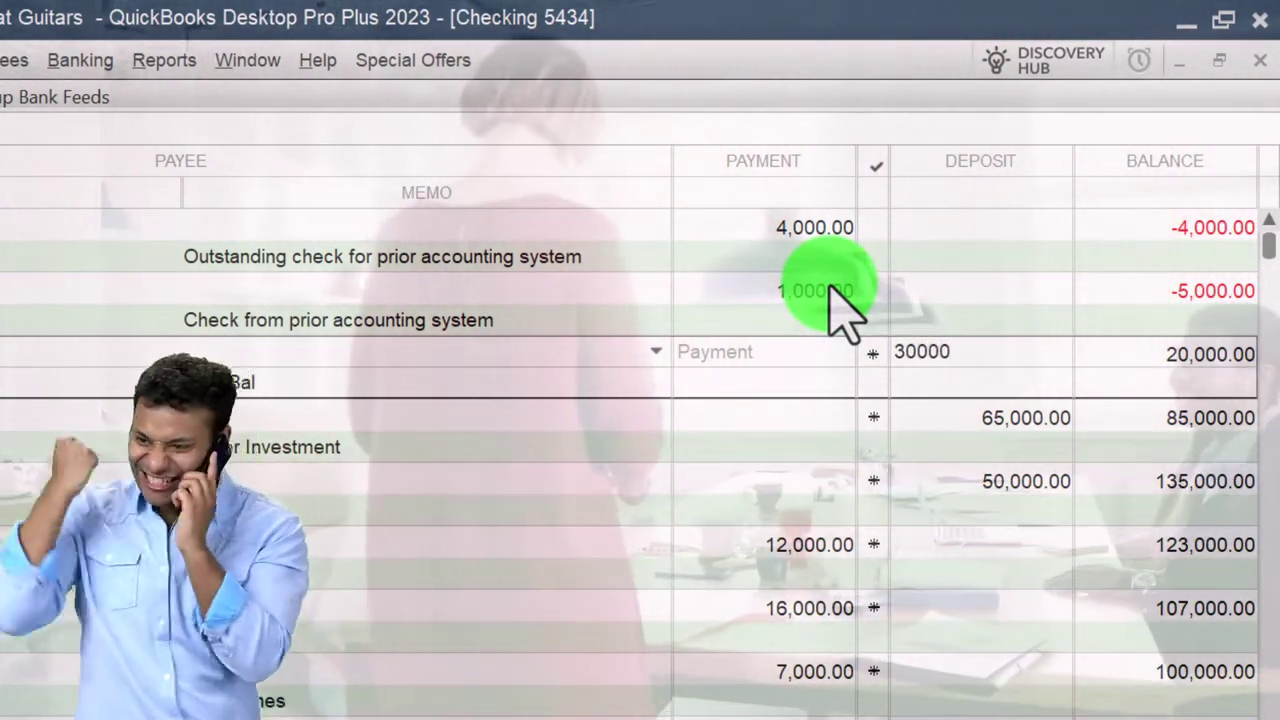
type("0,000")
key("Tab")
key("Down")
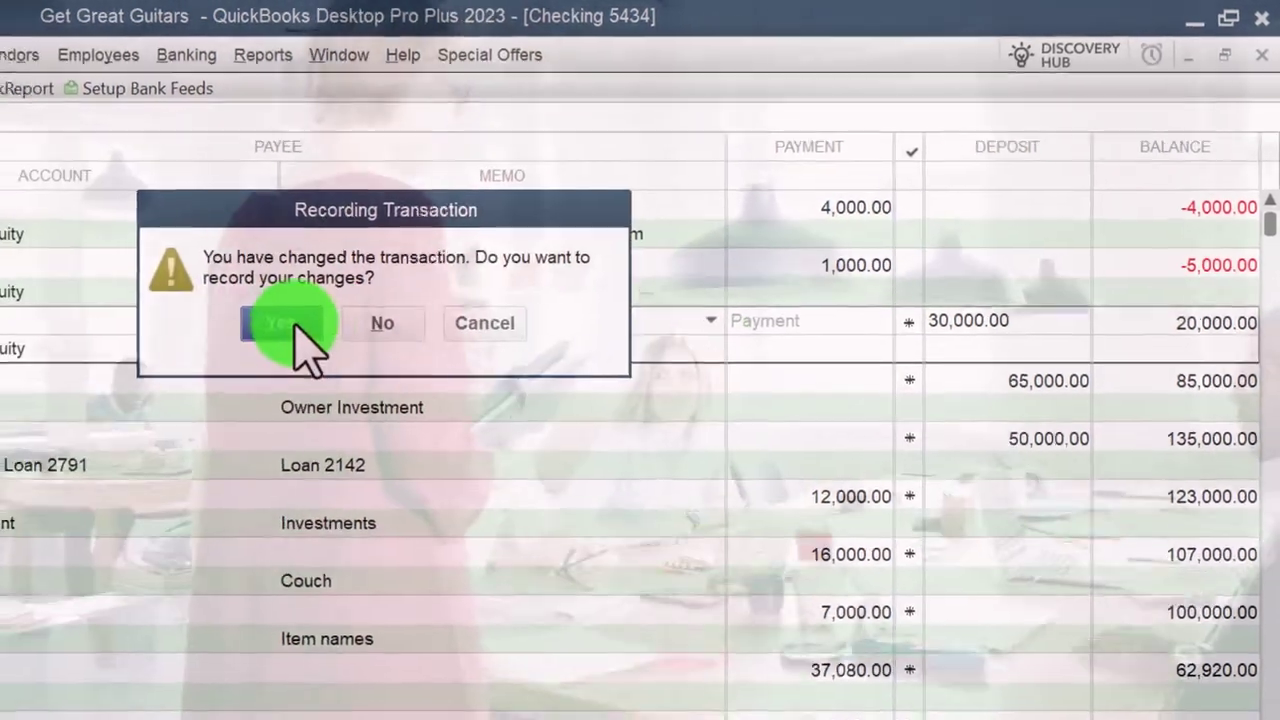
left_click(180, 354)
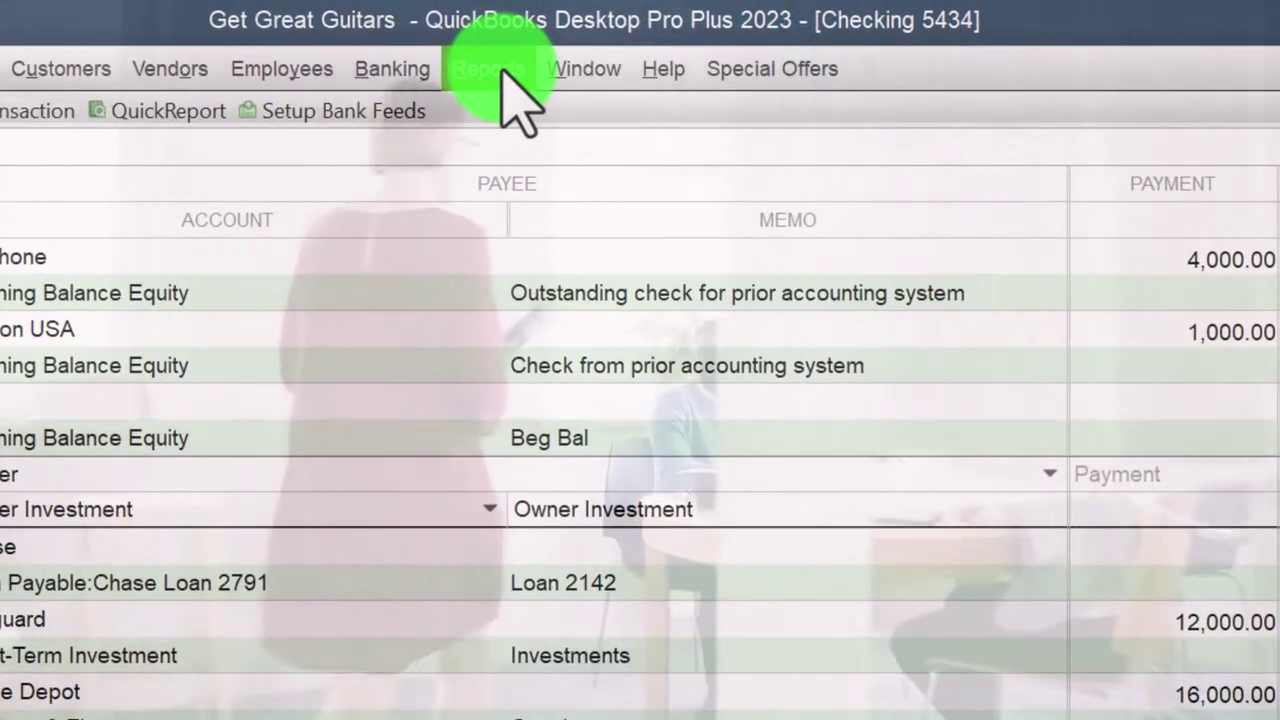
Step: Open the Trial Balance report from the accountant and tax reports
left_click(500, 66)
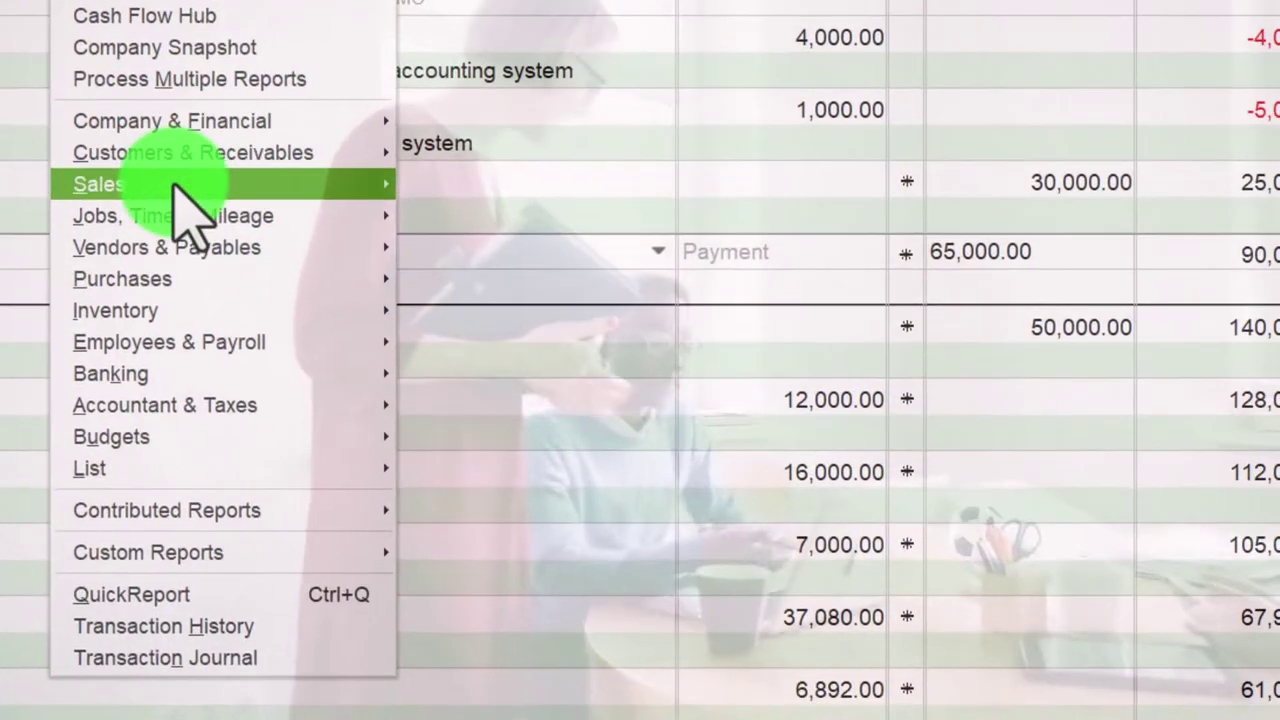
mouse_move(568, 405)
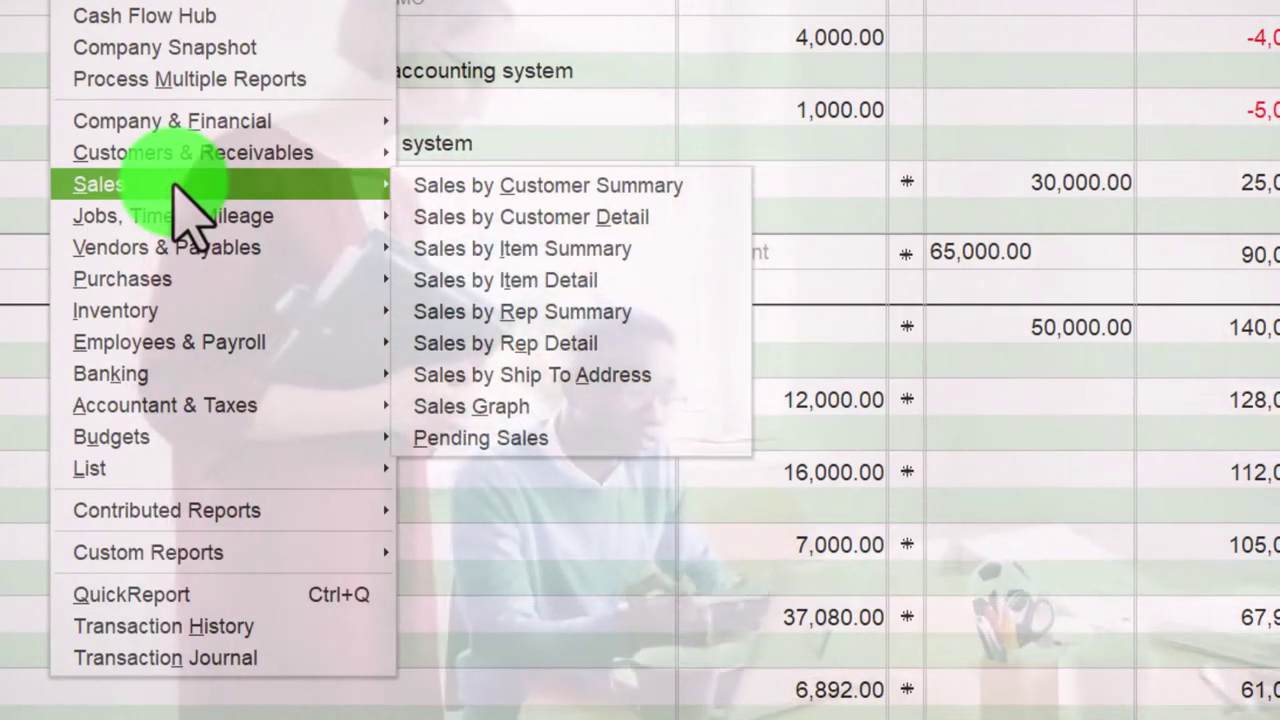
mouse_move(186, 414)
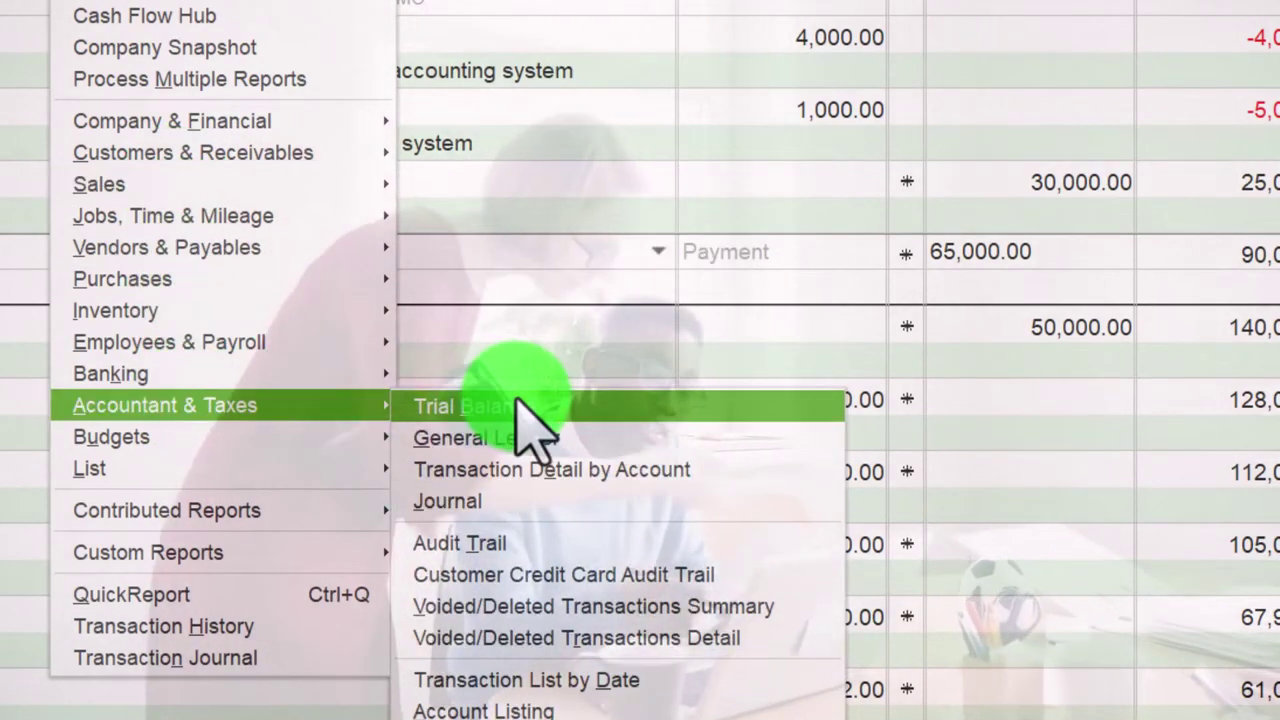
left_click(516, 404)
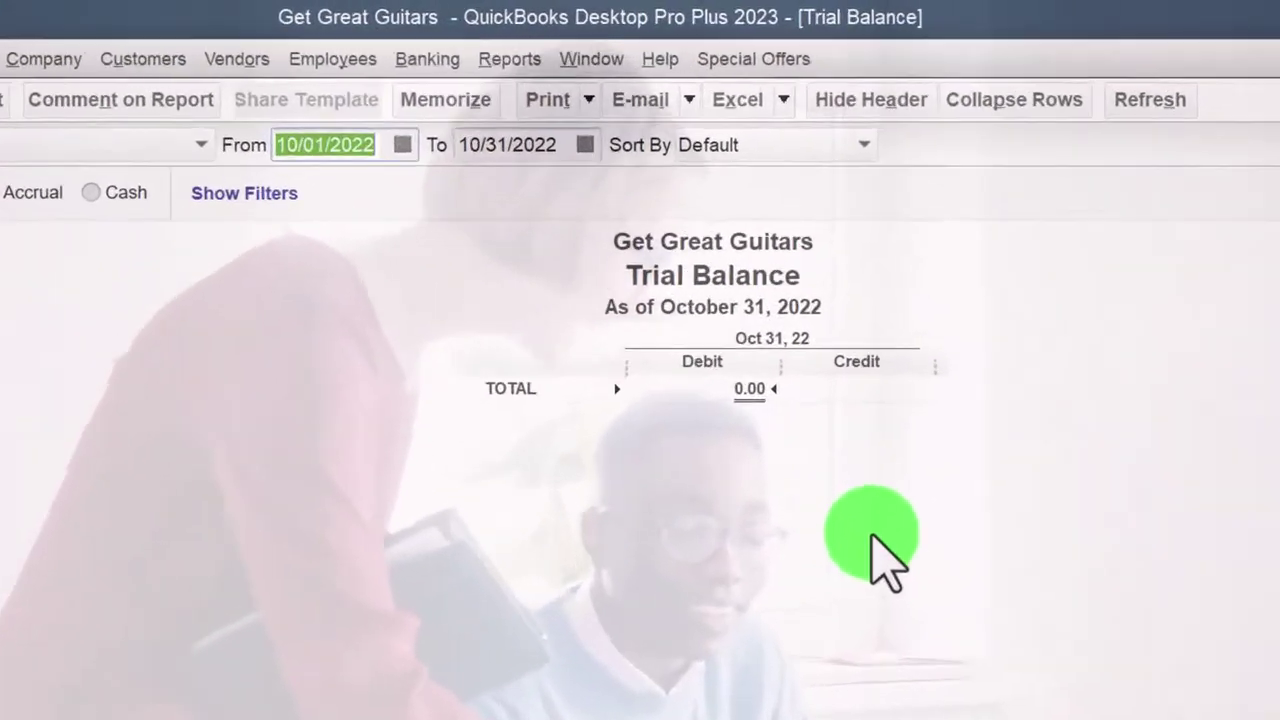
Step: Set the Trial Balance report's date range from 12/31/2022 to 12/31/2022
type("1231")
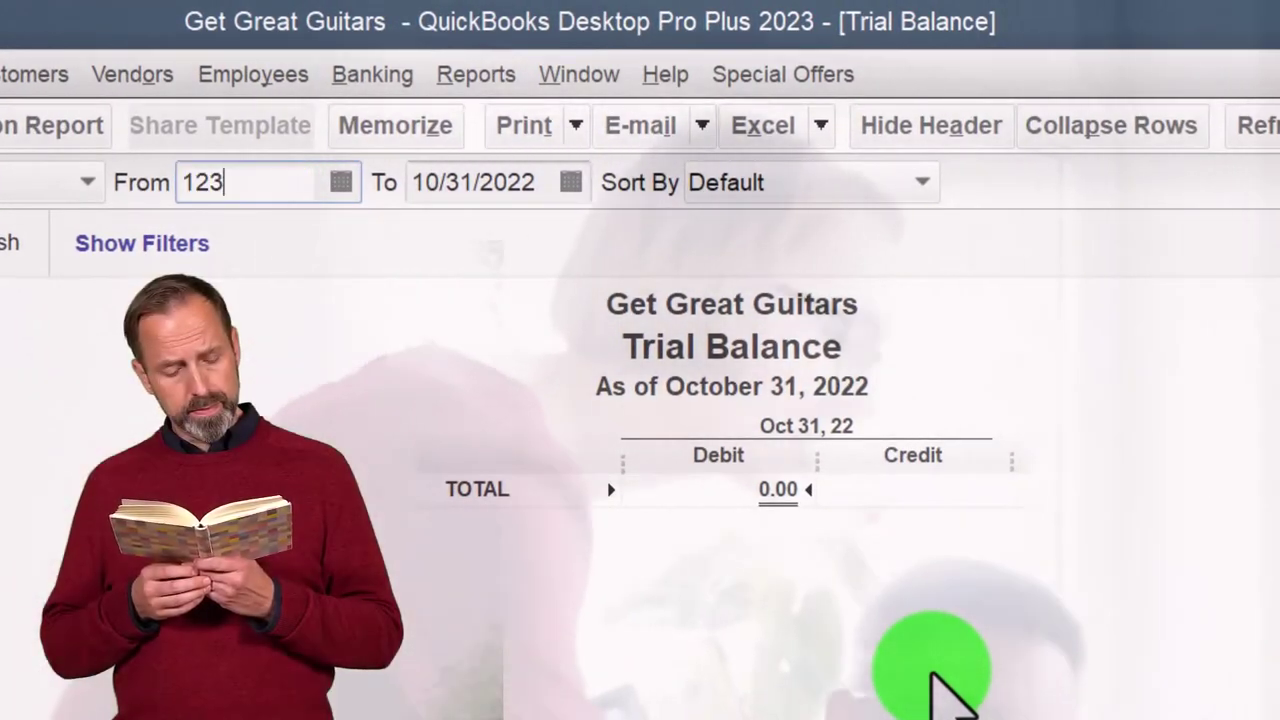
key("BackSpace")
key("BackSpace")
key("BackSpace")
key("BackSpace")
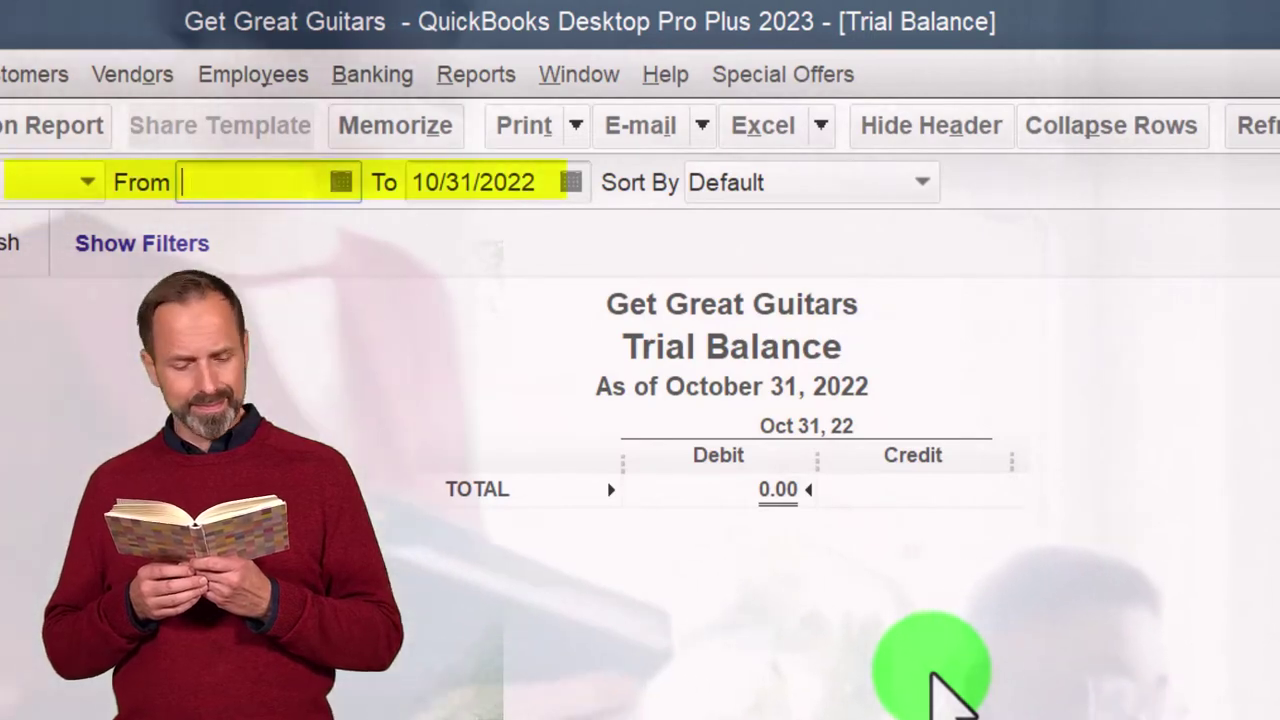
type("12312")
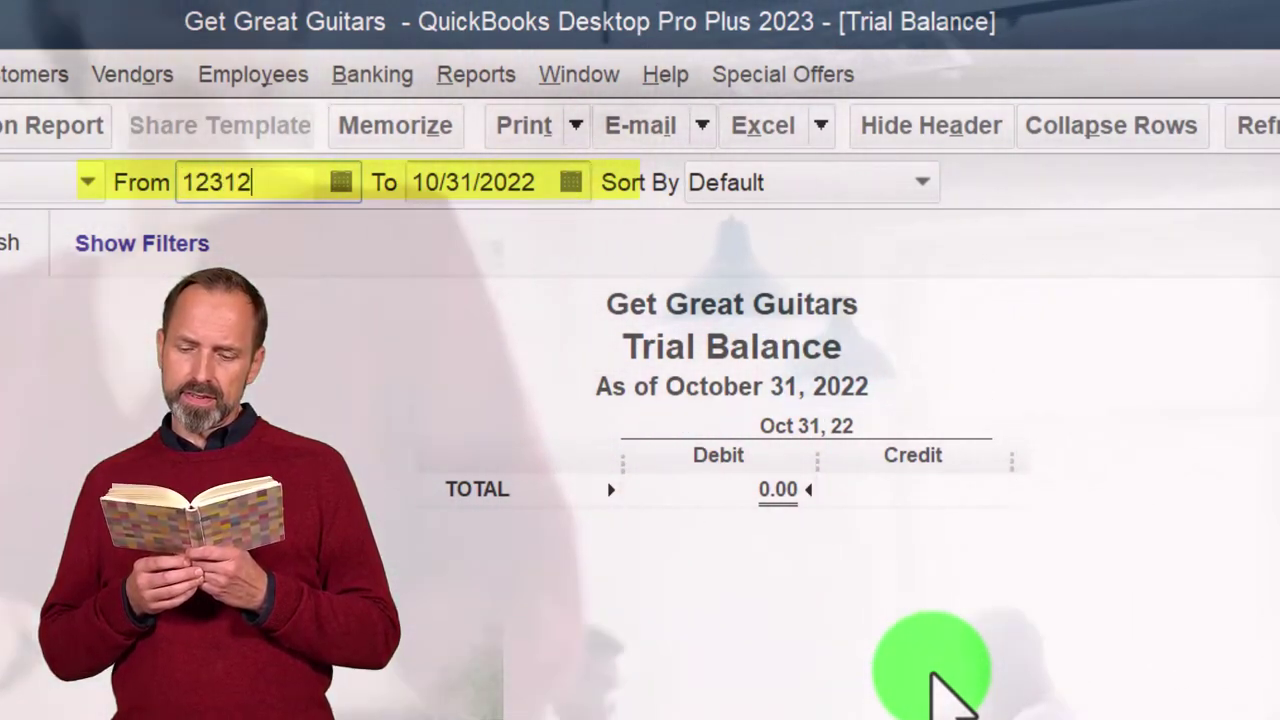
key("Tab")
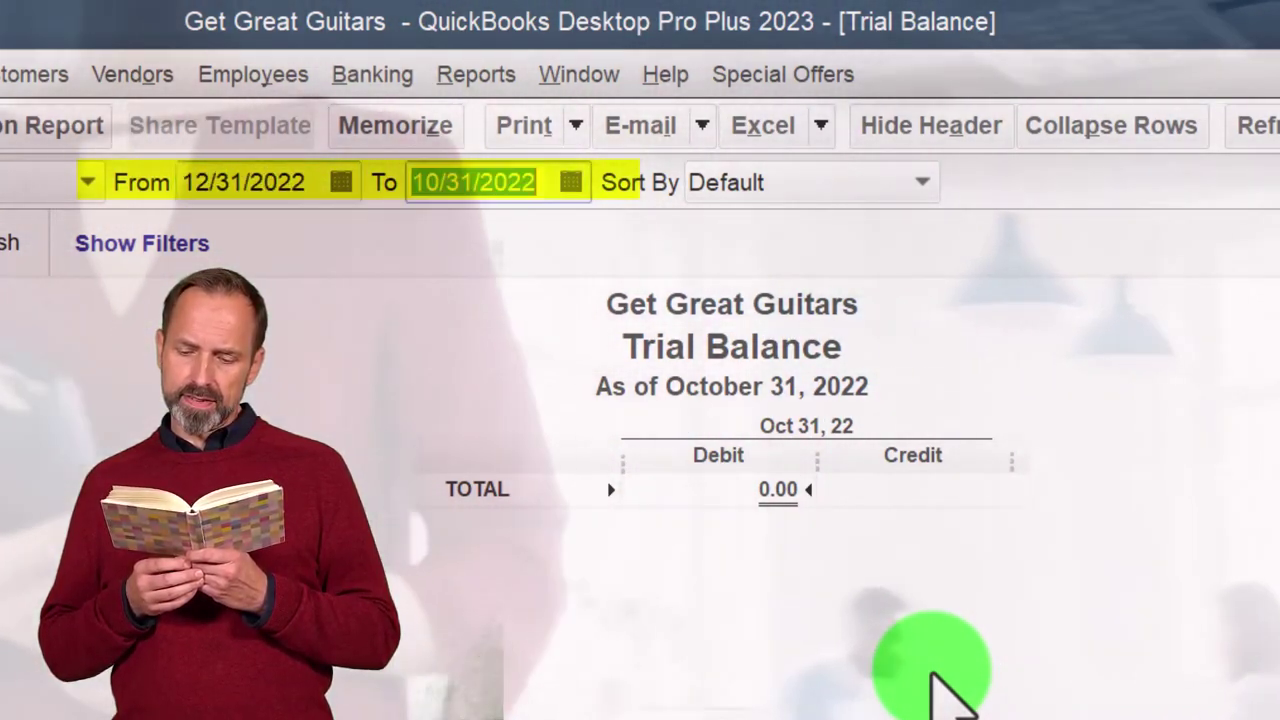
type("12/31/2")
key("Tab")
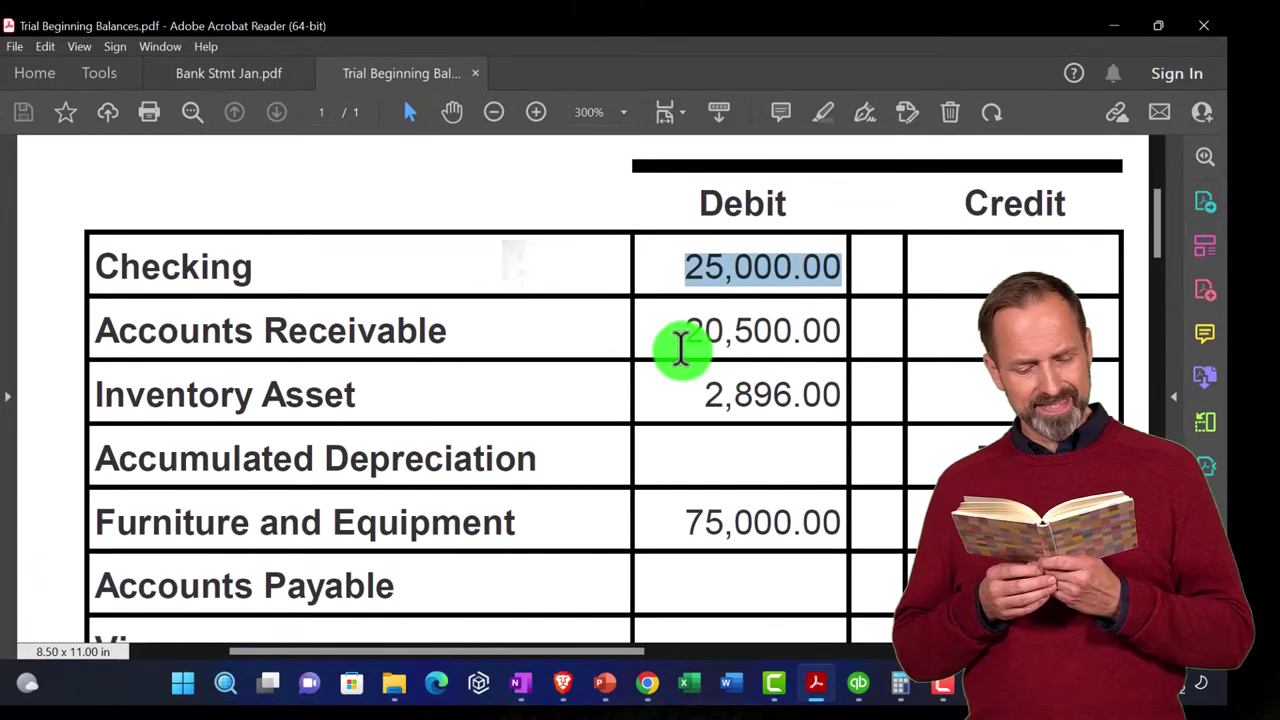
Step: Return from the beginning balances PDF to QuickBooks, examine the transactions behind Opening Balance Equity, and close that detail report
left_click(1120, 40)
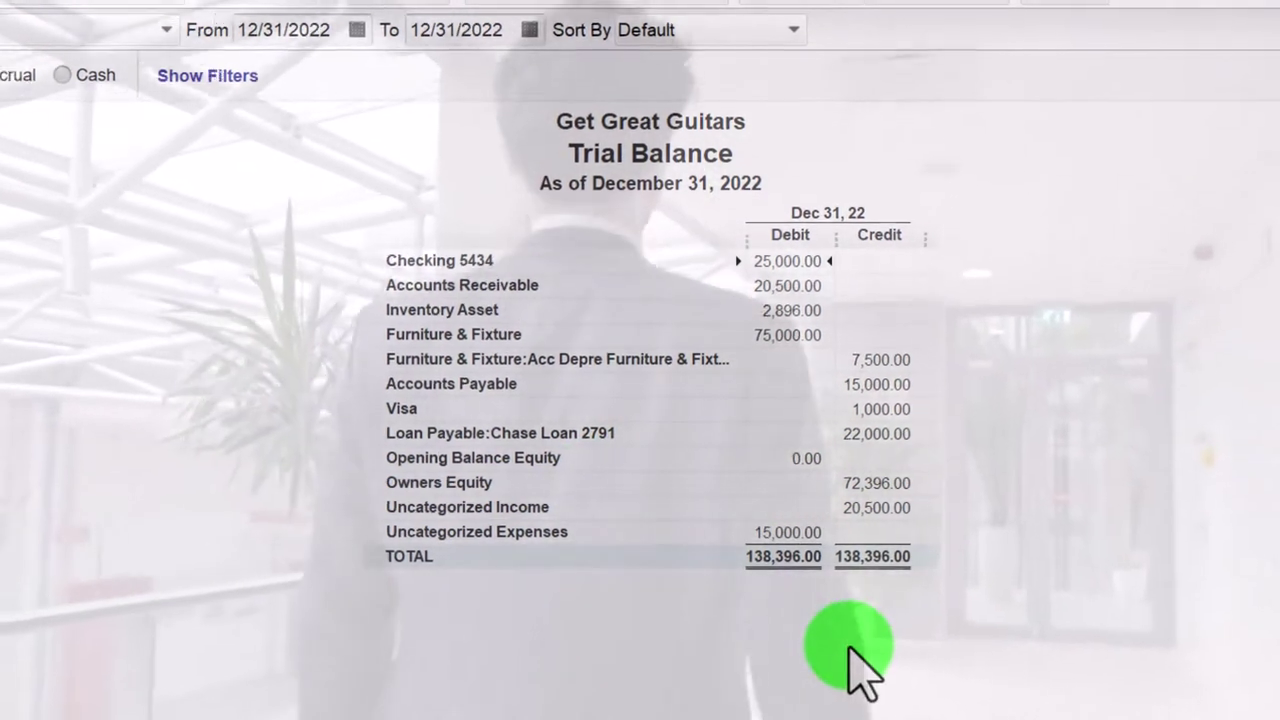
double_click(806, 457)
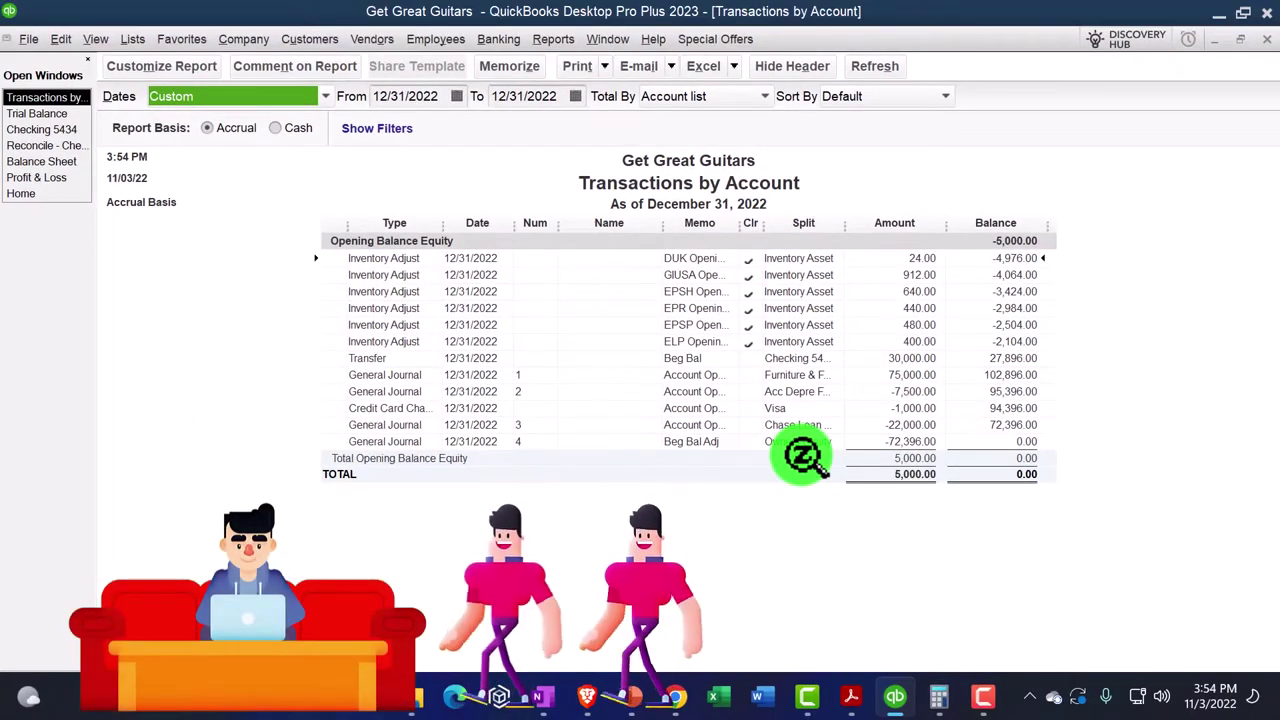
left_click(1267, 42)
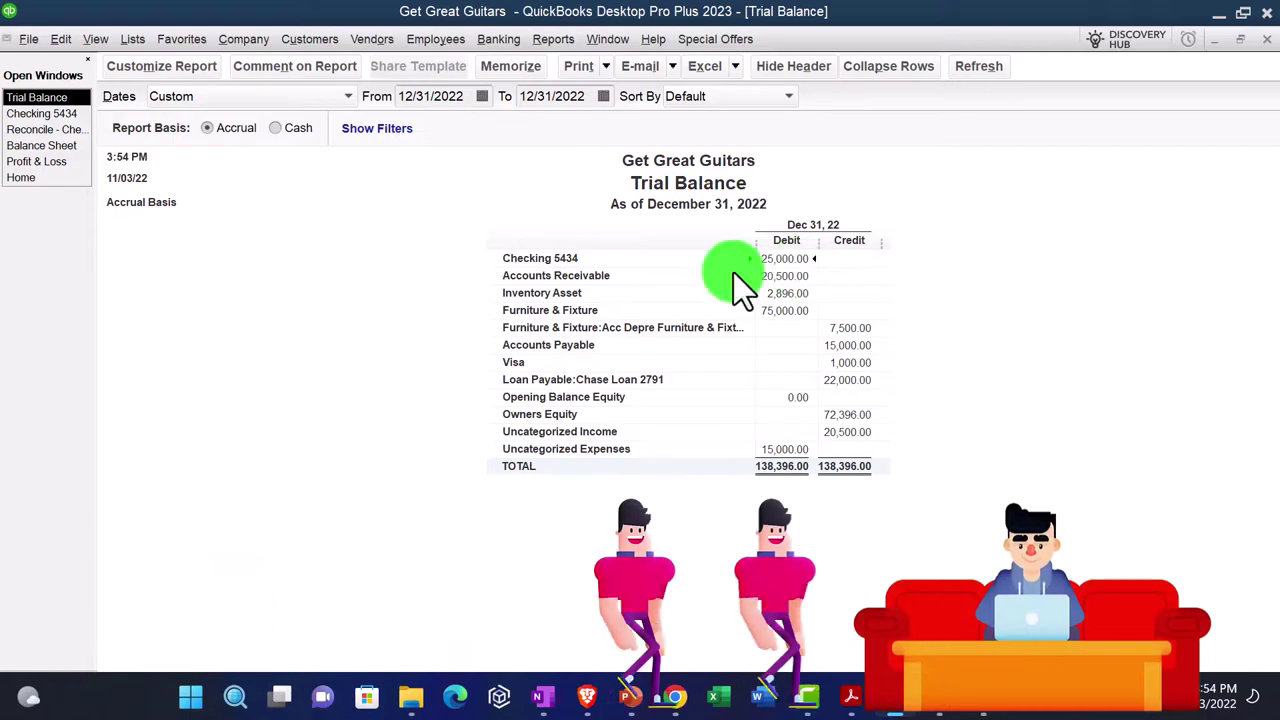
Step: Return to the Checking 5434 reconciliation and check the January bank statement's opening balance and uncleared withdrawals
left_click(45, 129)
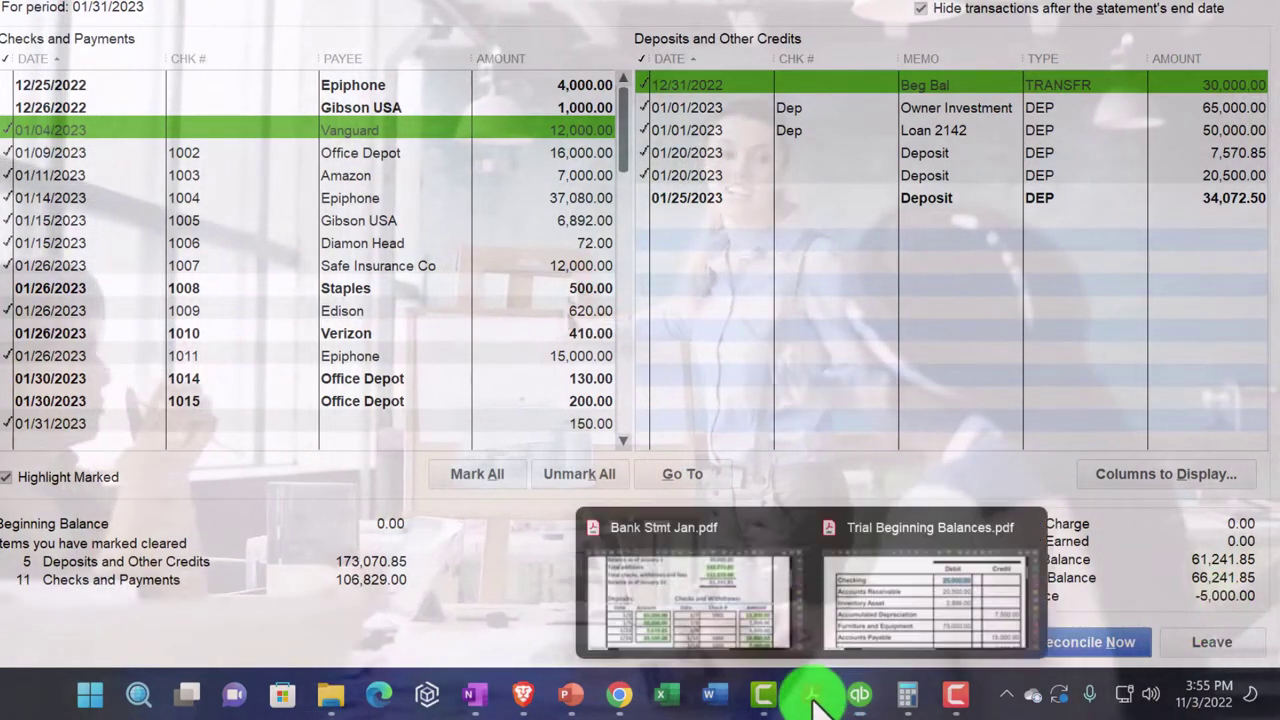
left_click(735, 575)
left_click_drag(673, 86, 835, 85)
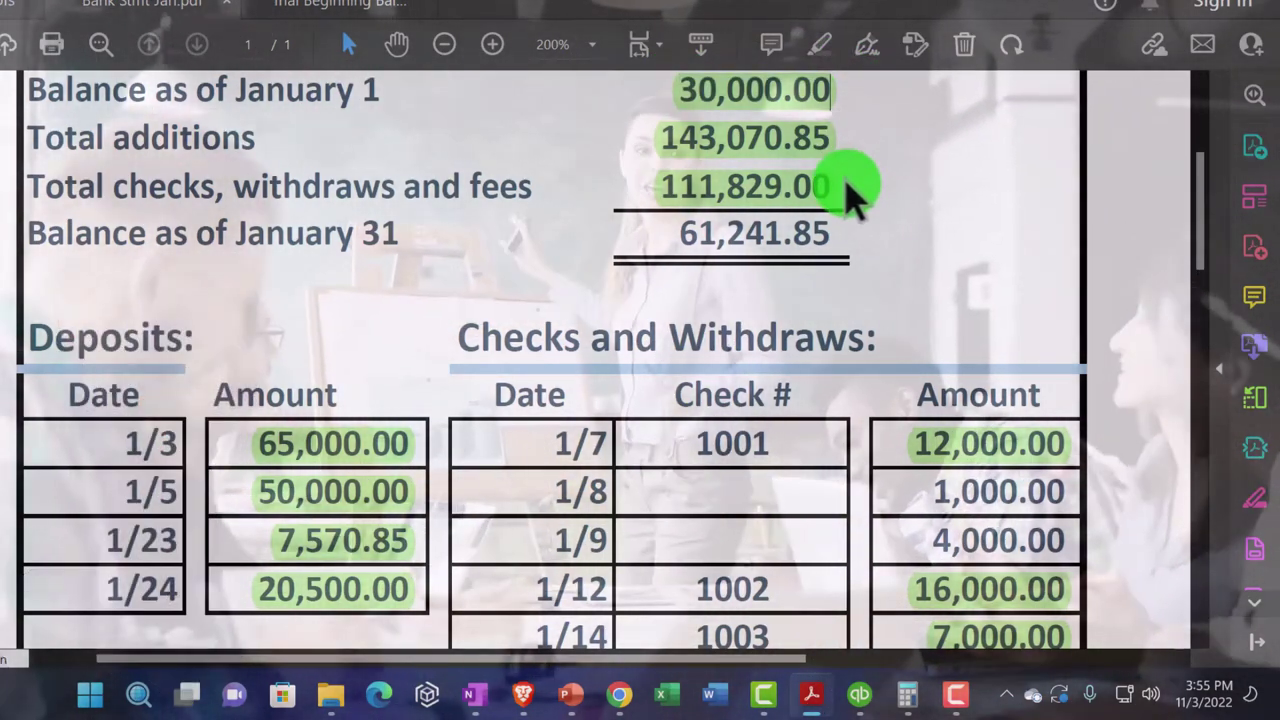
scroll(850, 192, "down", 1)
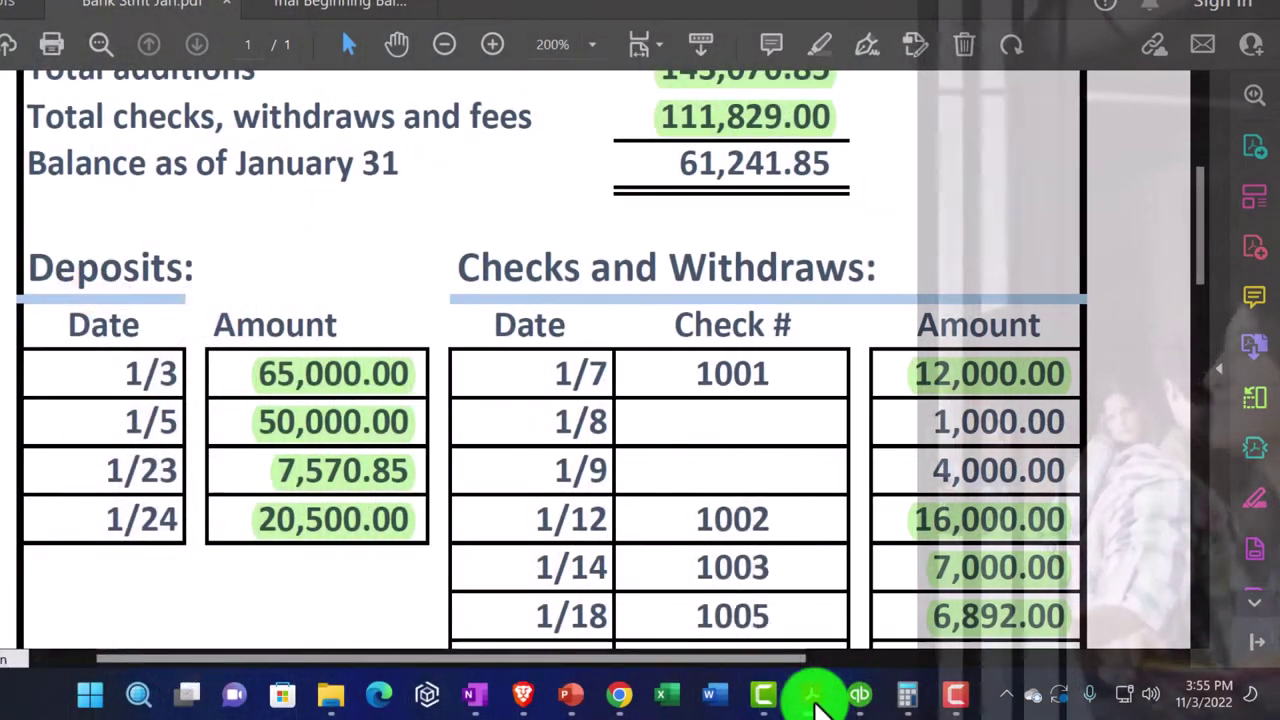
mouse_move(815, 703)
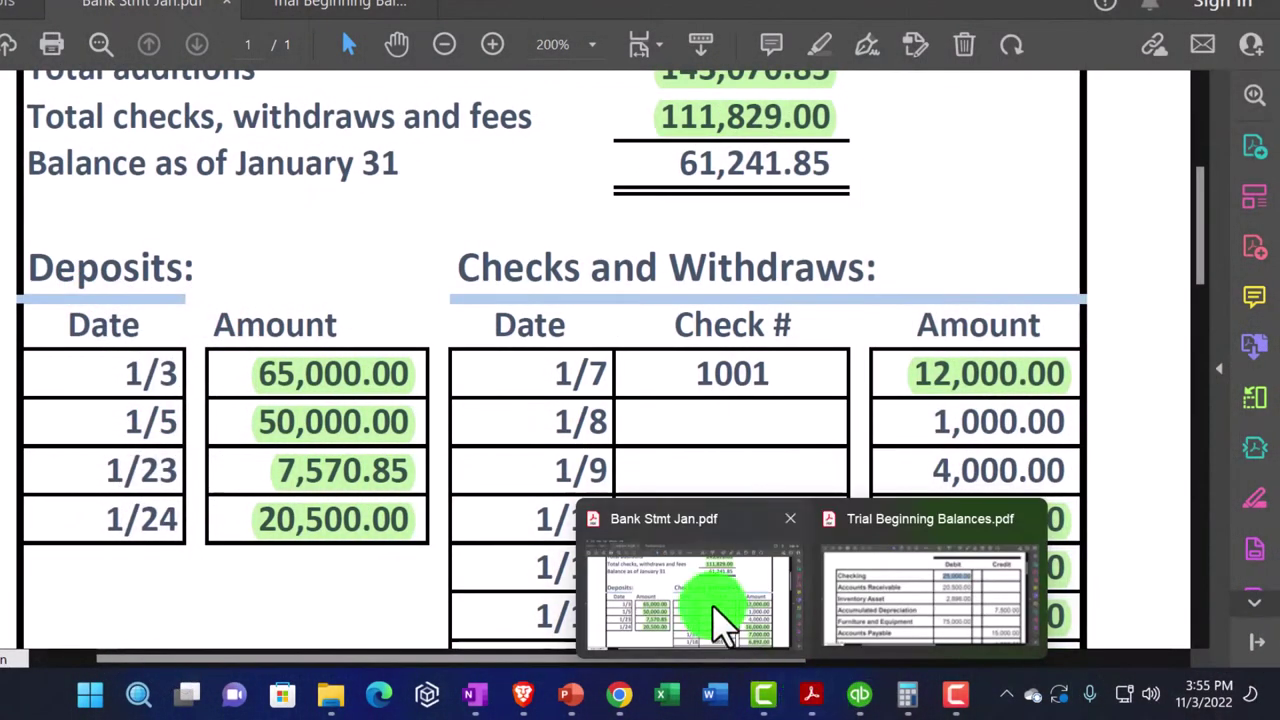
Step: Switch back to QuickBooks and mark the 4,000.00 Epiphone and 1,000.00 Gibson USA checks from December 2022 as cleared
left_click(860, 695)
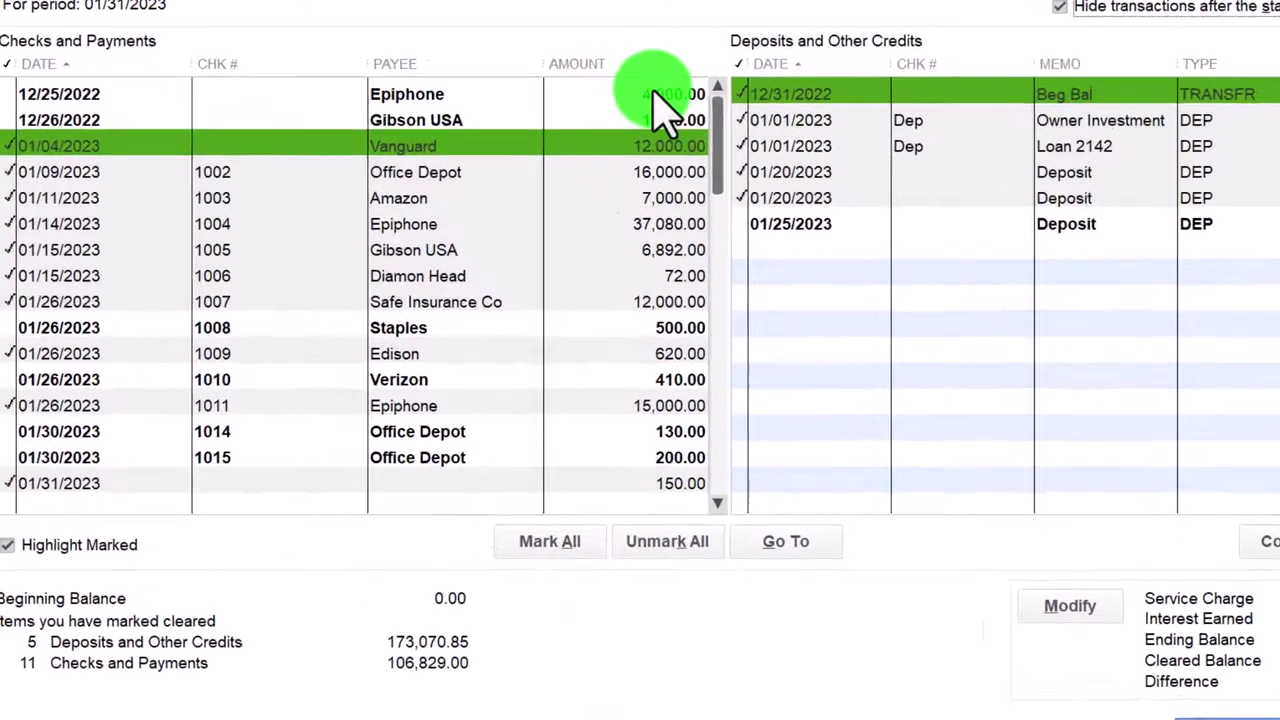
left_click(575, 85)
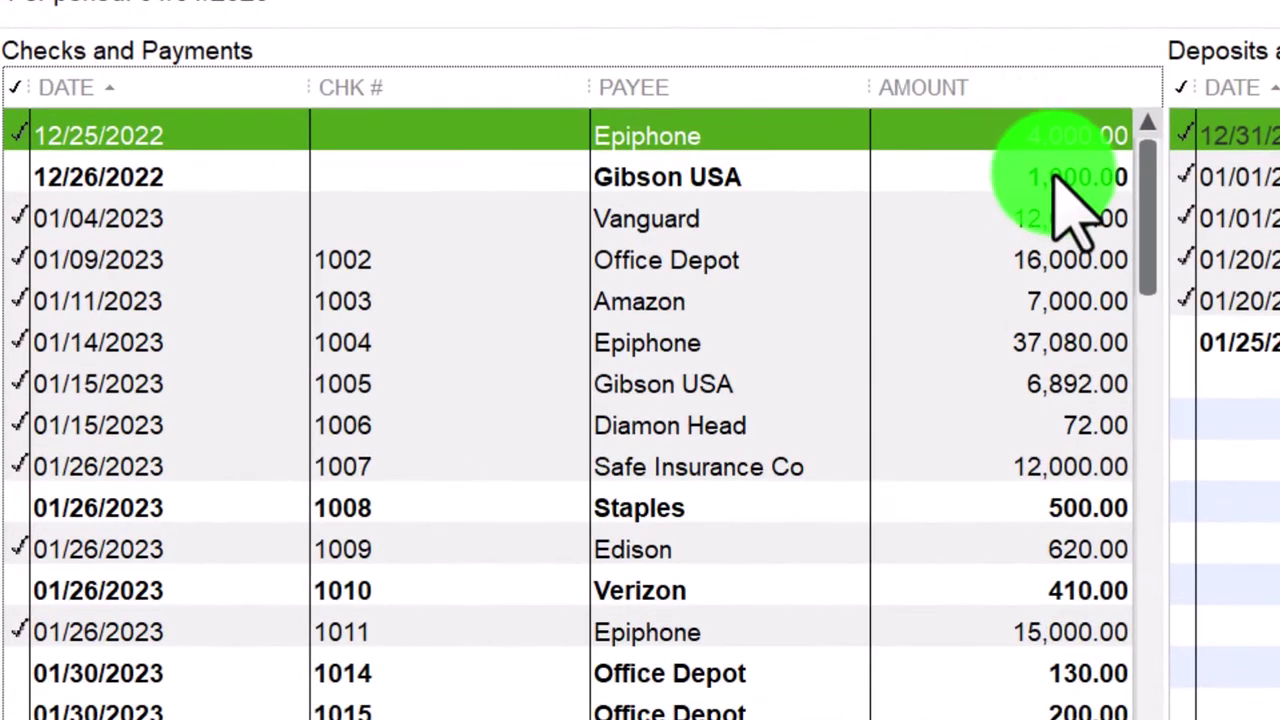
left_click(575, 108)
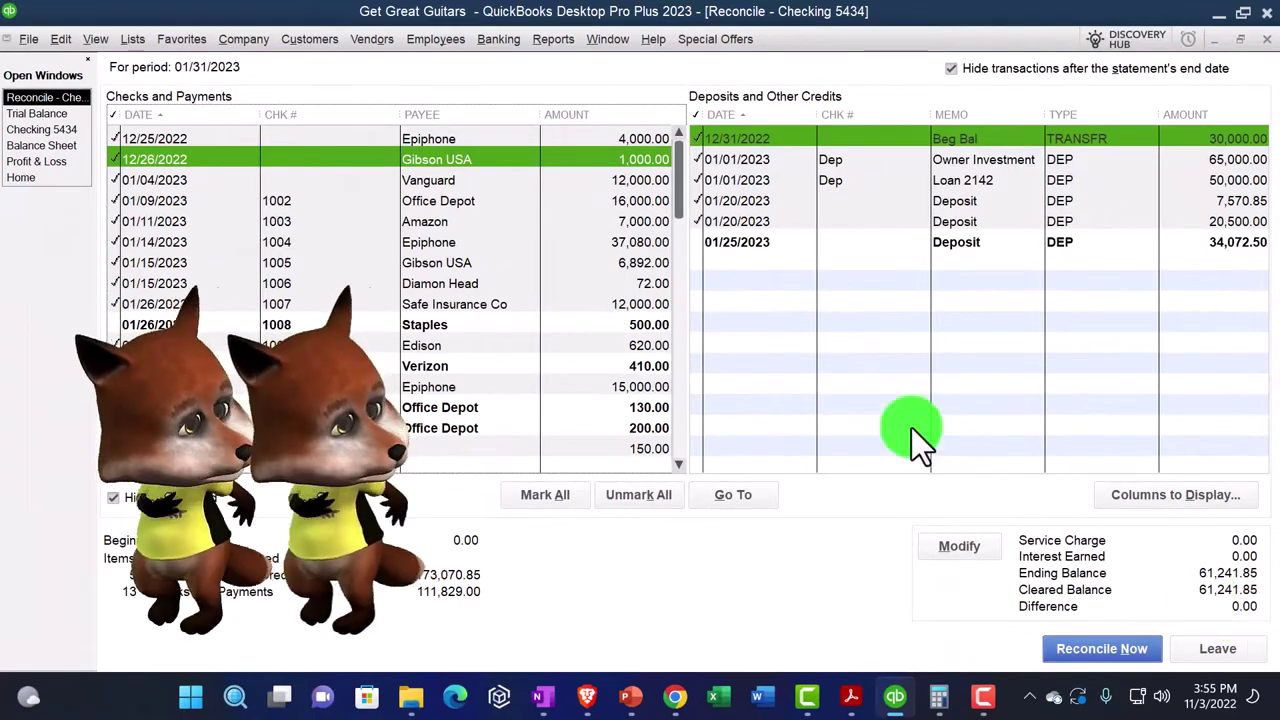
Step: Review Epiphone's transaction history in the Vendor Center, including the 12/25/2022 check
left_click(375, 38)
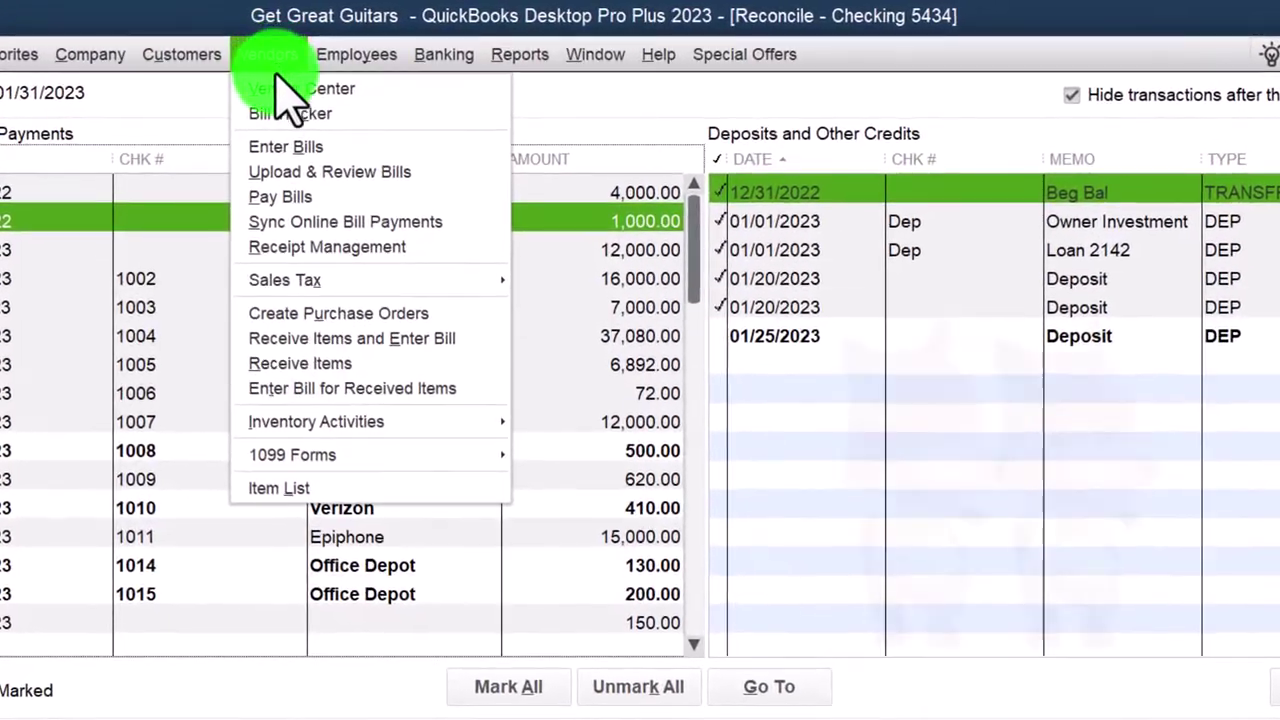
left_click(330, 77)
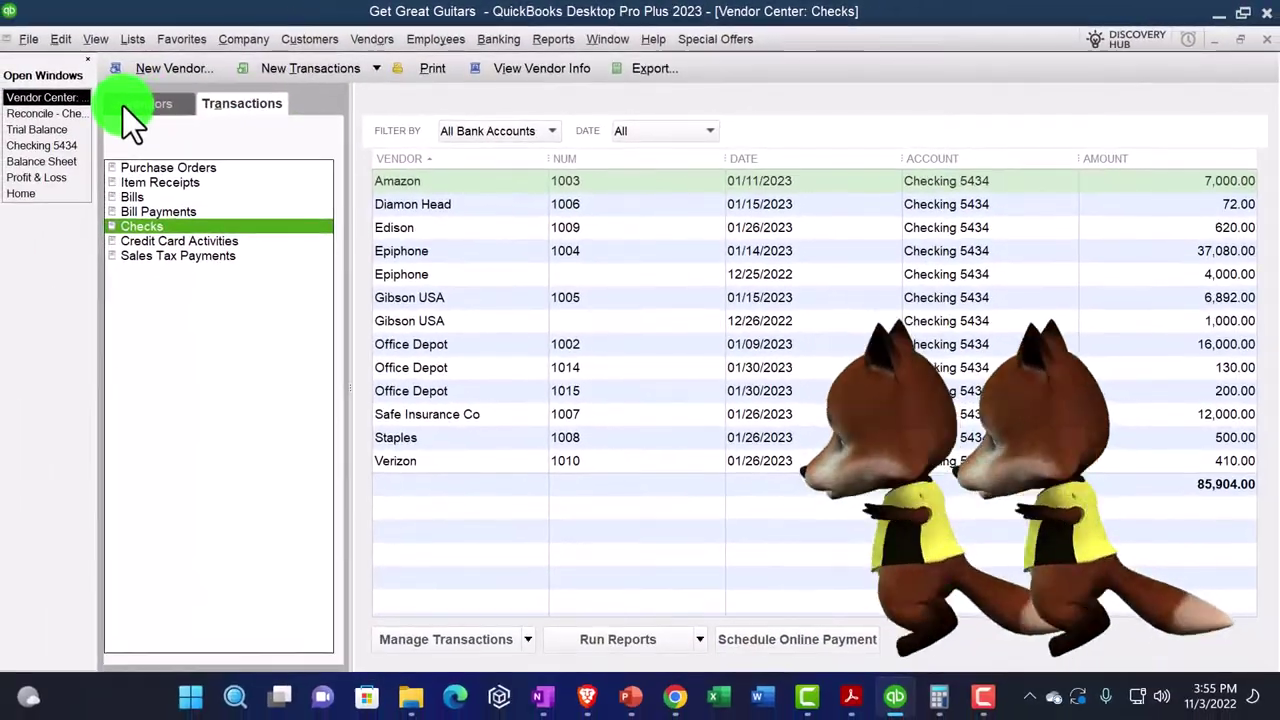
left_click(123, 106)
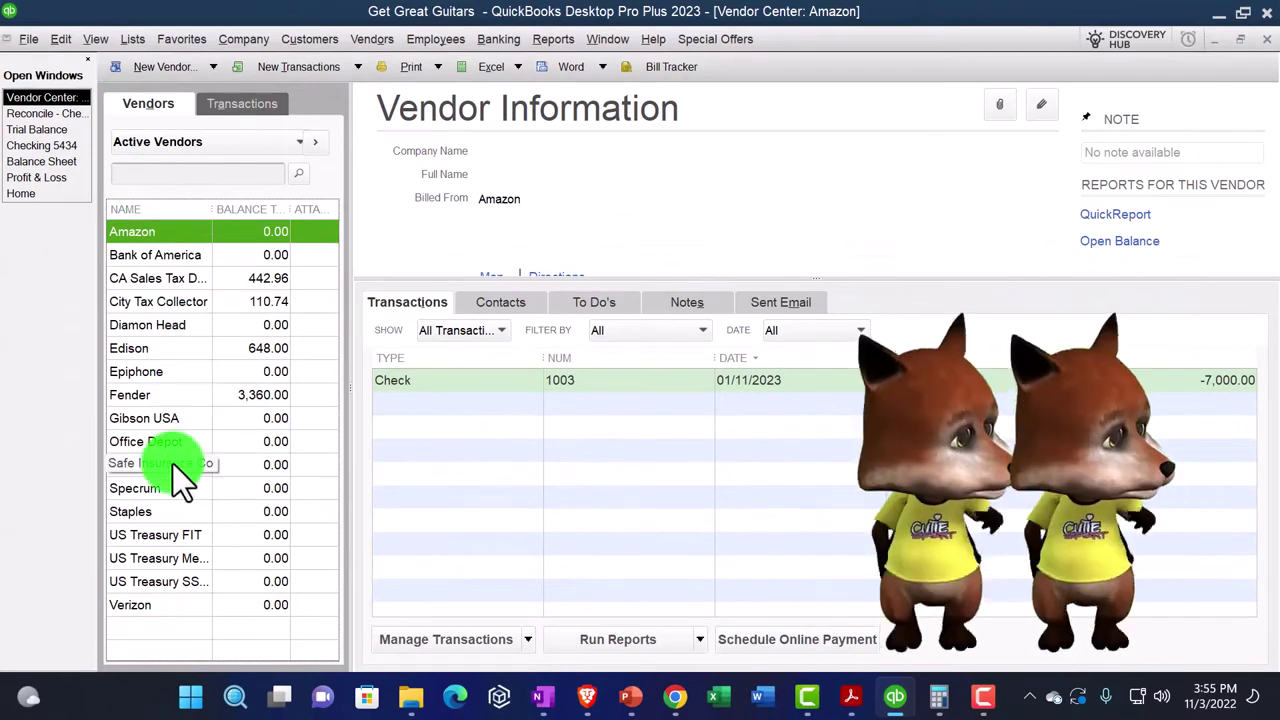
left_click(145, 373)
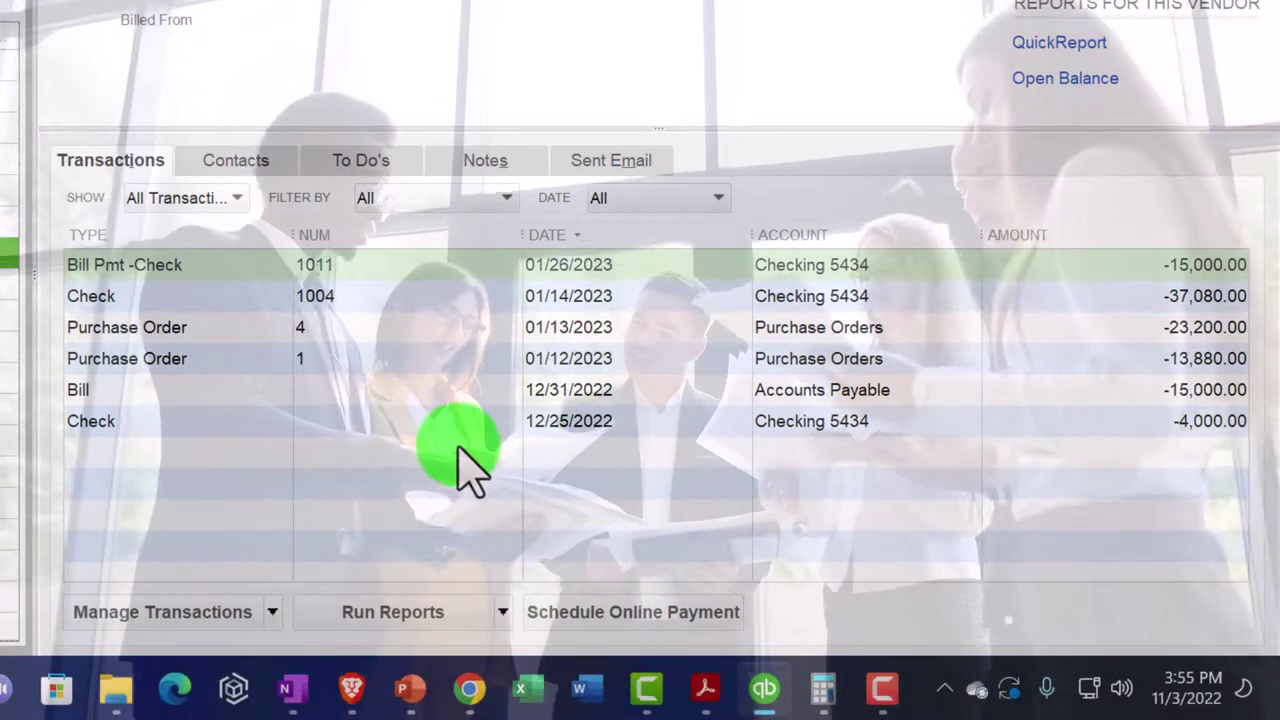
left_click(420, 421)
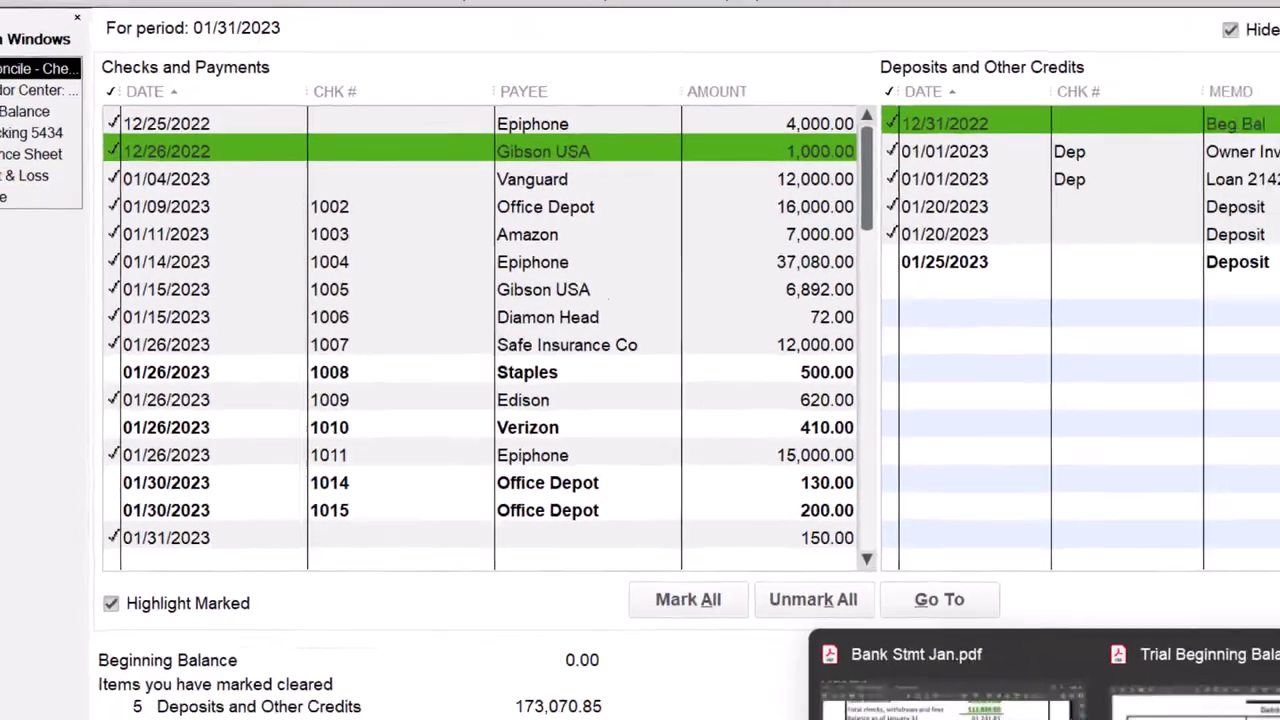
Step: Look at the Balance Sheet report and return to the Checking 5434 reconciliation
left_click(1060, 700)
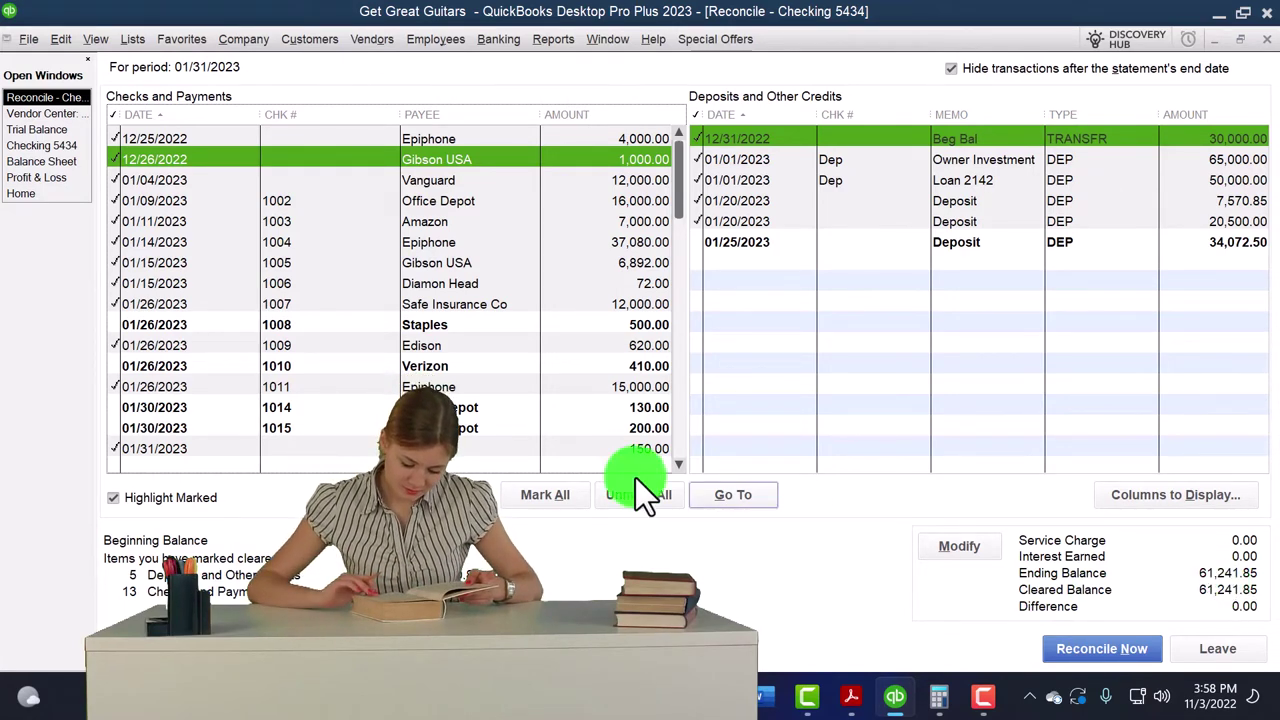
left_click(42, 162)
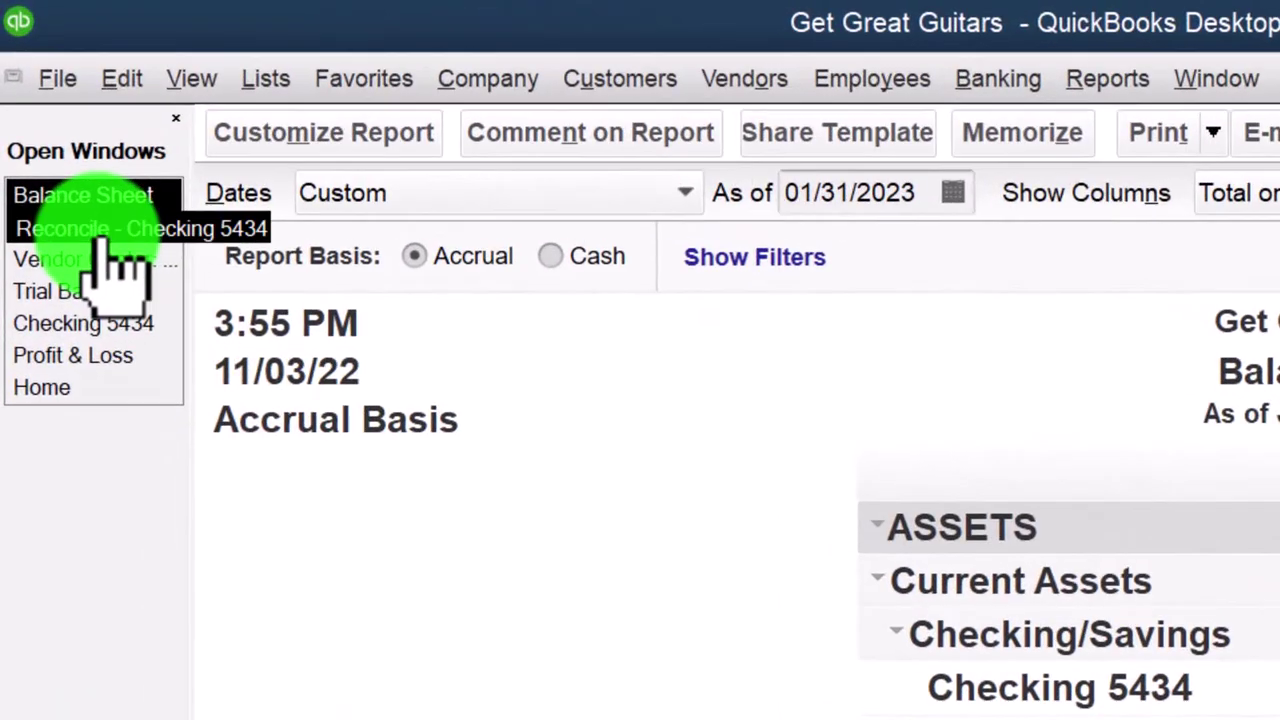
left_click(40, 113)
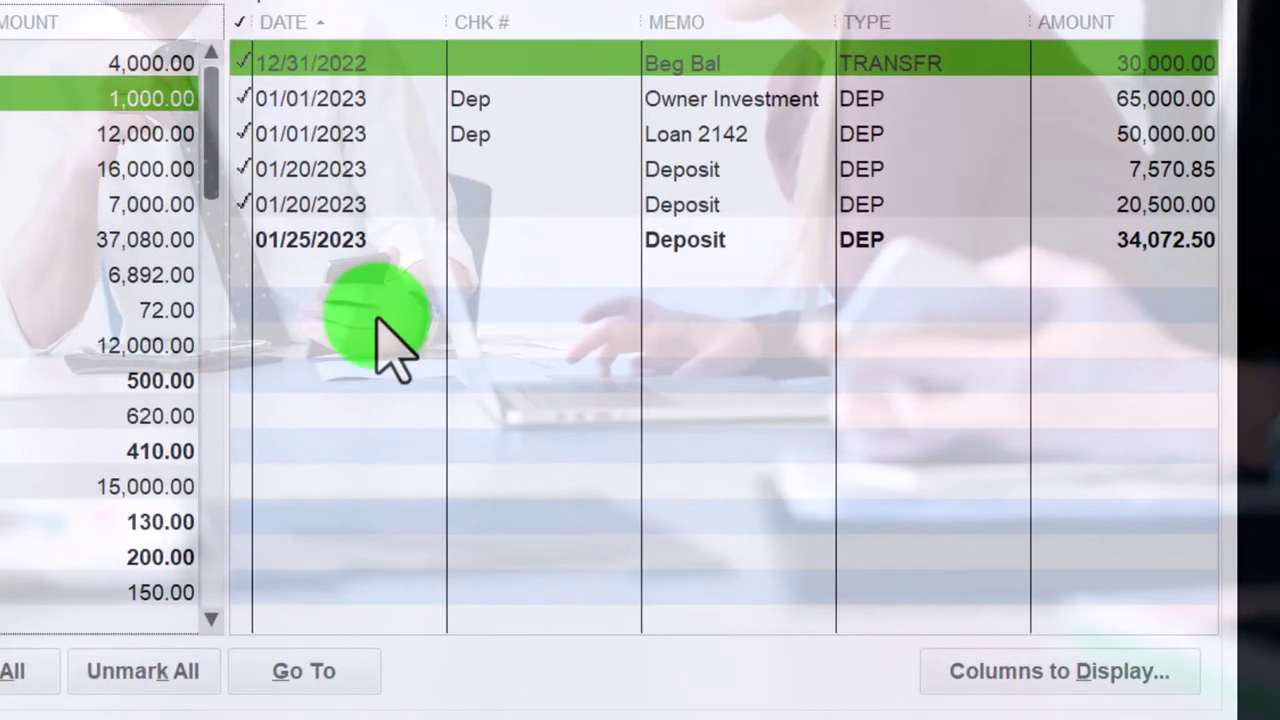
Step: Try reconciling with the 01/25/2023 deposit of 34,072.50 marked, return without entering an adjustment, and unmark the deposit
left_click(358, 138)
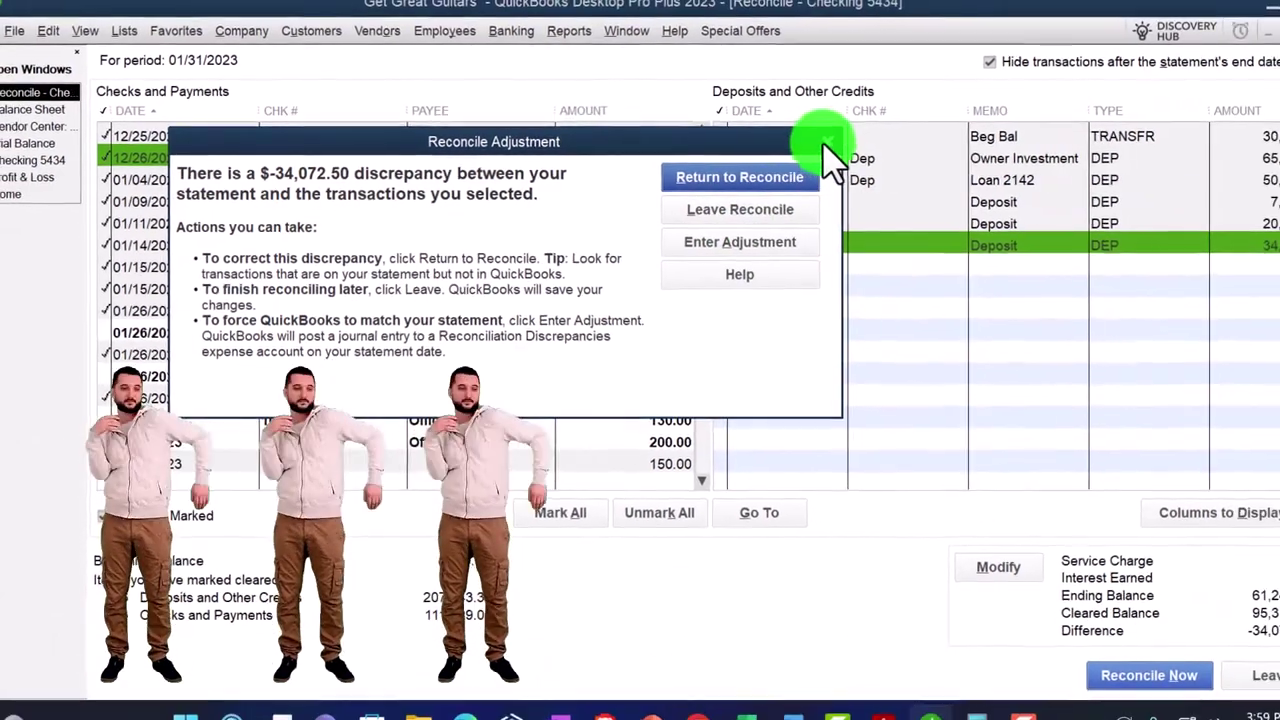
left_click(790, 177)
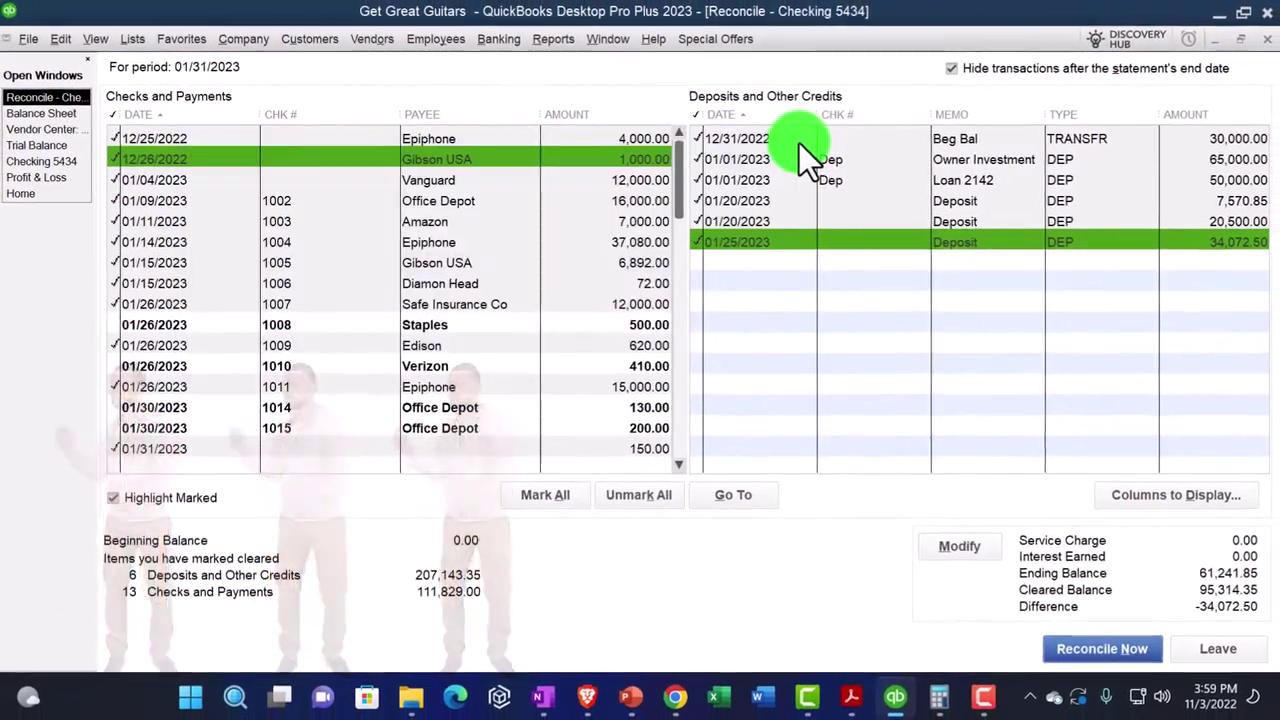
left_click(695, 240)
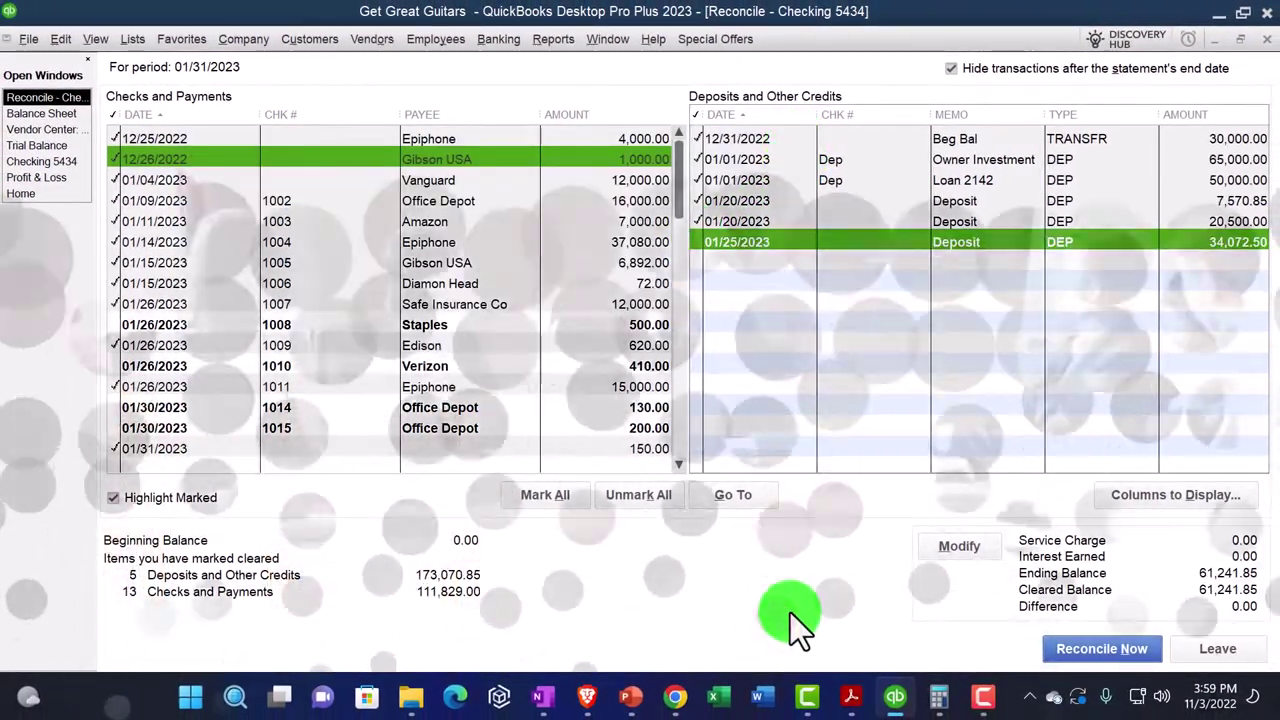